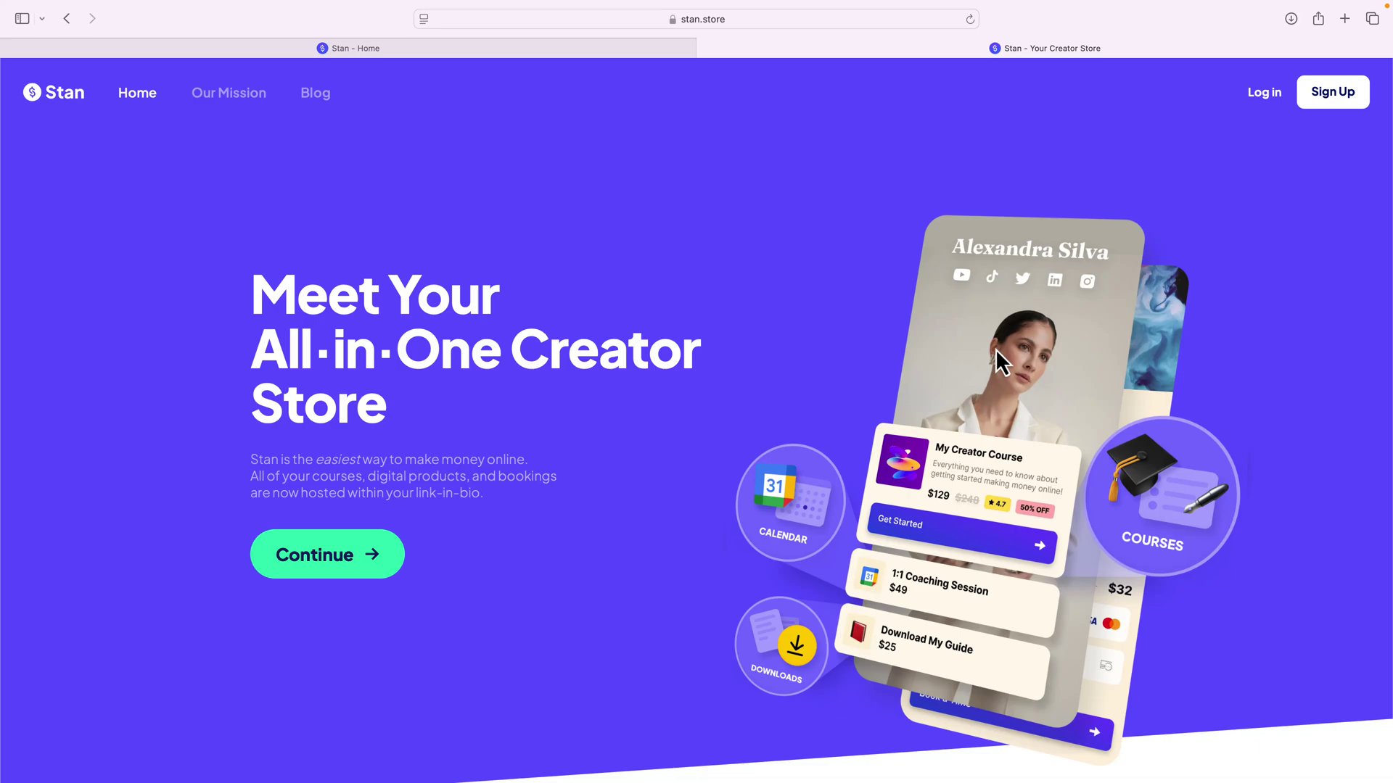
Scroll the homepage to the 'A Simpler Solution' pricing list, then switch to the admin Home dashboard.
scroll(996, 351, "down", 20)
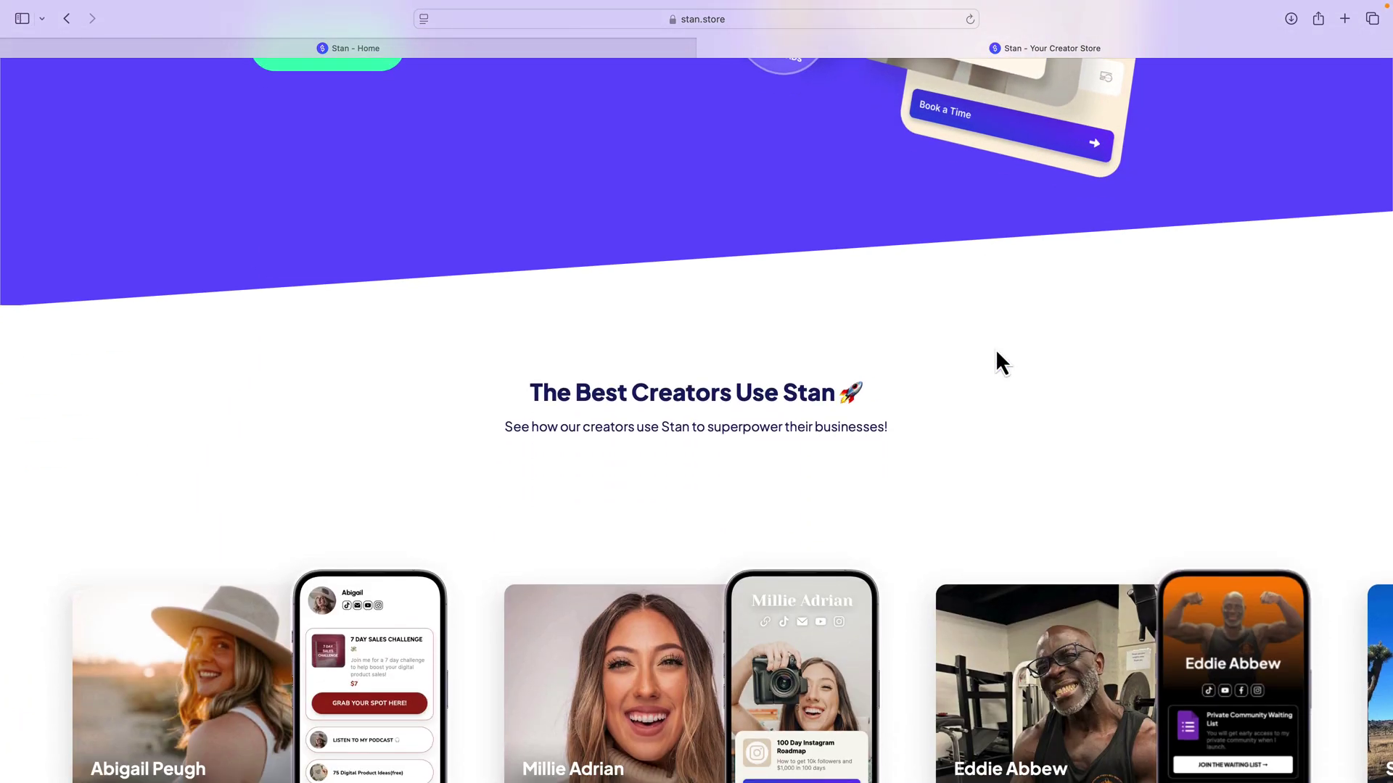
scroll(995, 350, "down", 15)
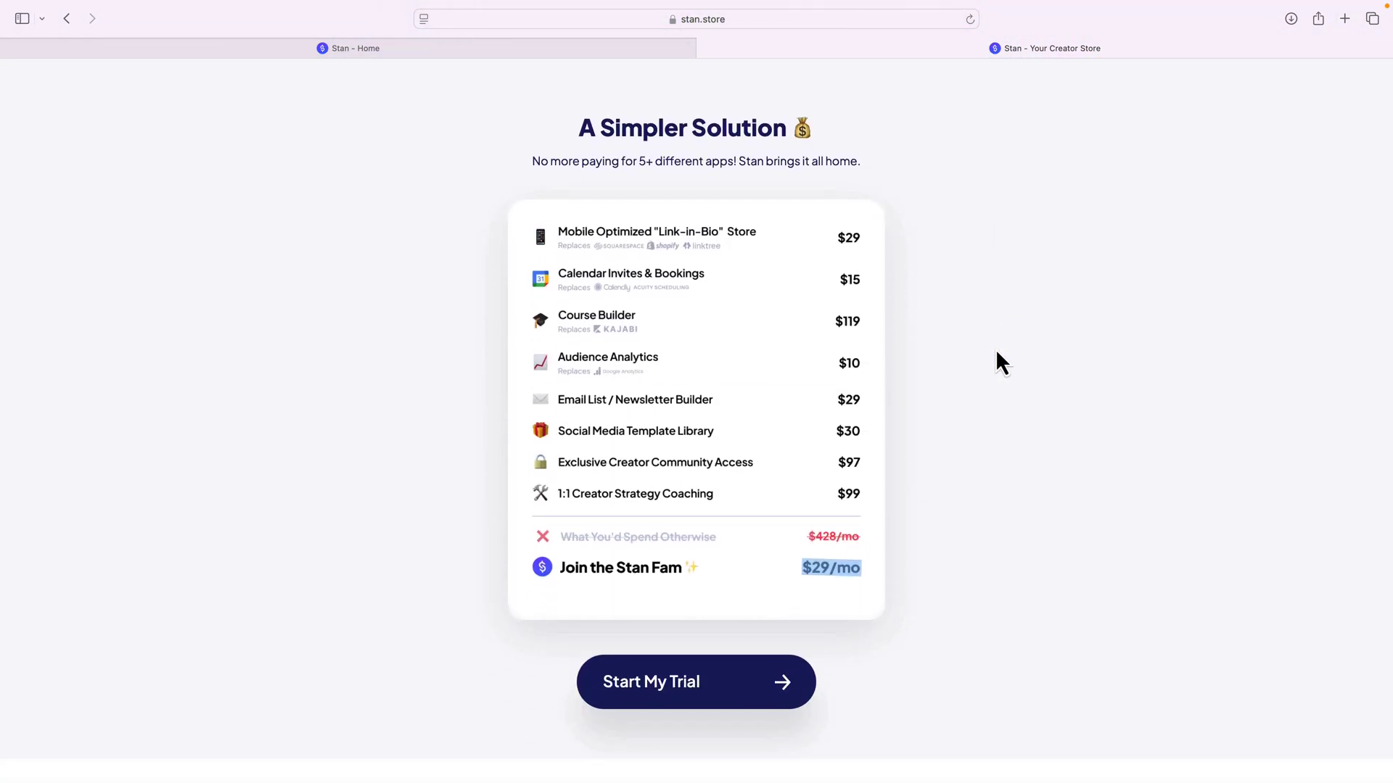
left_click(936, 457)
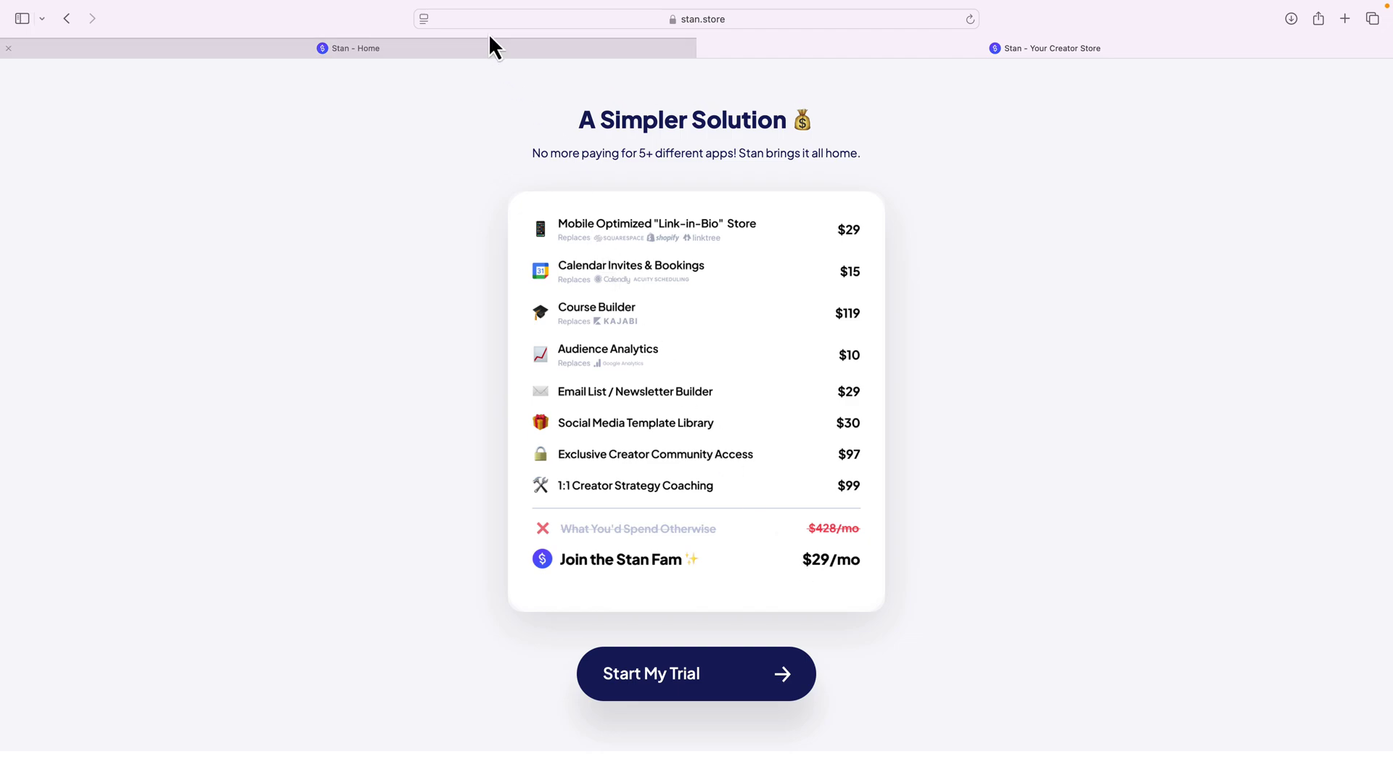
left_click(476, 48)
Reload the dashboard, go to My Store, and start adding a new product.
key("super+r")
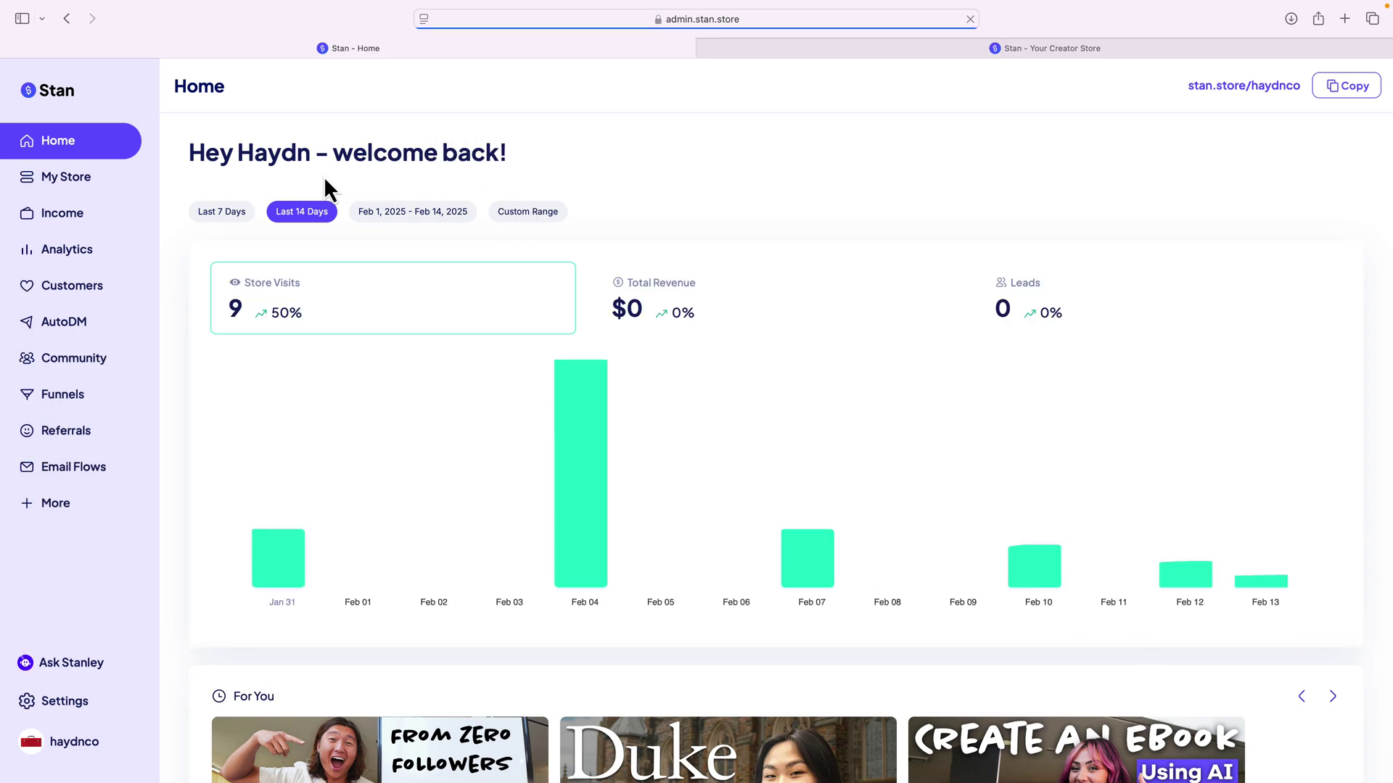
left_click(67, 187)
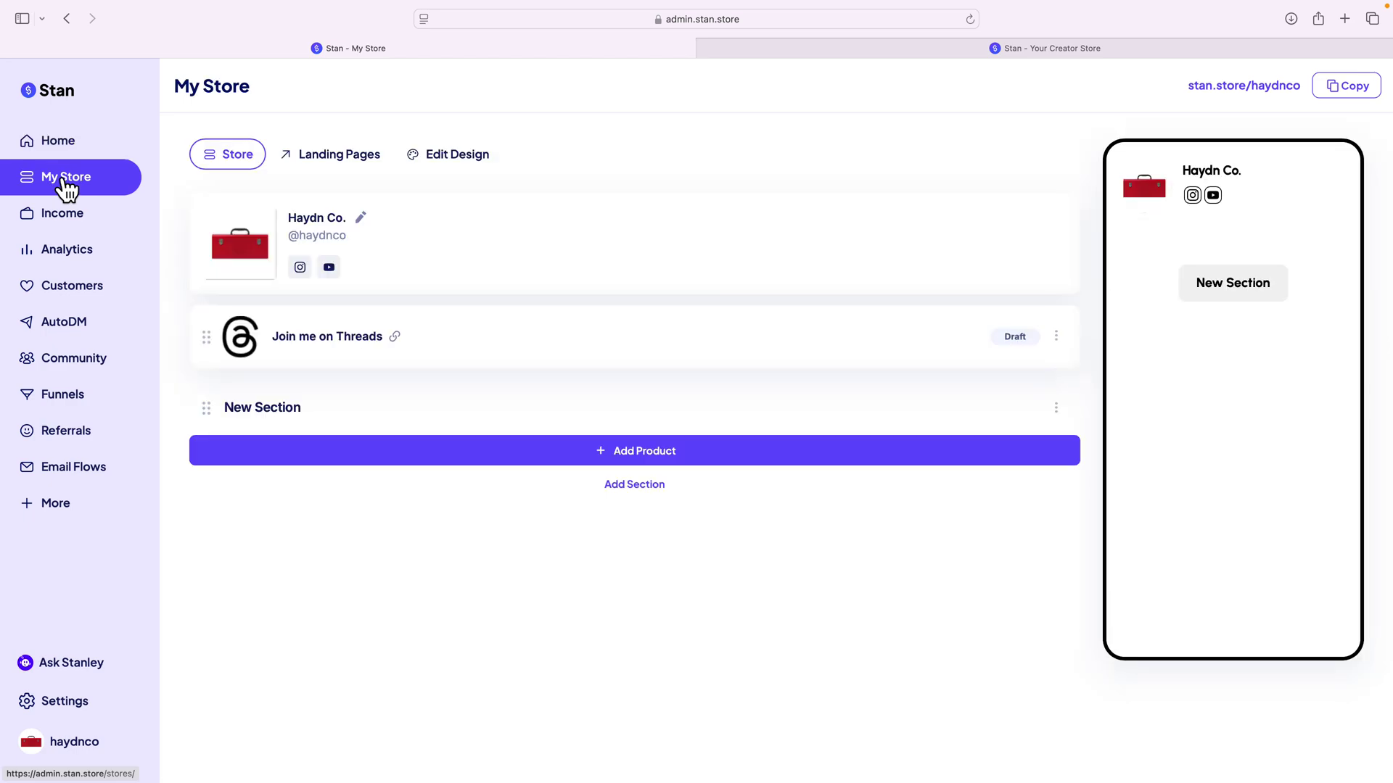
left_click(655, 458)
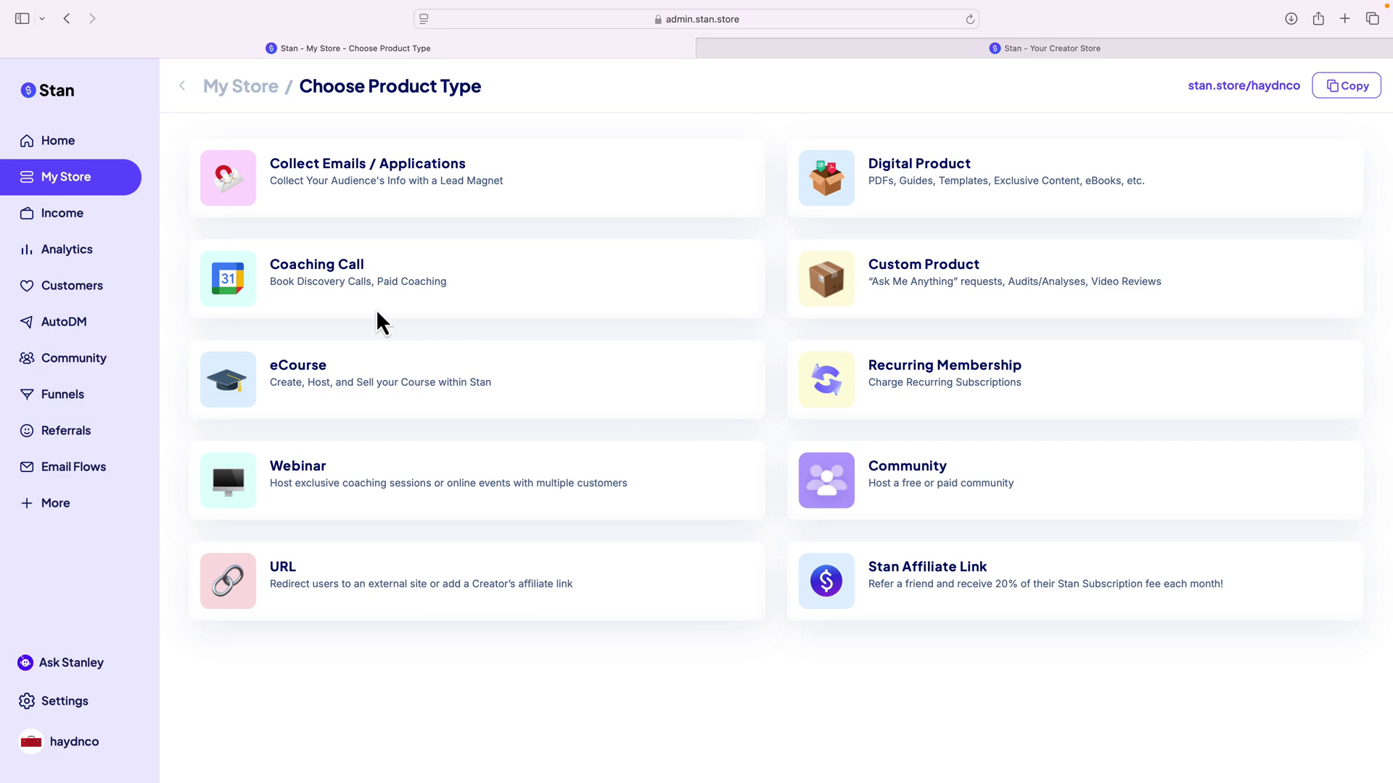
Create an eCourse titled 'HTML / CSS Landing Page Website Guide'.
left_click(298, 380)
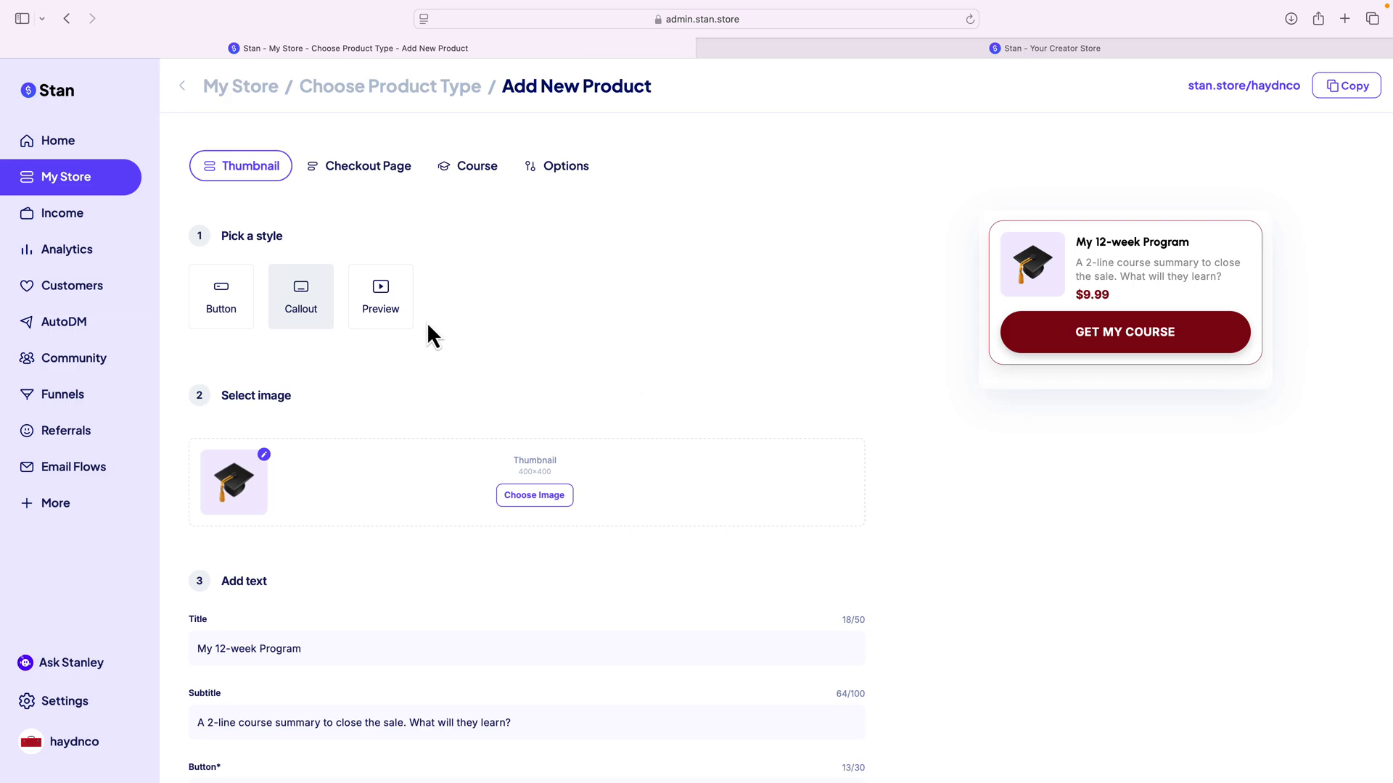
scroll(515, 383, "down", 3)
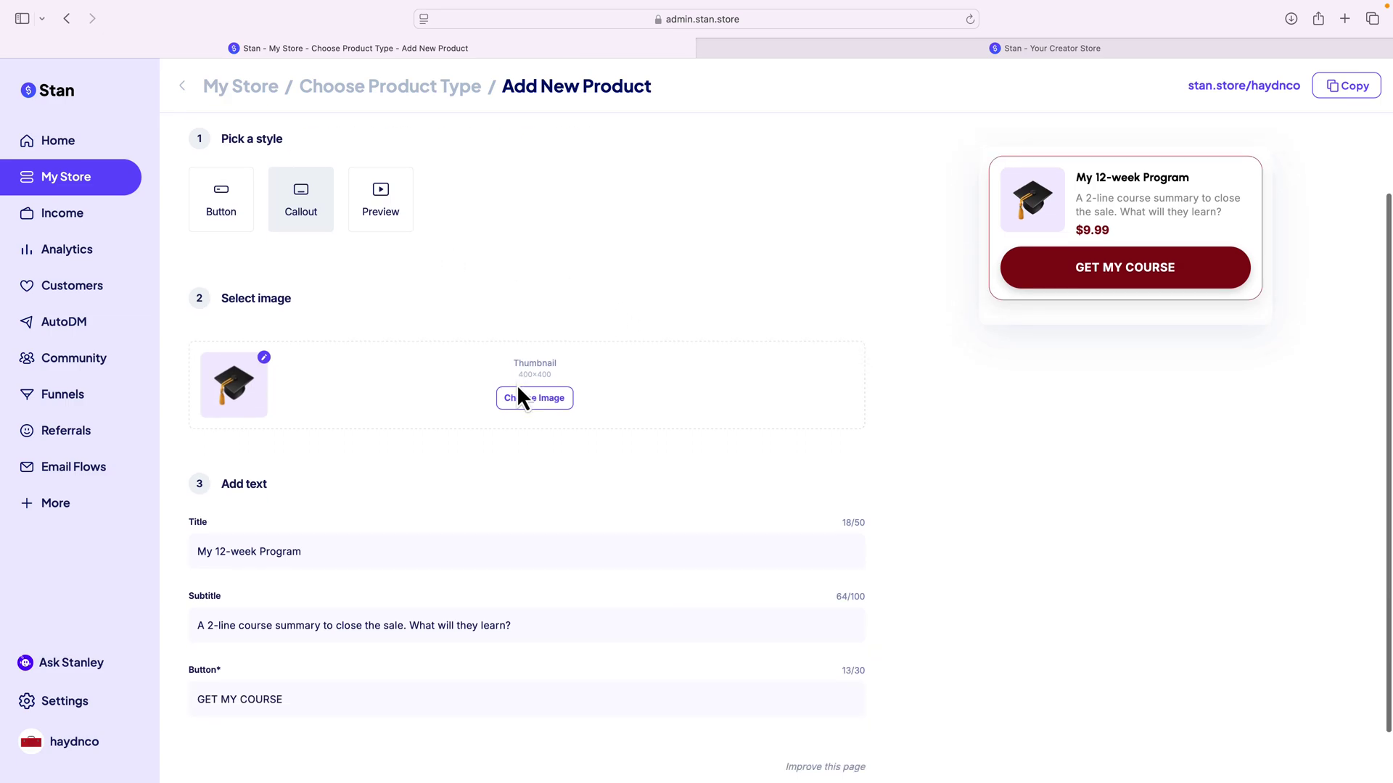
triple_click(294, 549)
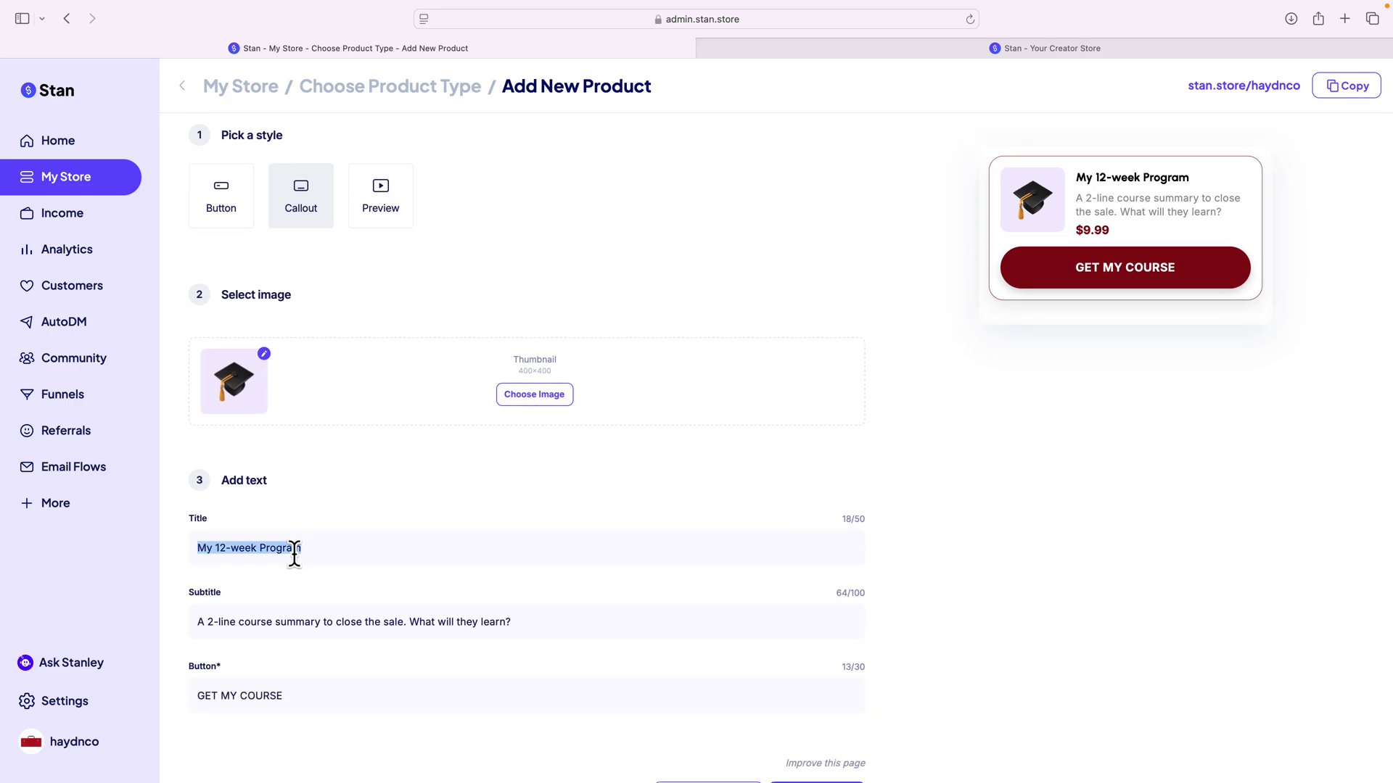
type("HTML ")
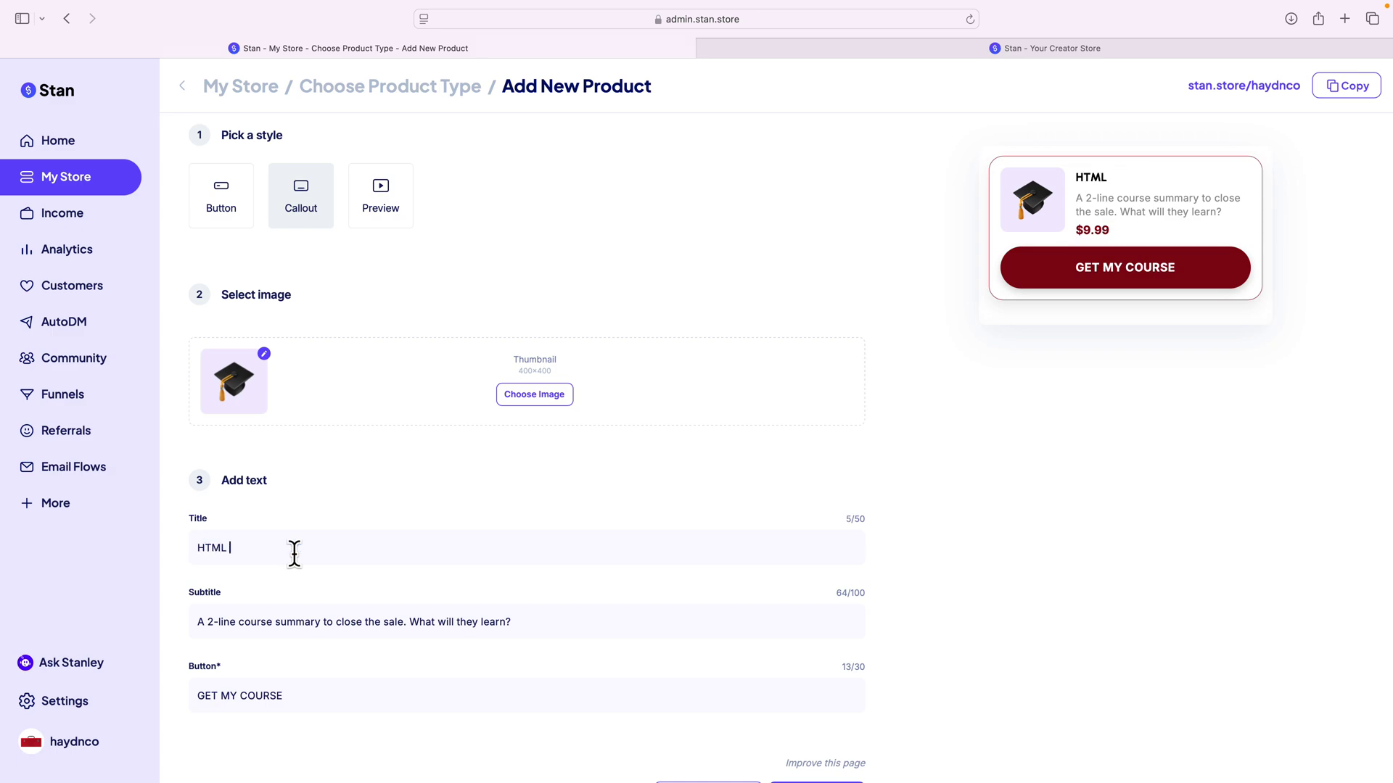
type("Landing Page Website Guide")
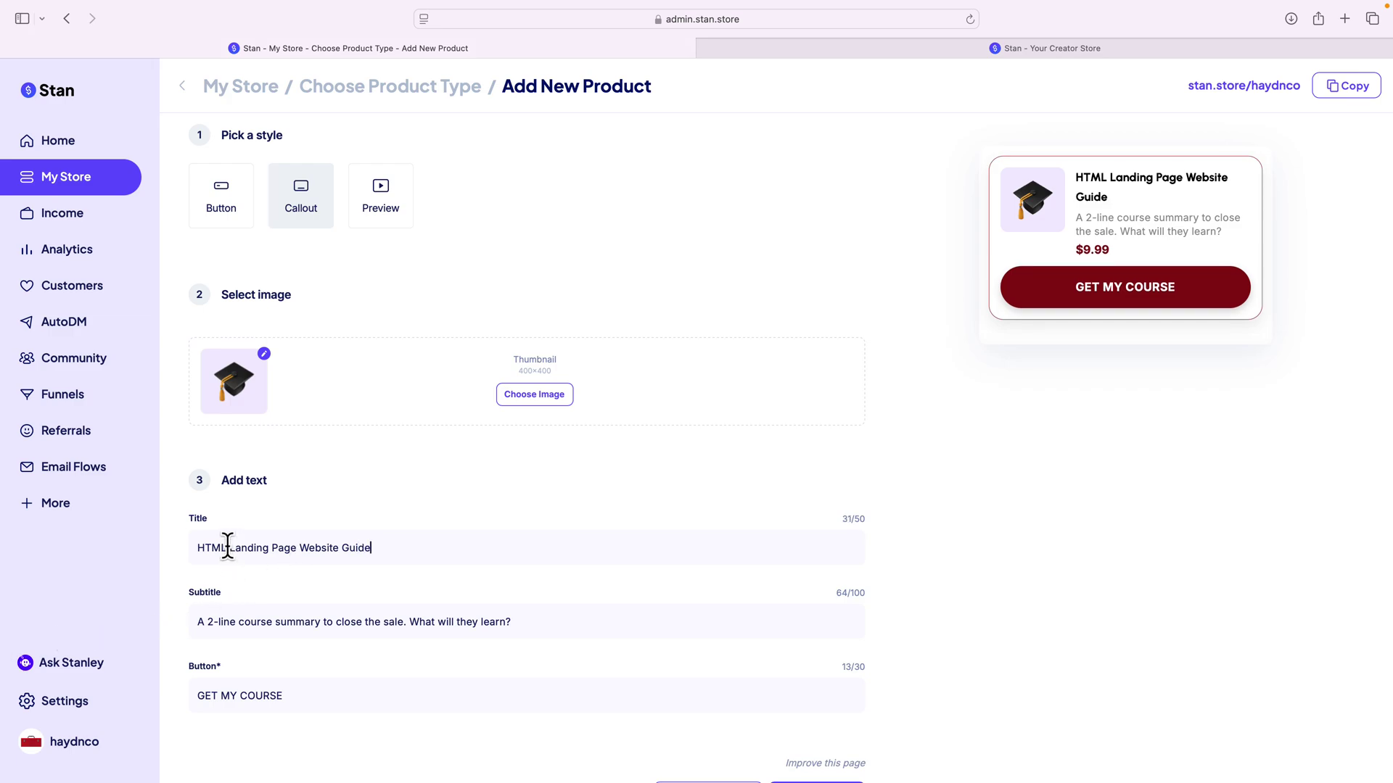
type(" ?")
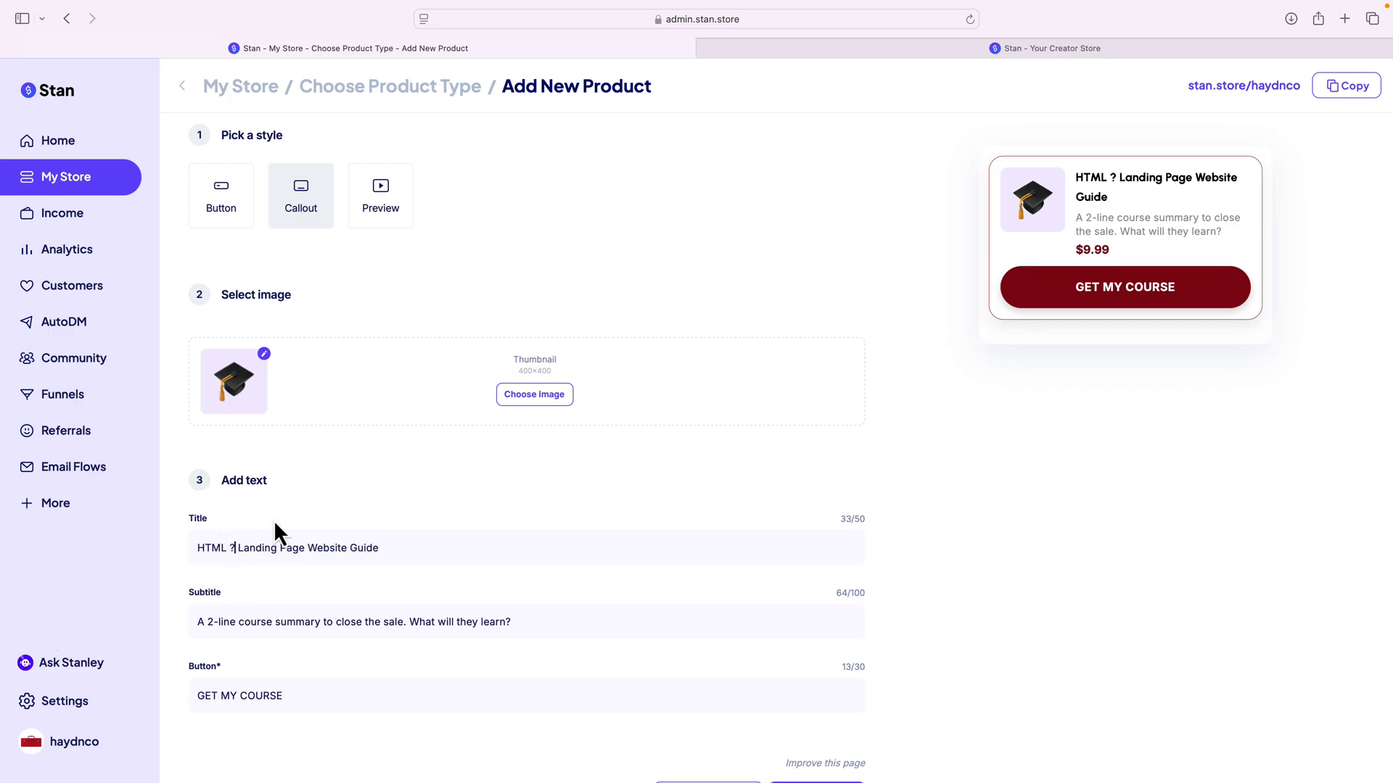
key("BackSpace")
type("/ CSS")
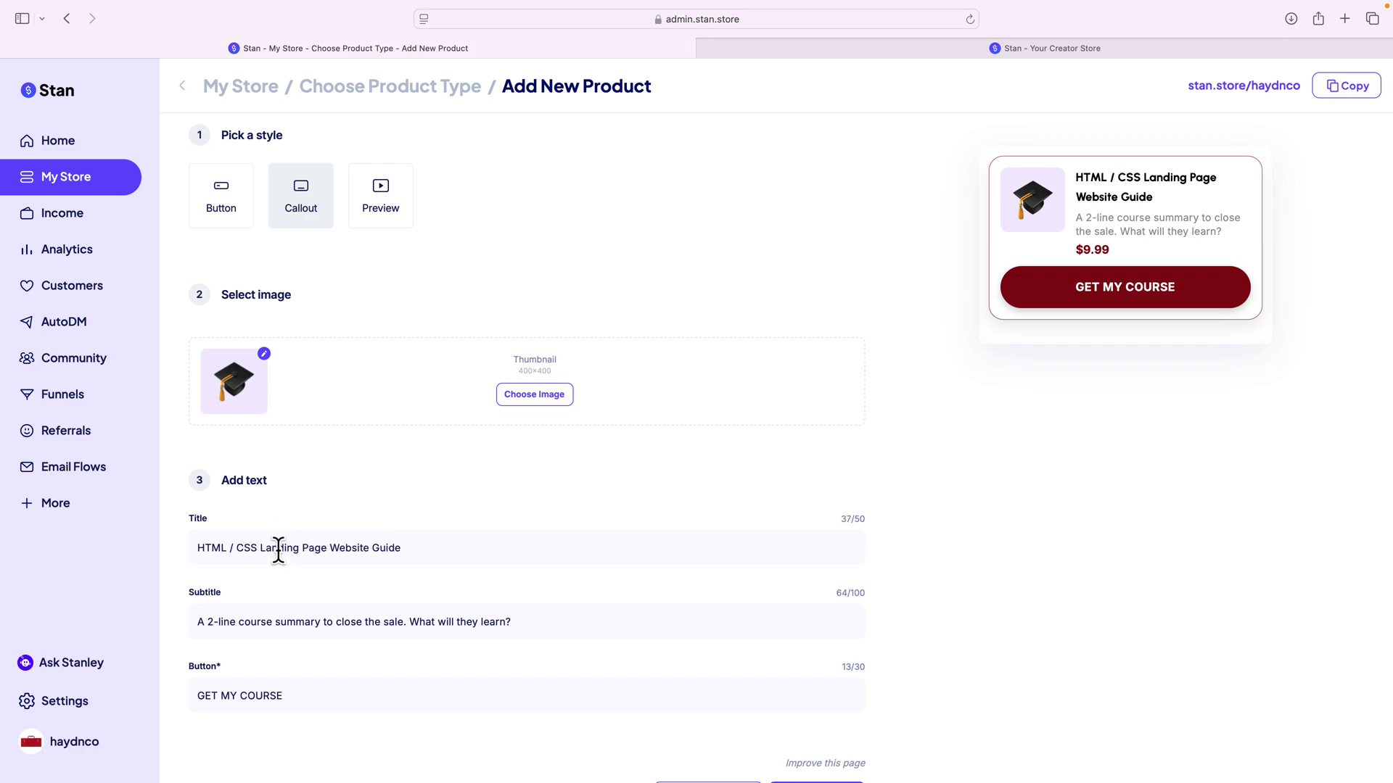
Set the subtitle to 'You'll build a basic landing page in HTML / CSS from scratch' and select COURSE in the button label.
triple_click(314, 622)
type("Yo")
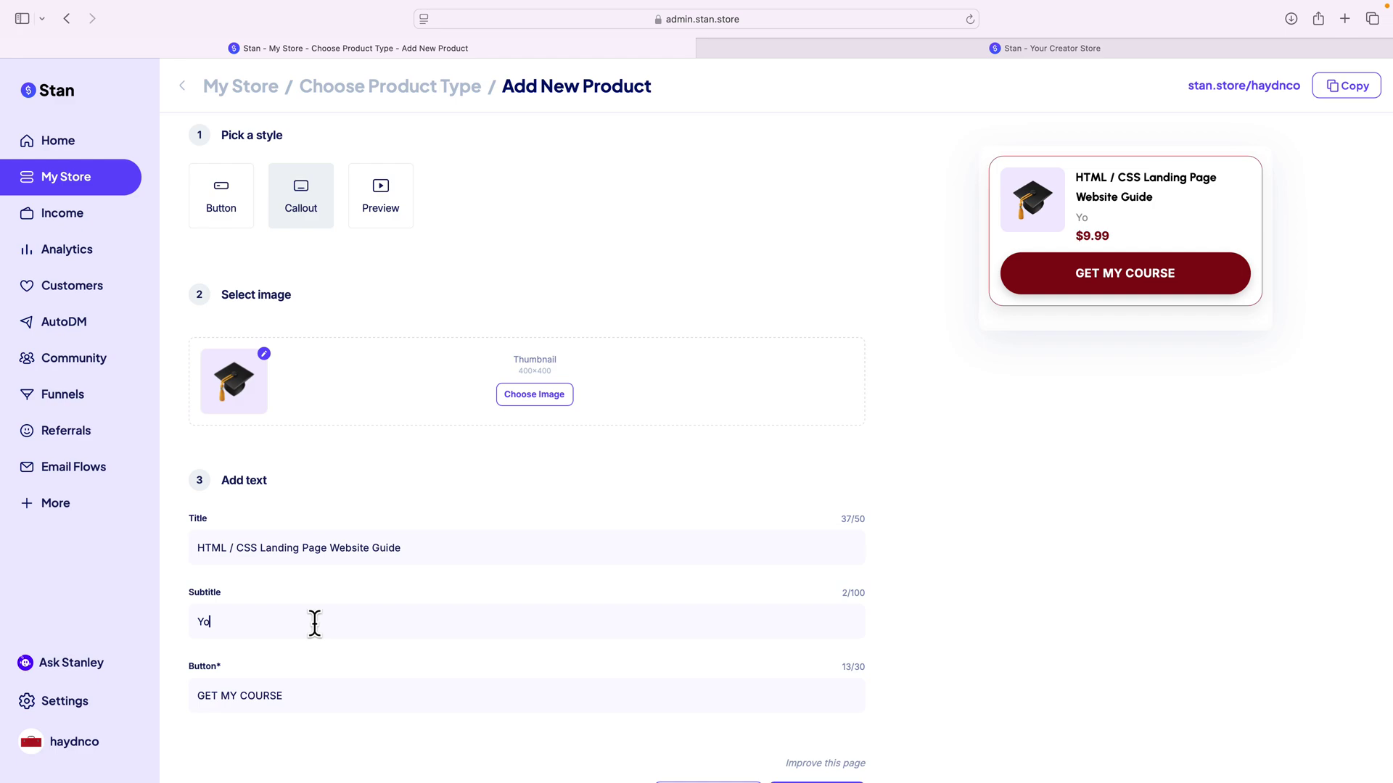
type("u'll build a basic ")
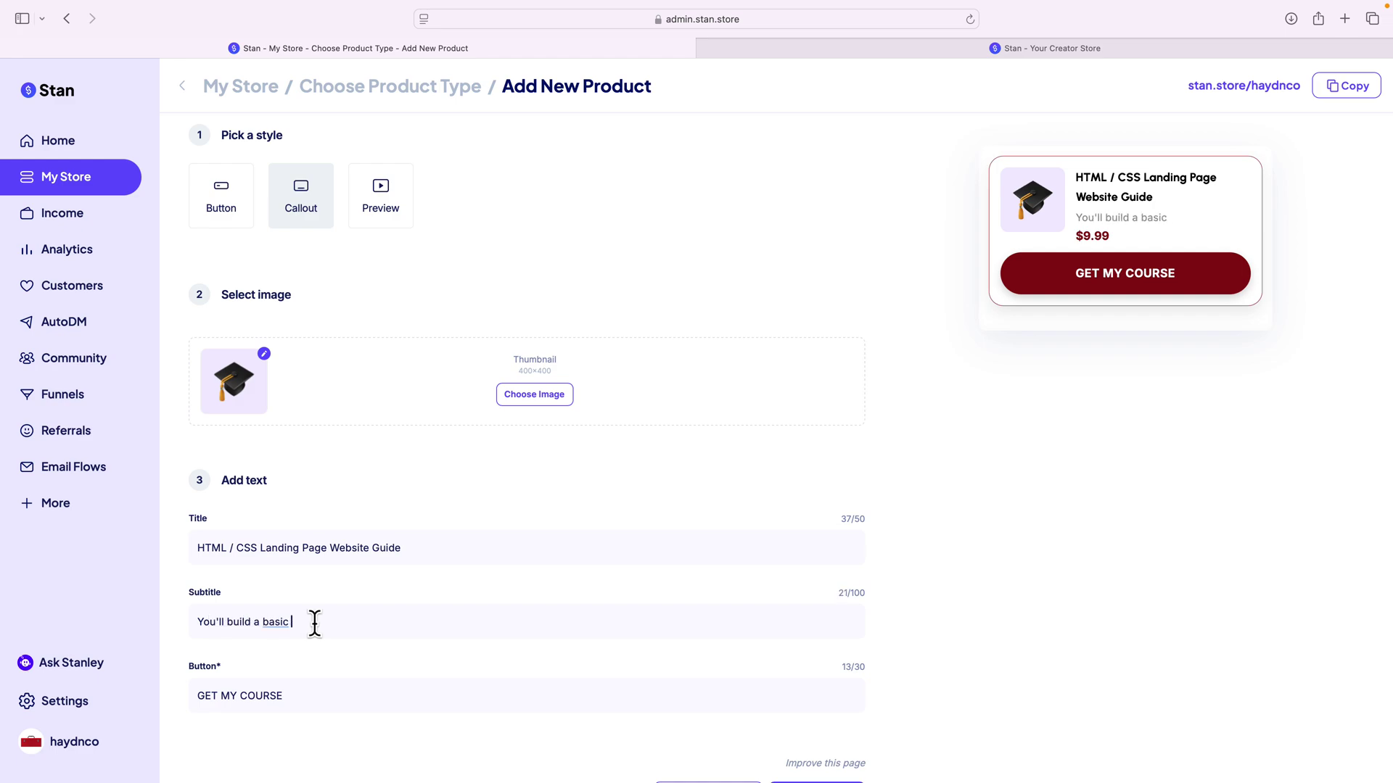
type("landing page in HTML")
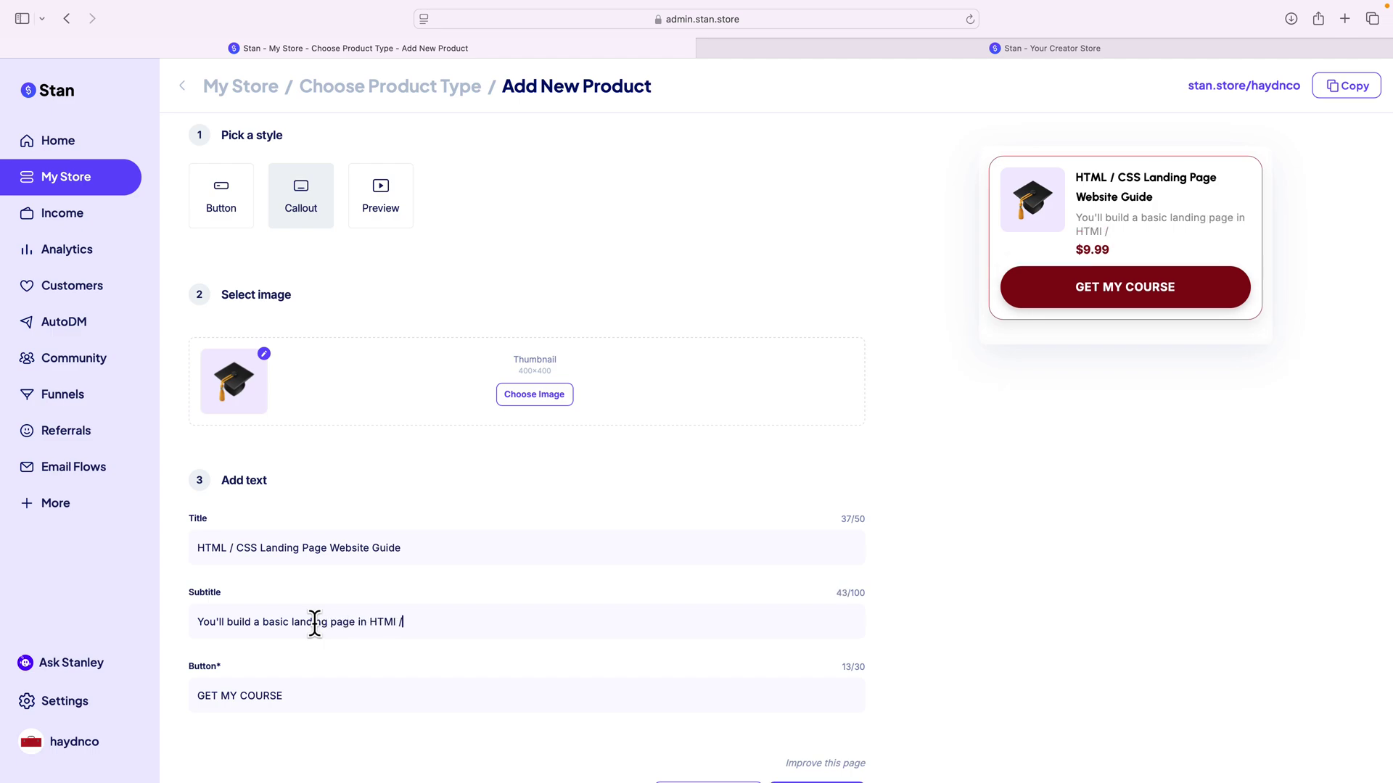
key("BackSpace")
type("/ CSS from scratch")
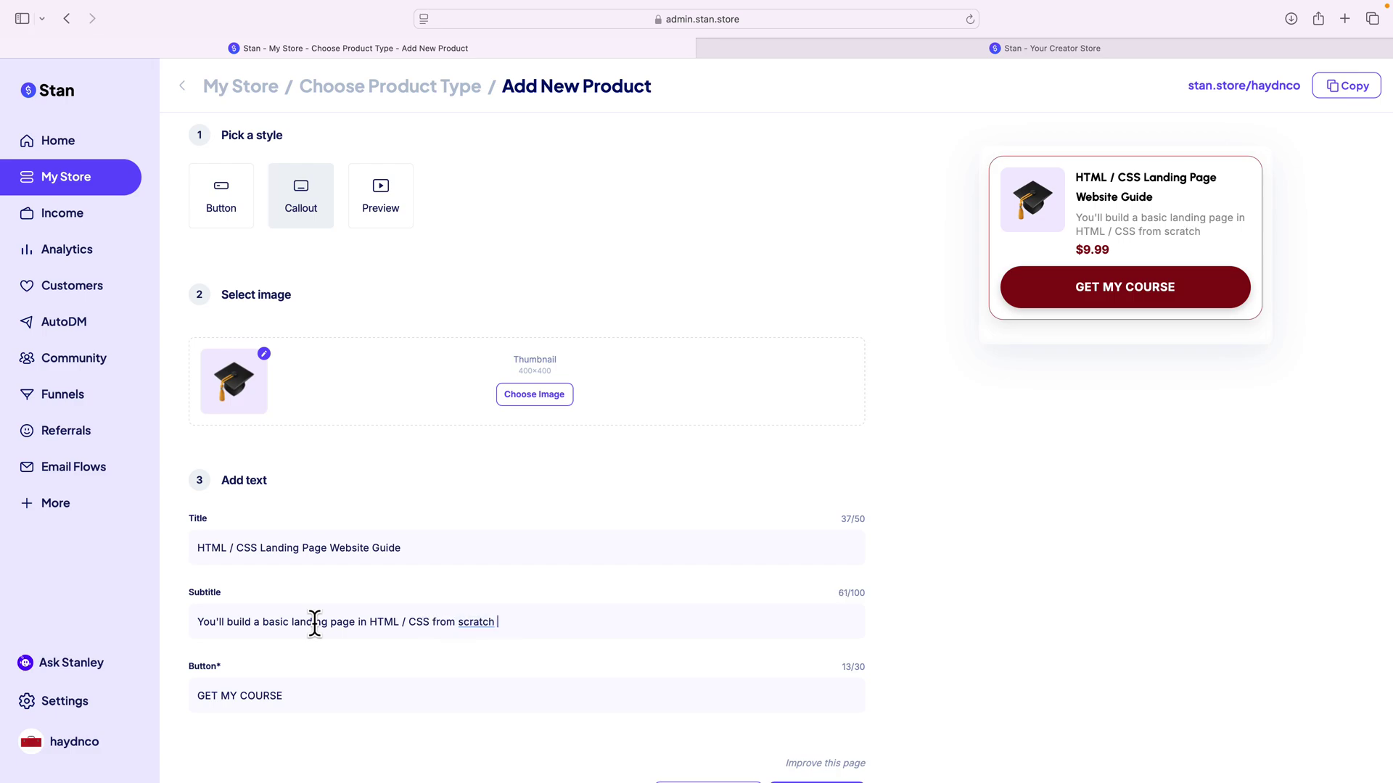
key("BackSpace")
left_click(353, 704)
key("alt+shift+Left")
scroll(385, 726, "down", 2)
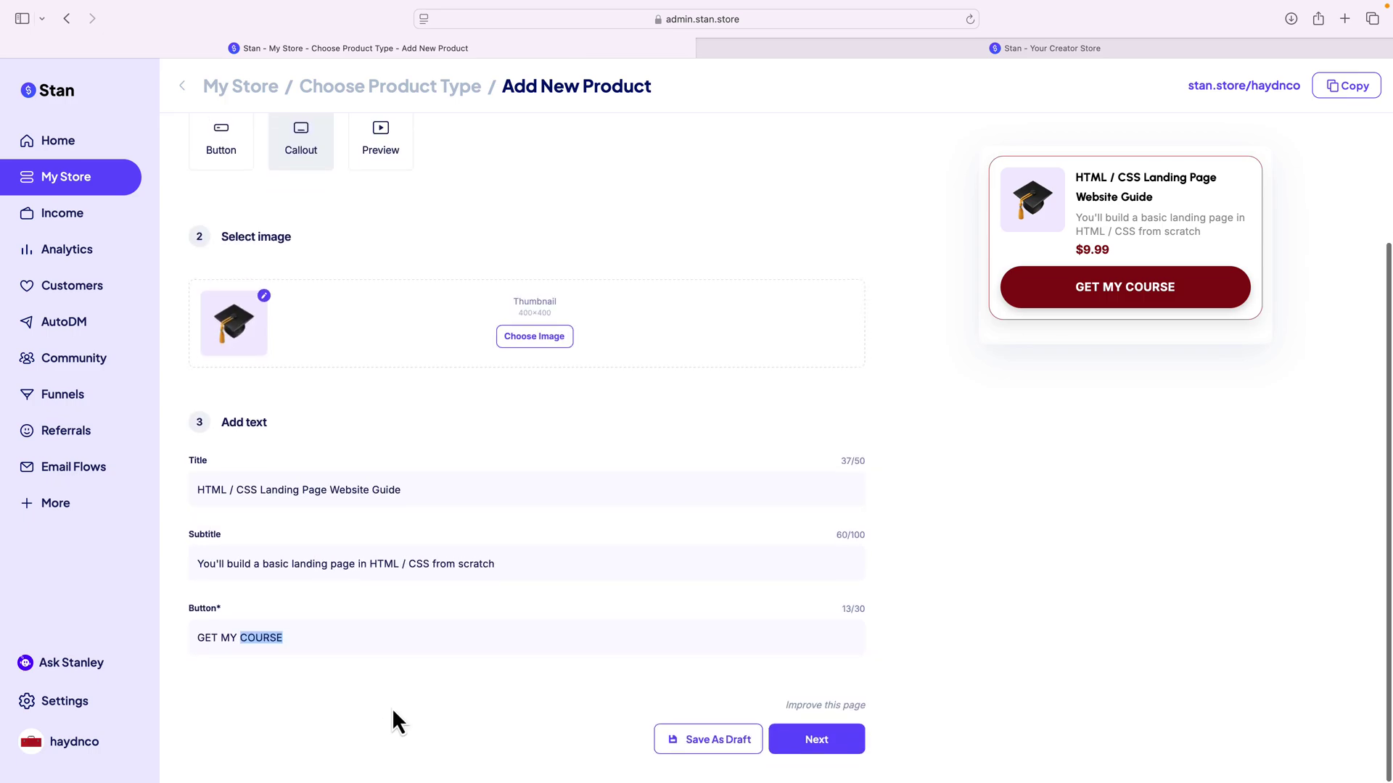
On the checkout page, enter the description title 'Learn the basics of HTML / CSS with this course'.
left_click(820, 746)
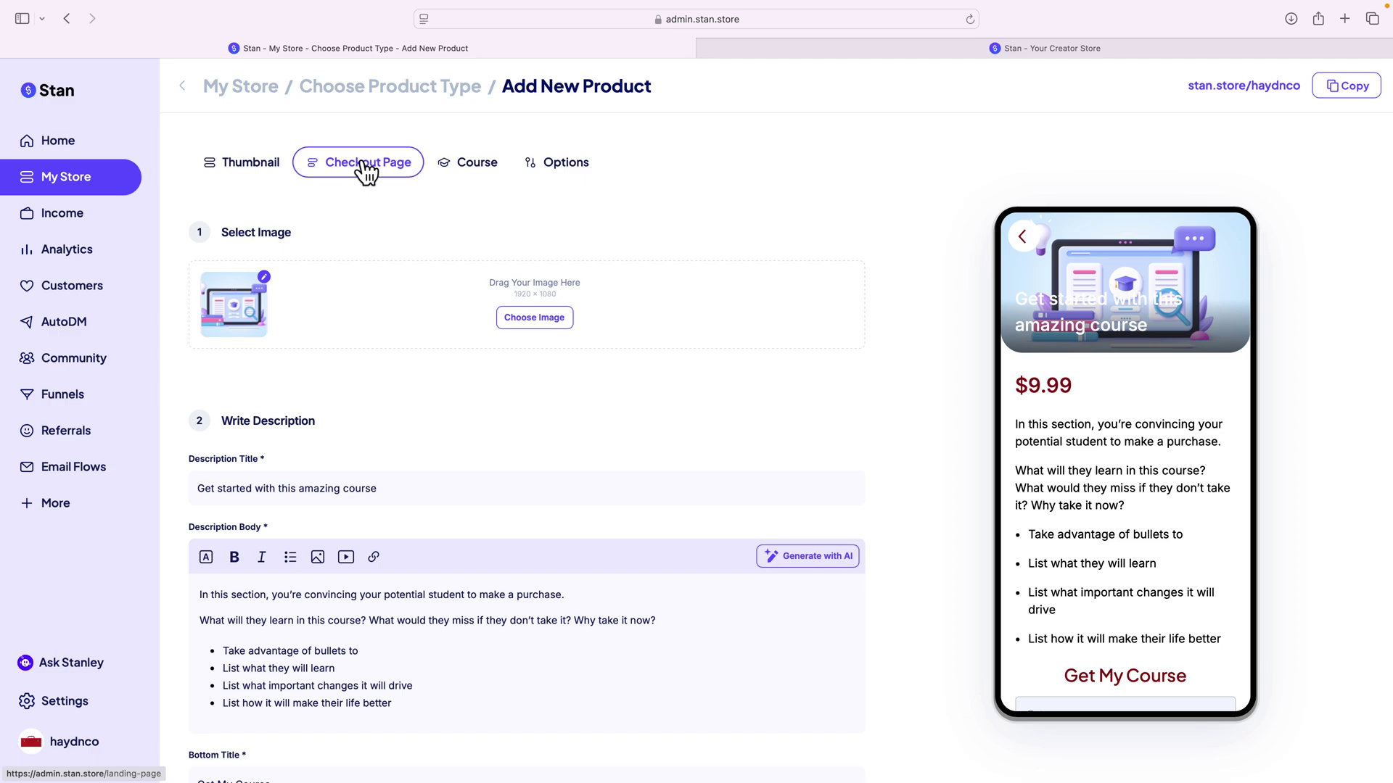
triple_click(299, 489)
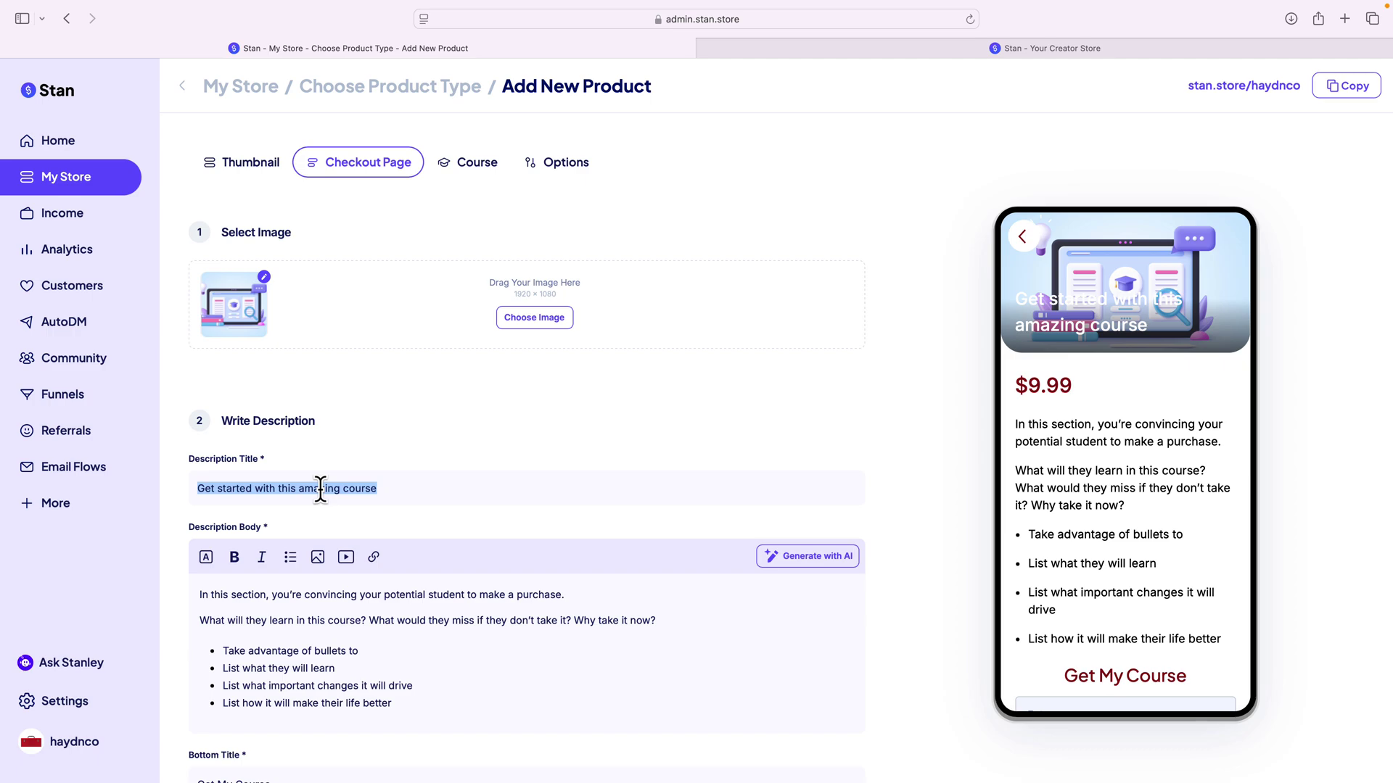
type("Learn the bas")
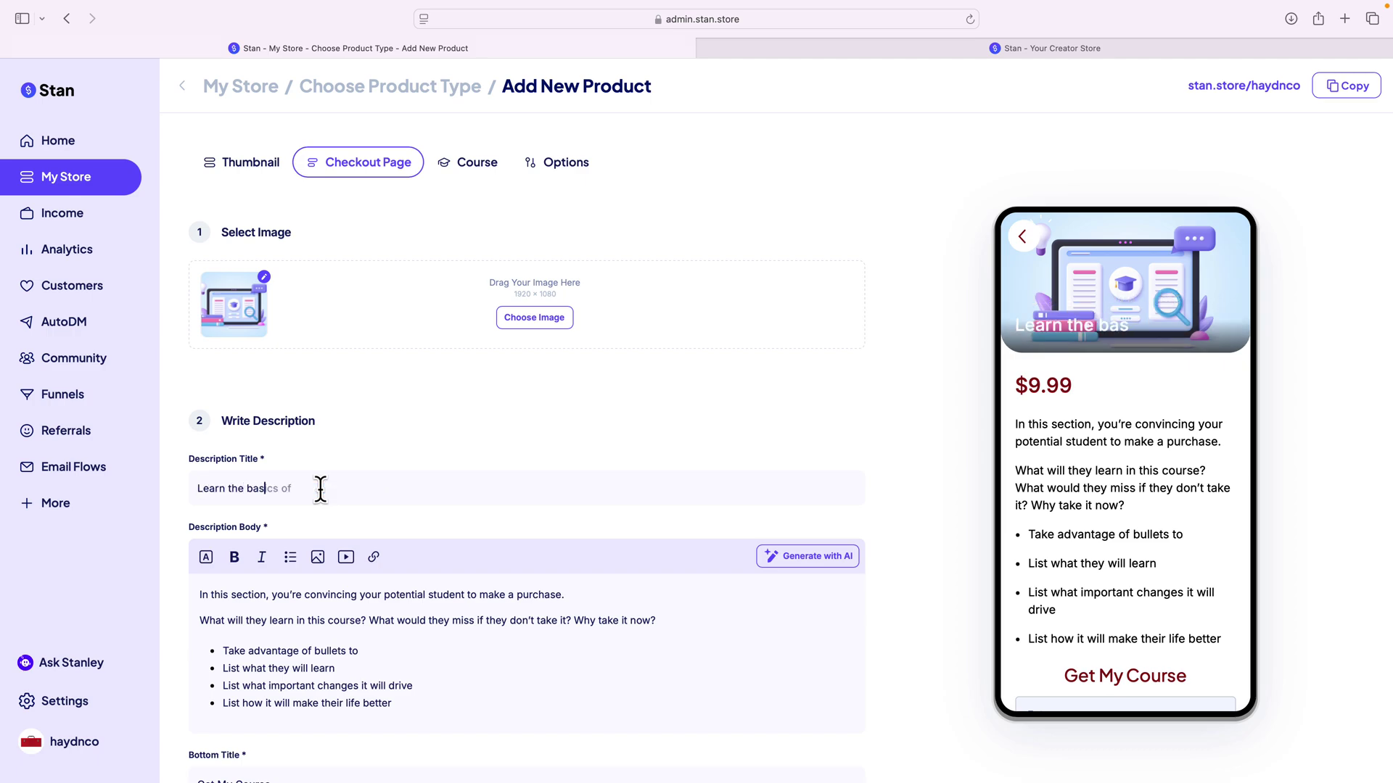
type("ics of HTML / CSS ")
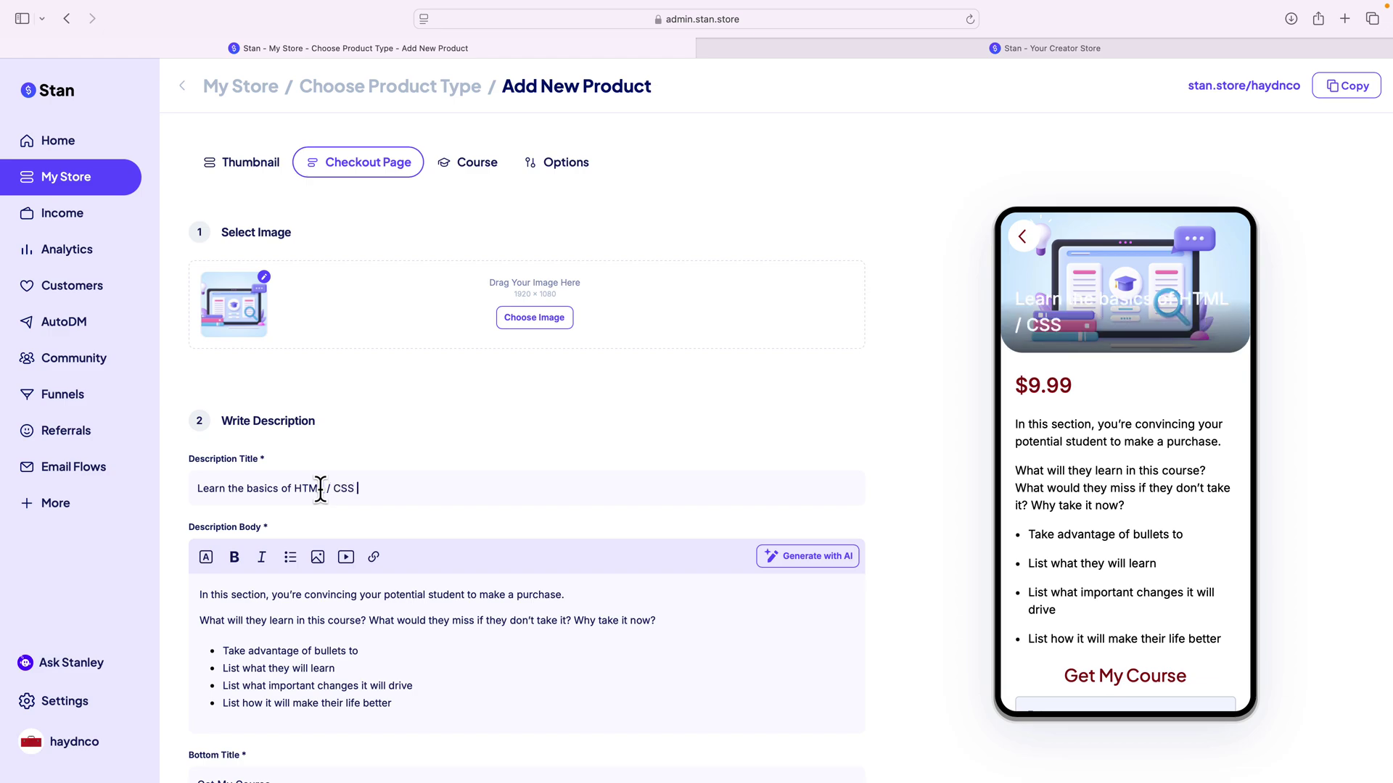
type("with this course")
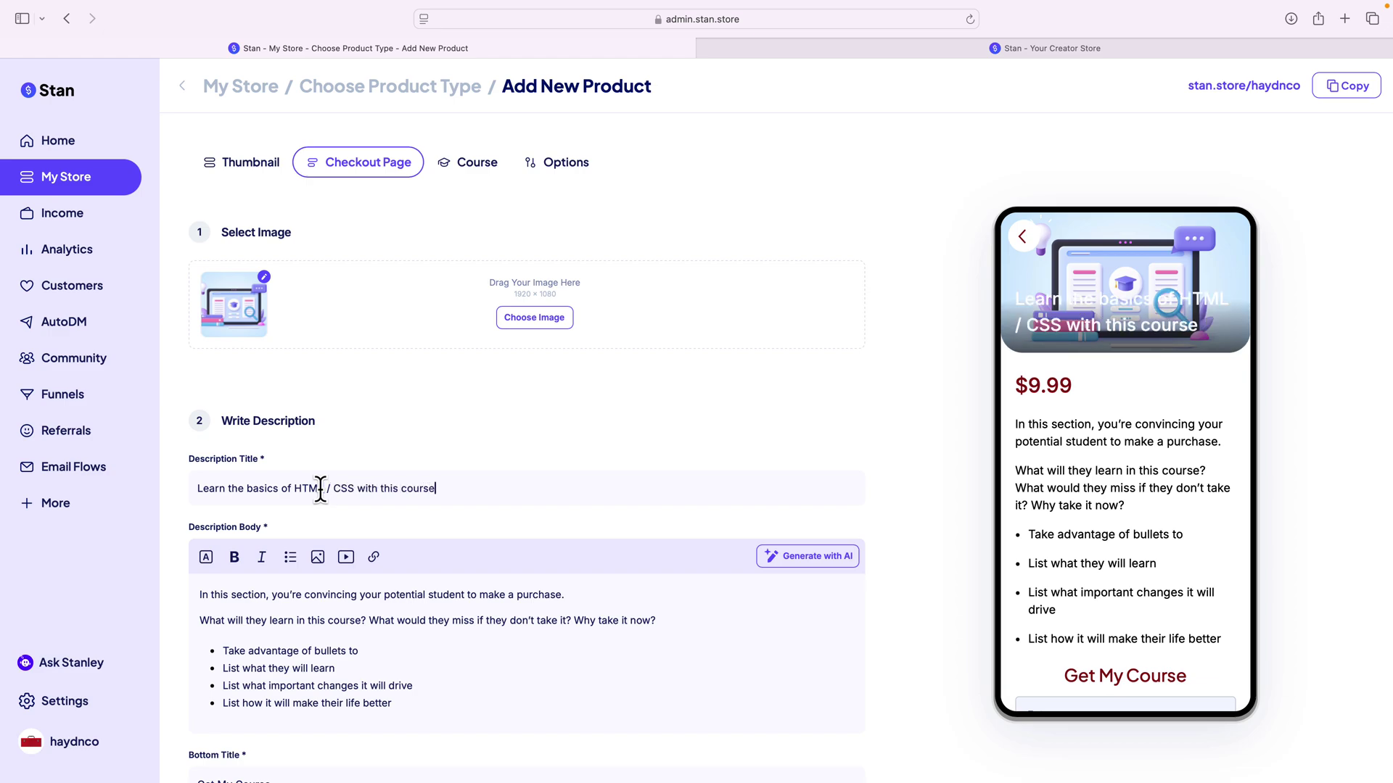
scroll(395, 518, "down", 3)
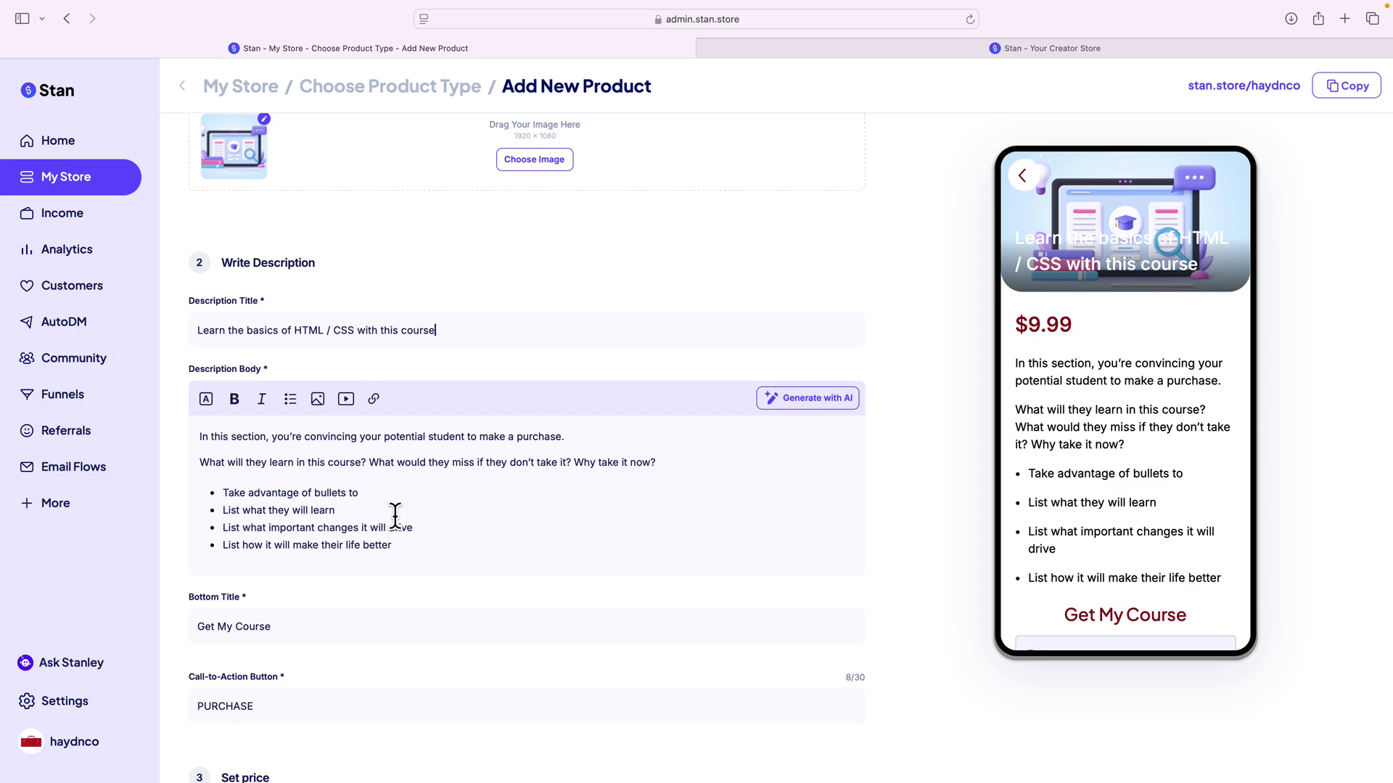
Replace the description body with the intro line 'After you go through this course, you'll learn:'.
left_click(395, 517)
key("super+a")
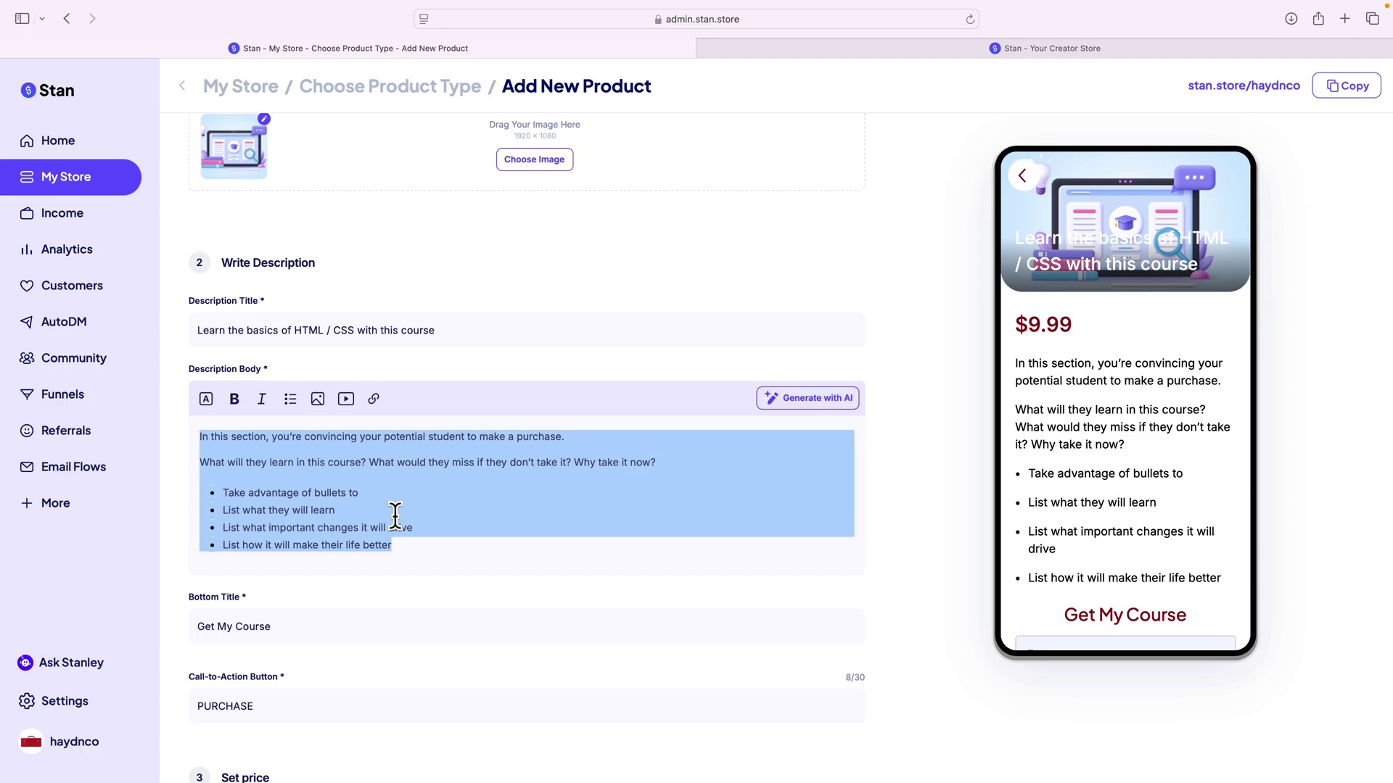
type("Aft")
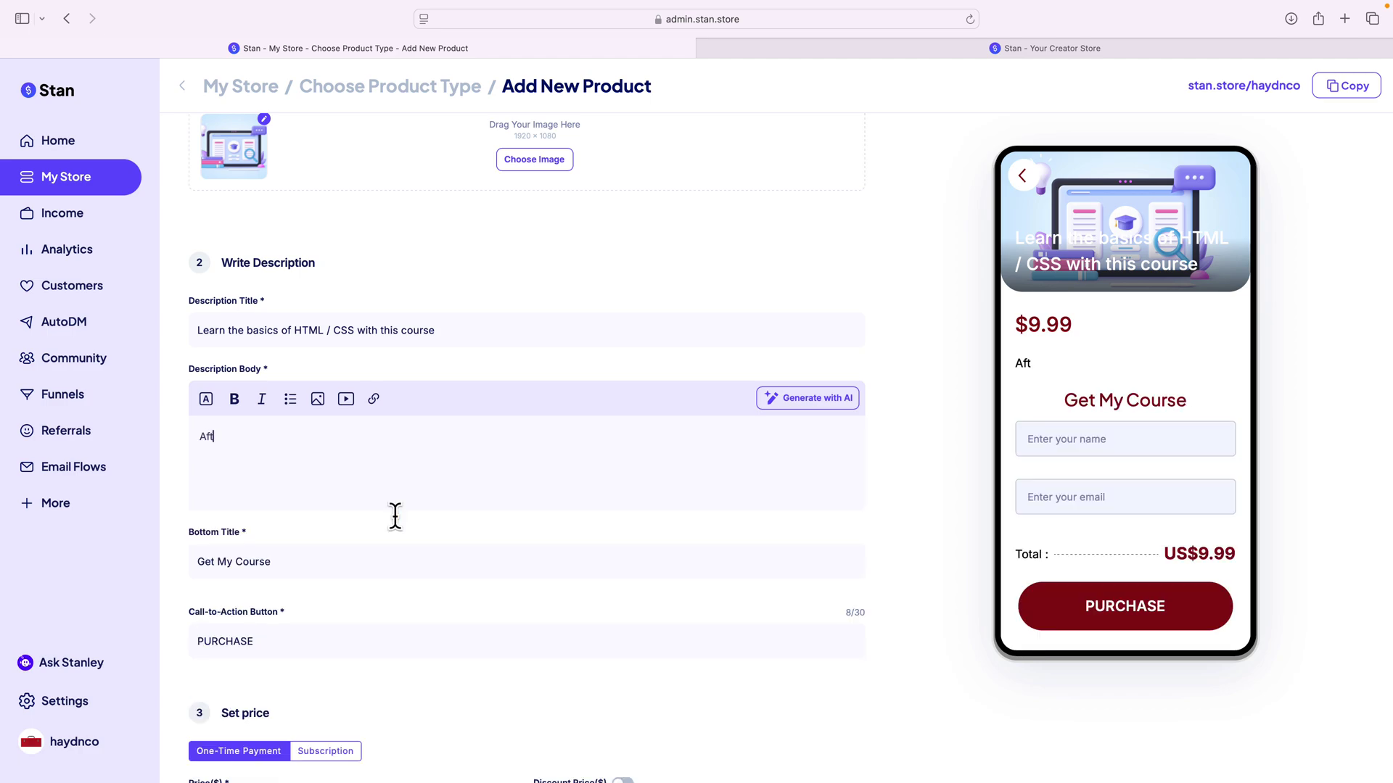
type("er you go through this course,")
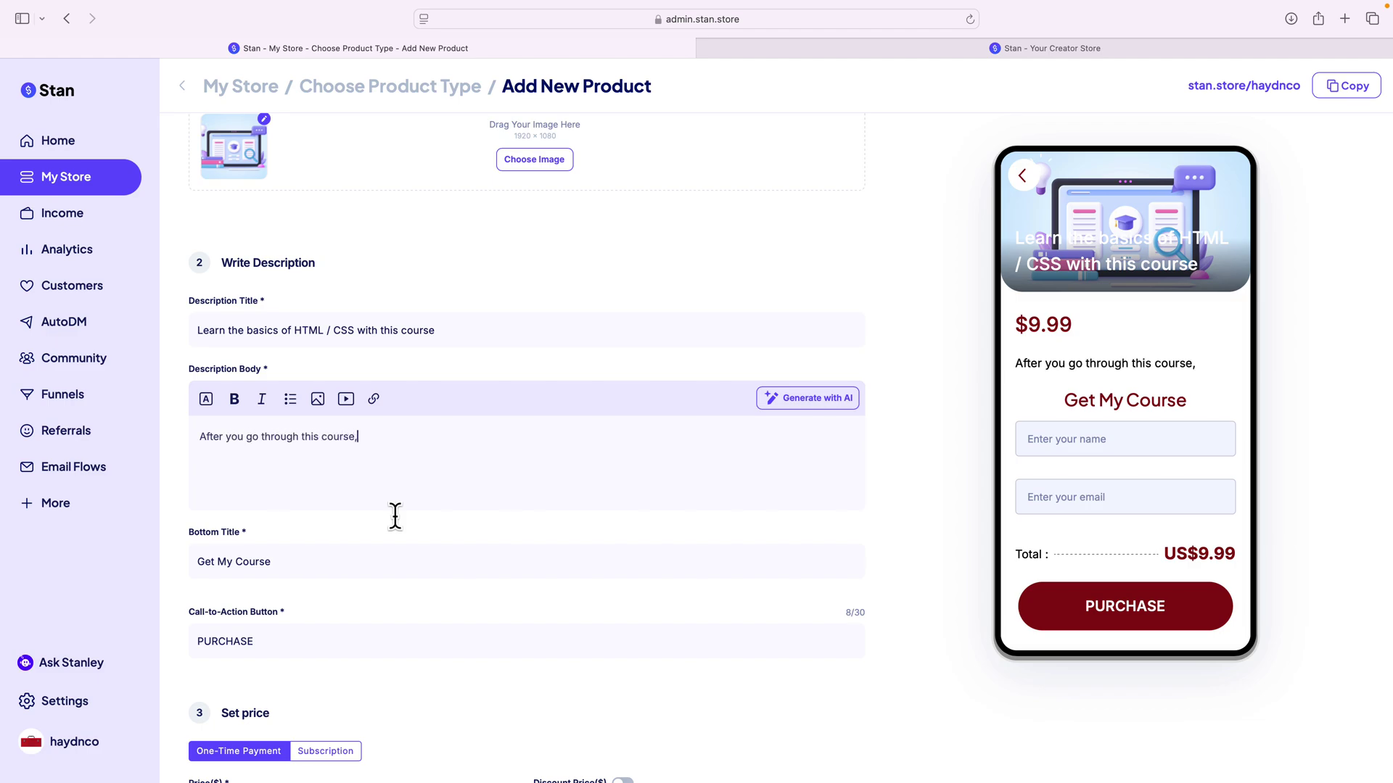
type(" you'll learn:")
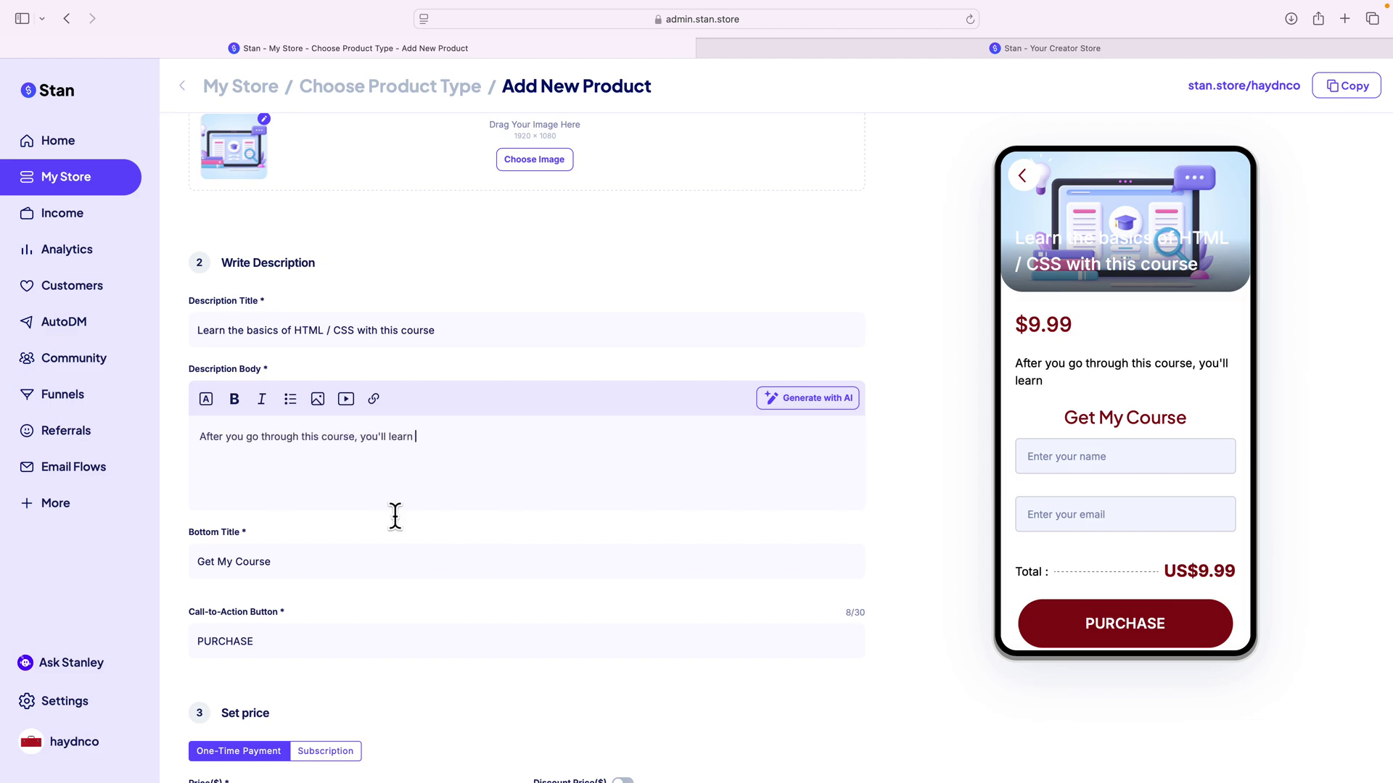
key("Return")
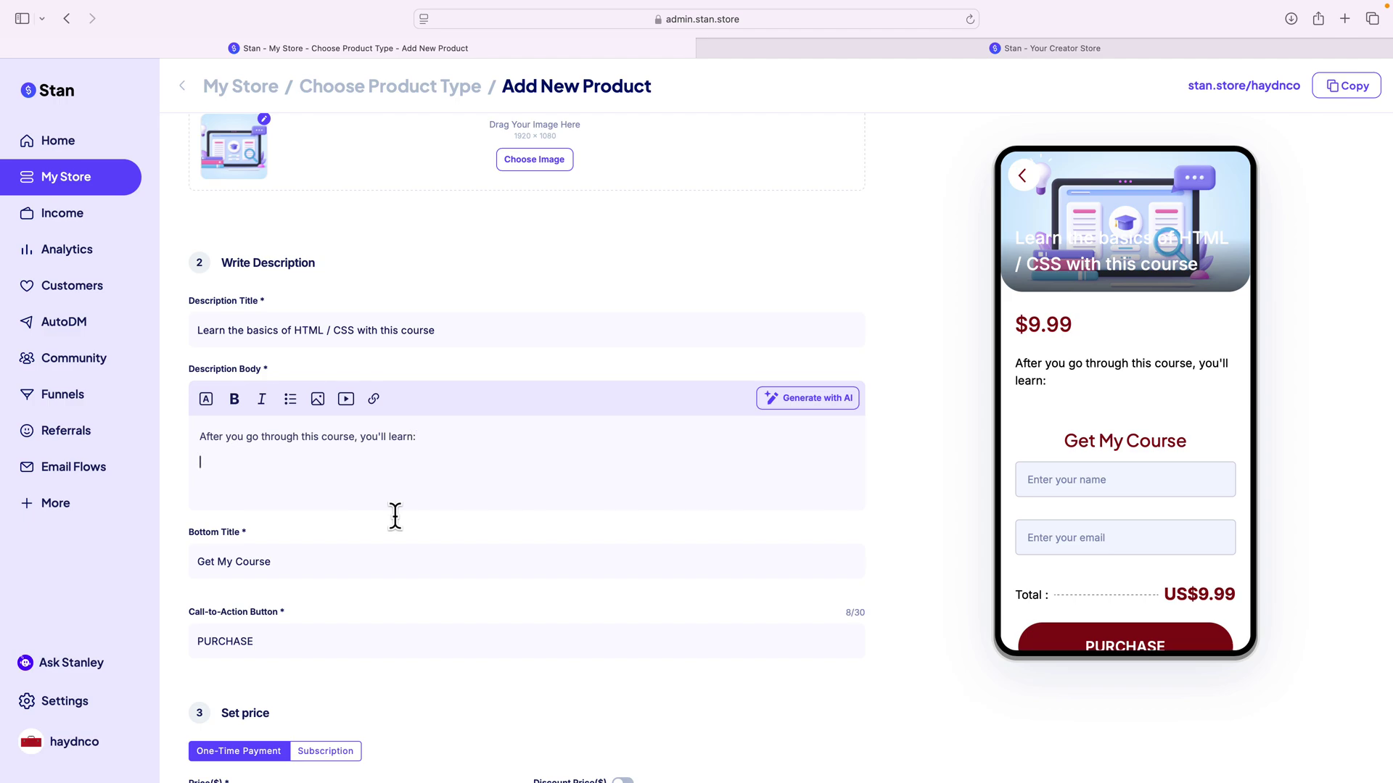
Add bullets: Responsive HTML, Bootstrap, CSS, and A way to launch your website.
left_click(291, 400)
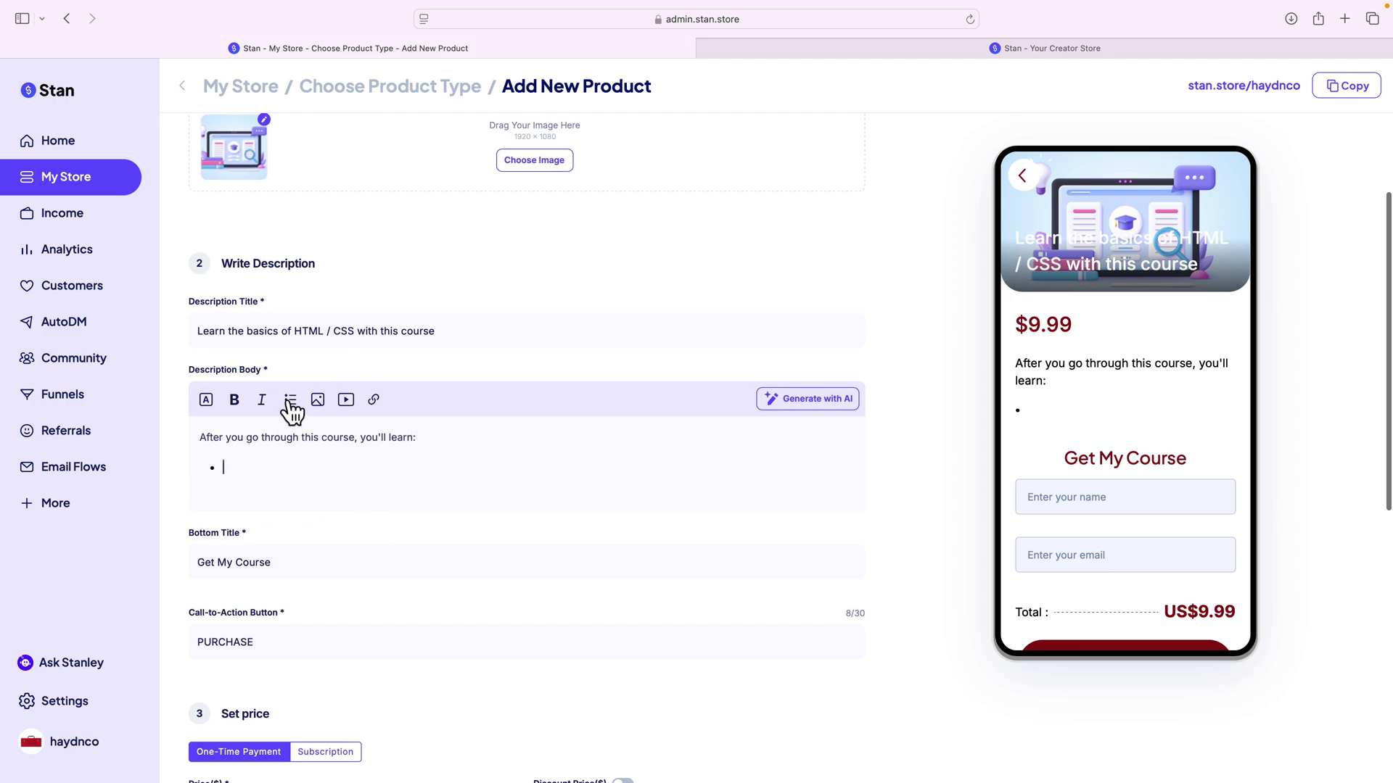
type("Respons")
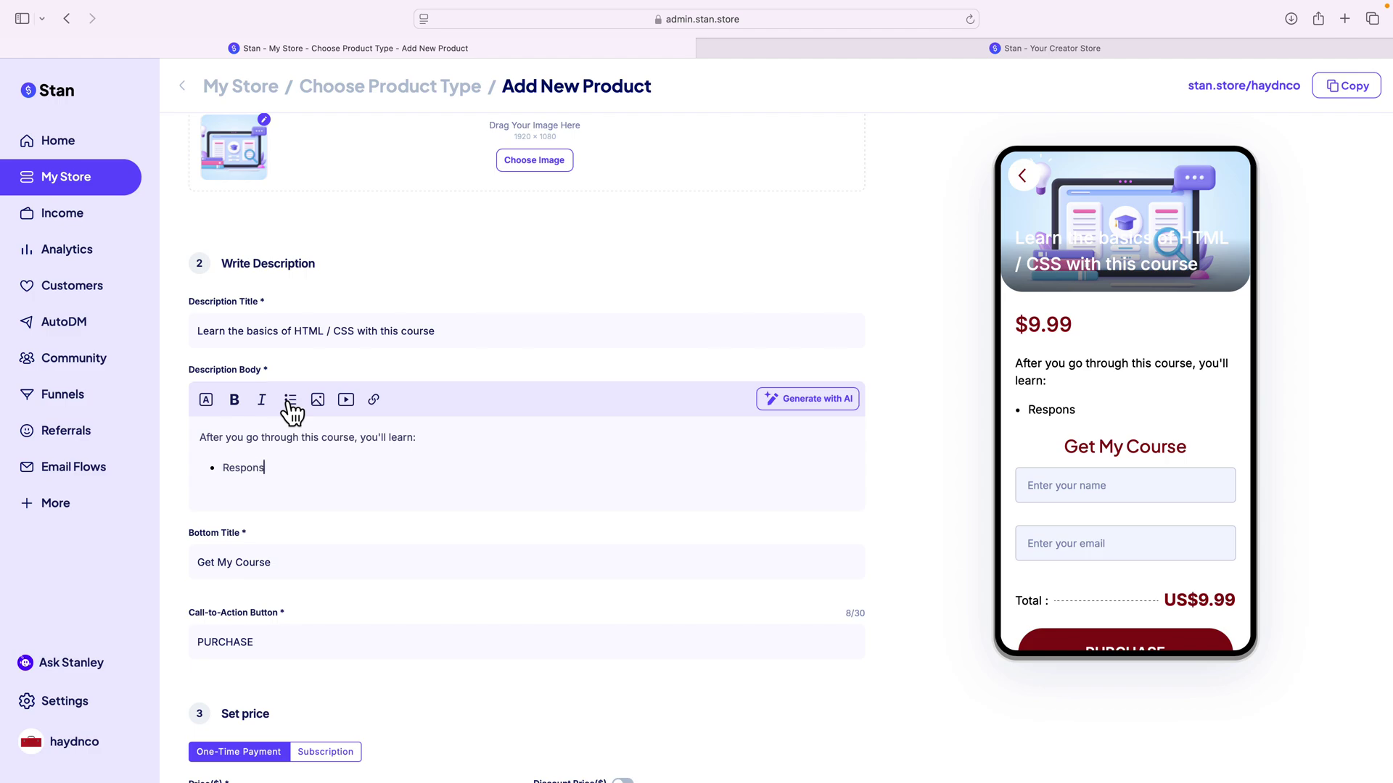
type("ive HTML")
key("Return")
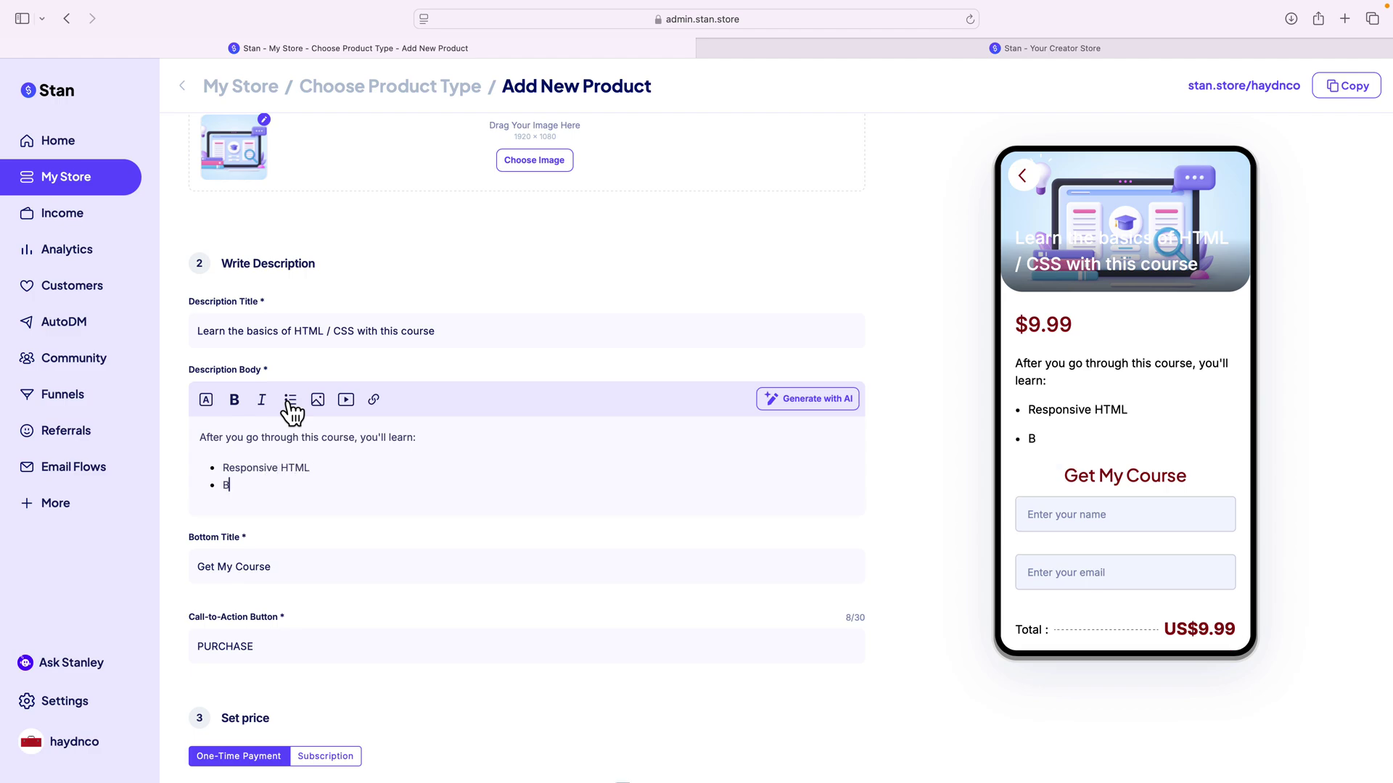
type("Bootstrap")
key("Return")
type("CSS")
key("Return")
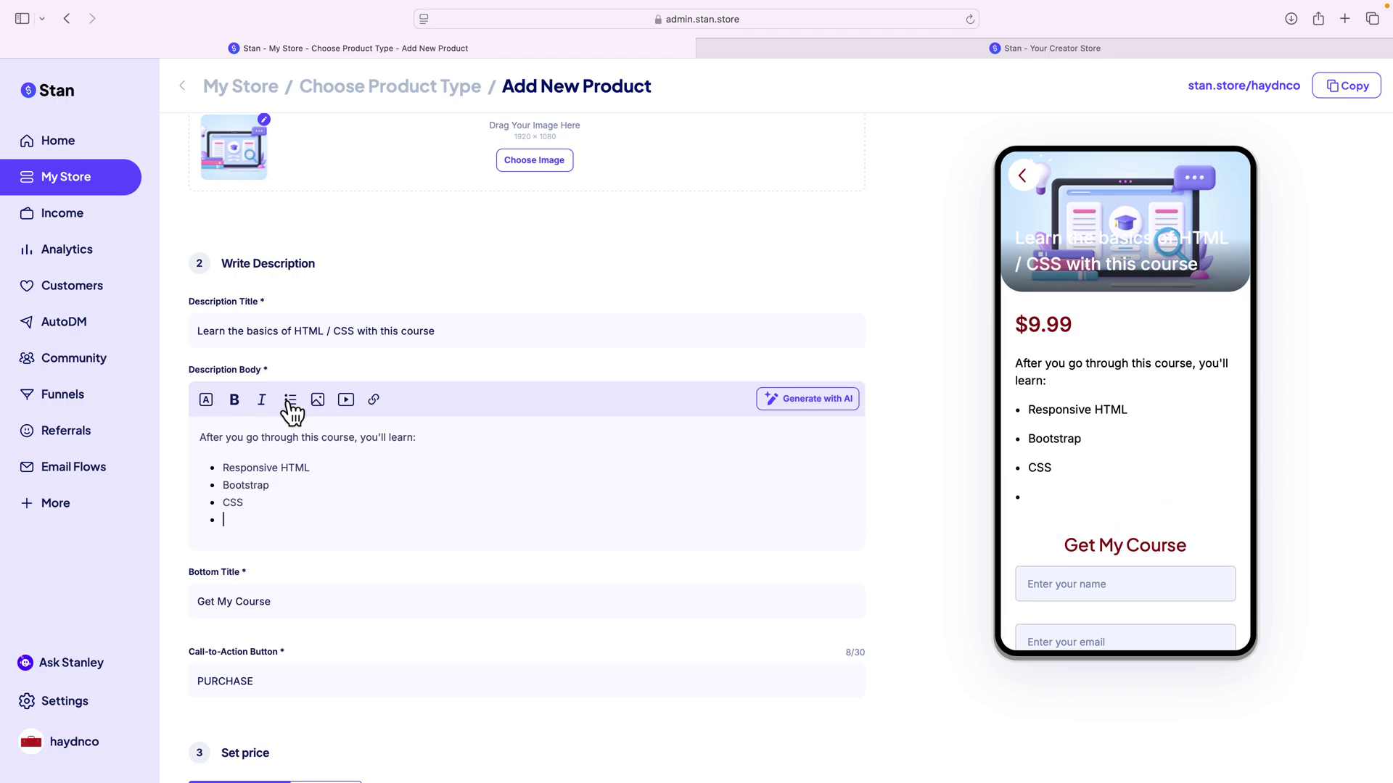
type("A way to l")
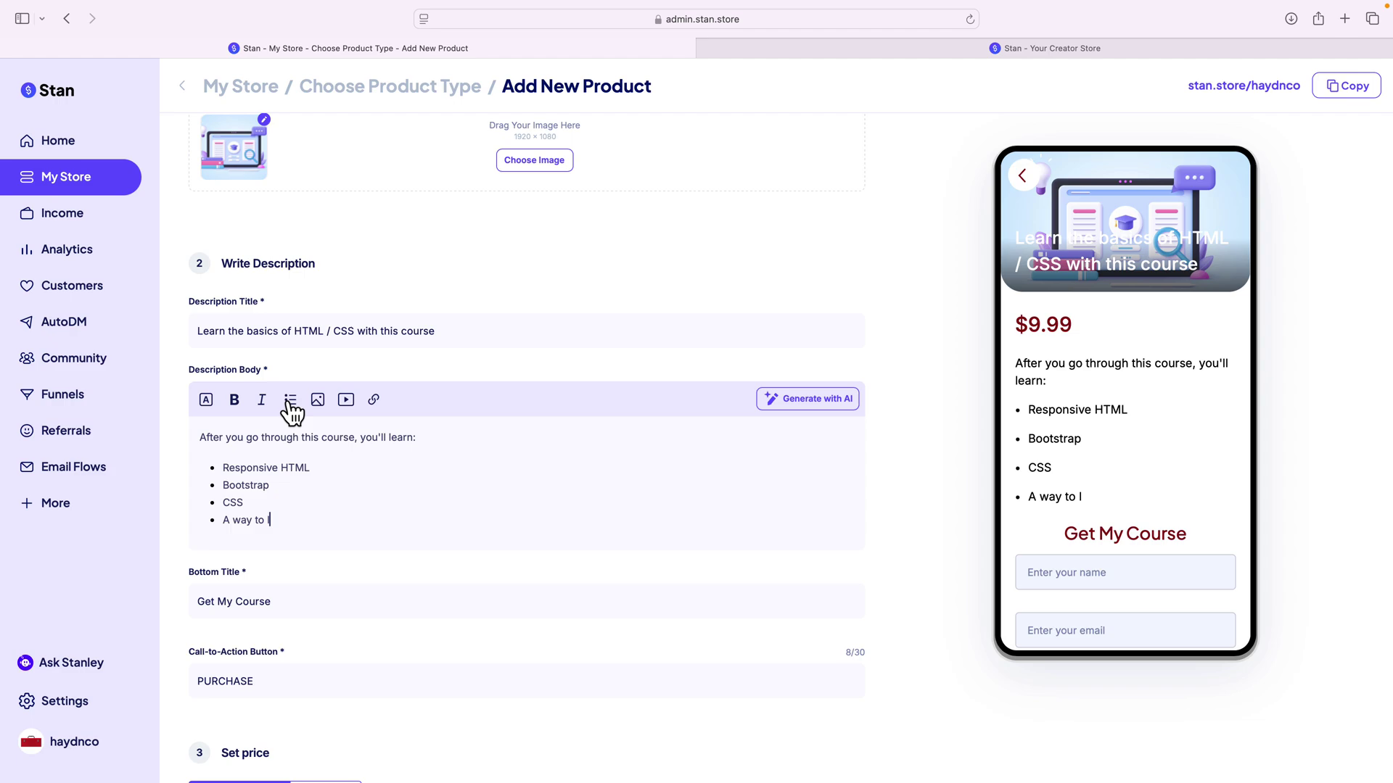
type("aunch your website")
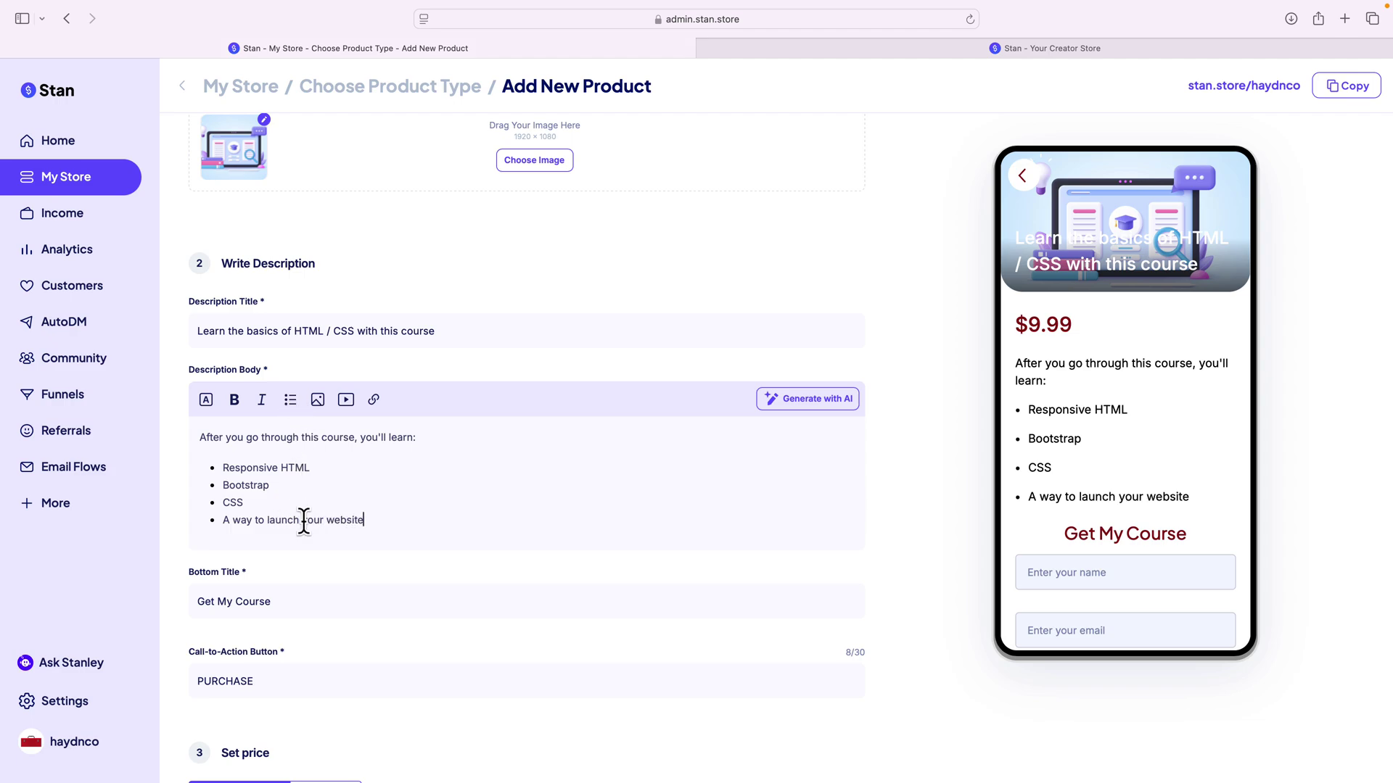
scroll(1175, 475, "down", 3)
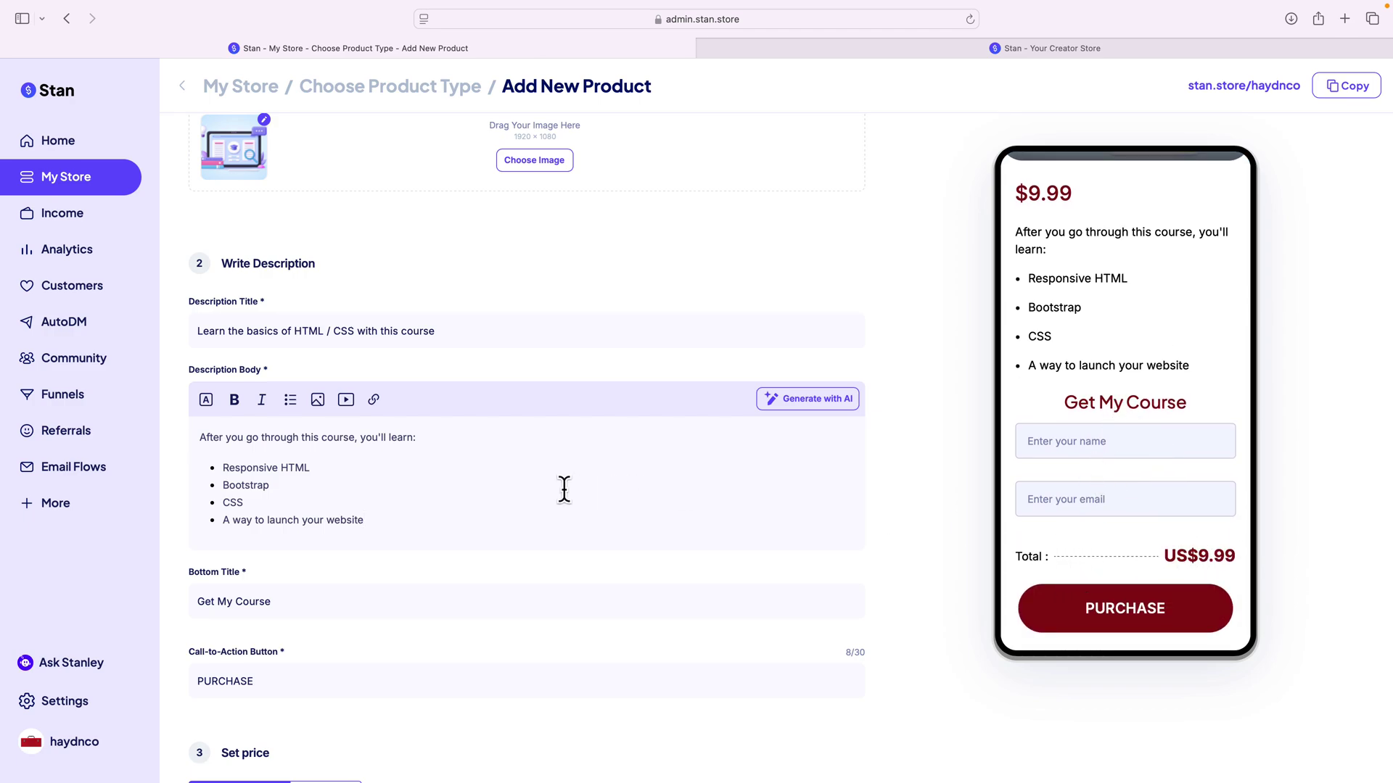
scroll(564, 490, "down", 3)
scroll(564, 491, "down", 3)
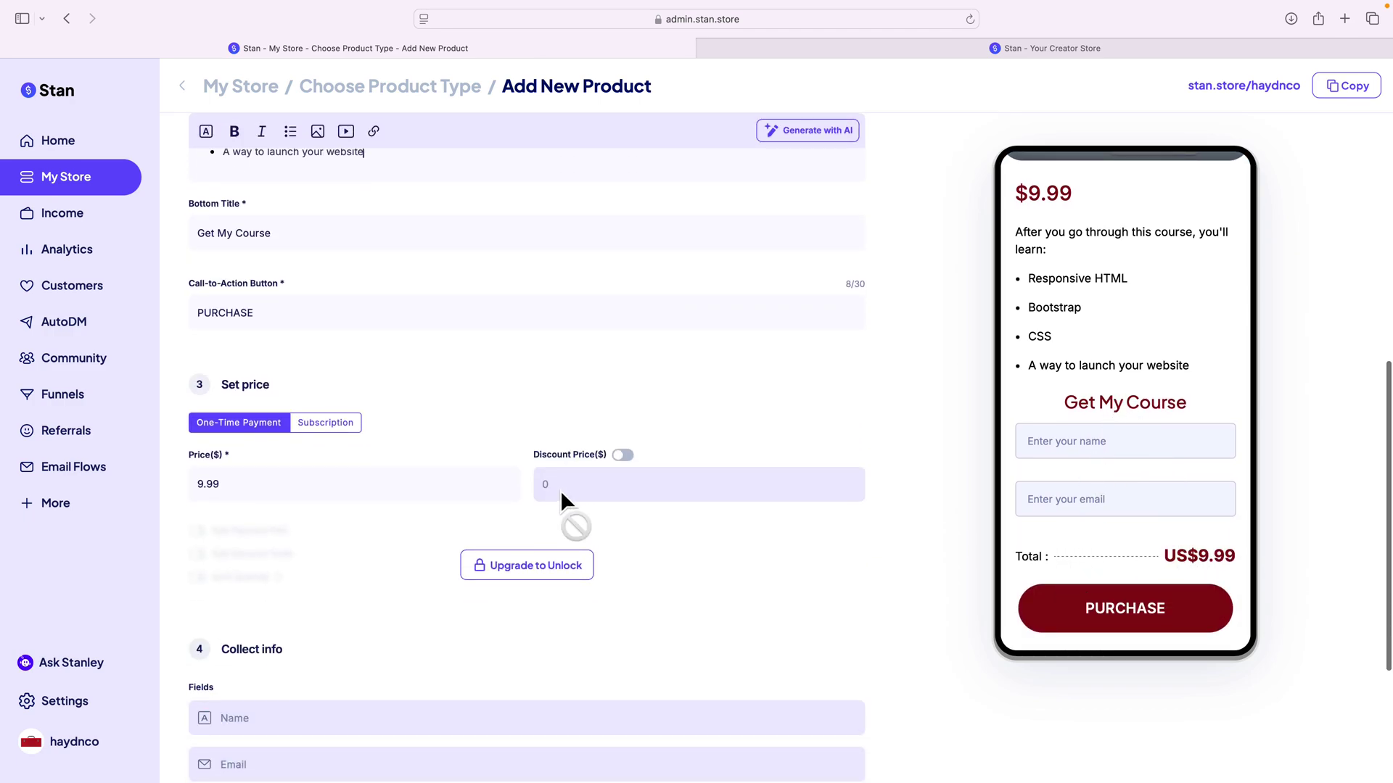
Keep the $9.99 One-Time Payment price instead of Subscription and continue to the Course step.
left_click(327, 426)
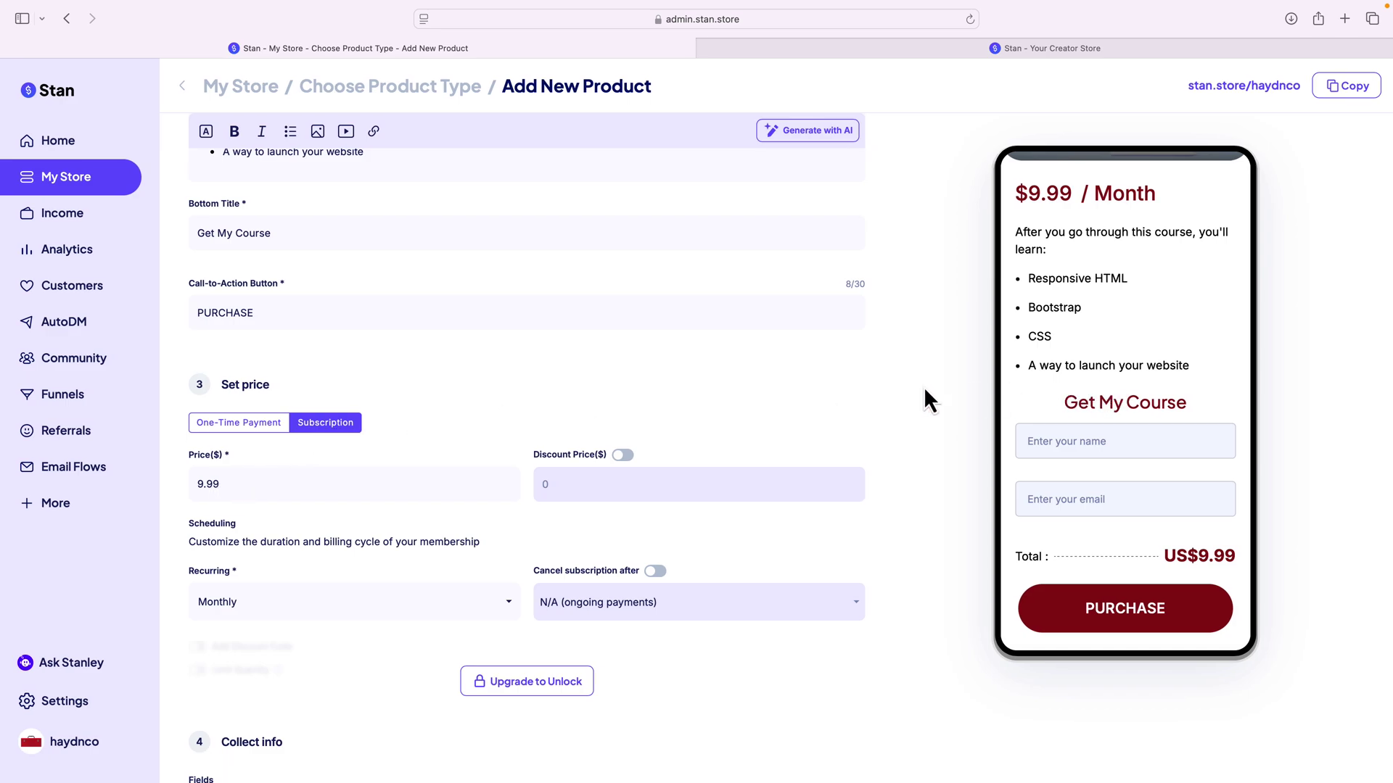
left_click(219, 423)
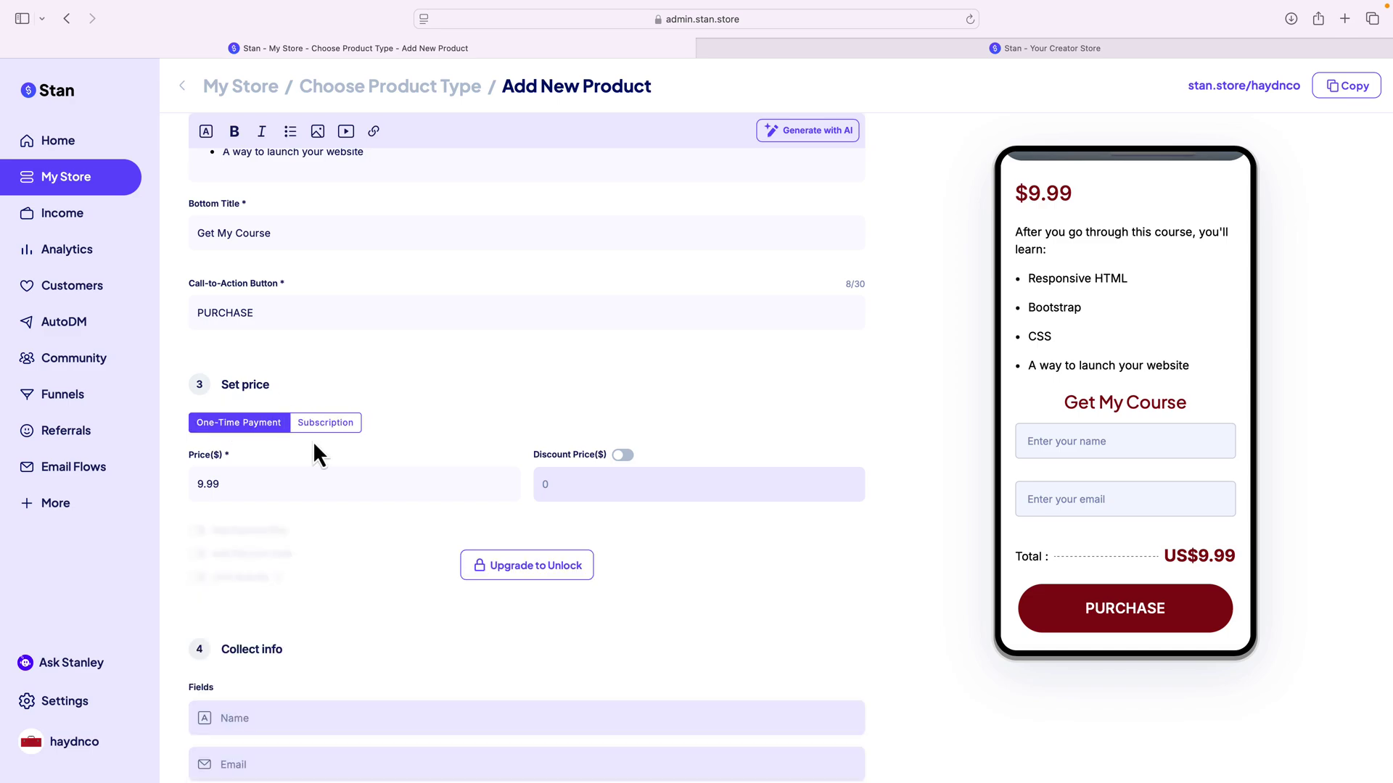
scroll(336, 488, "down", 3)
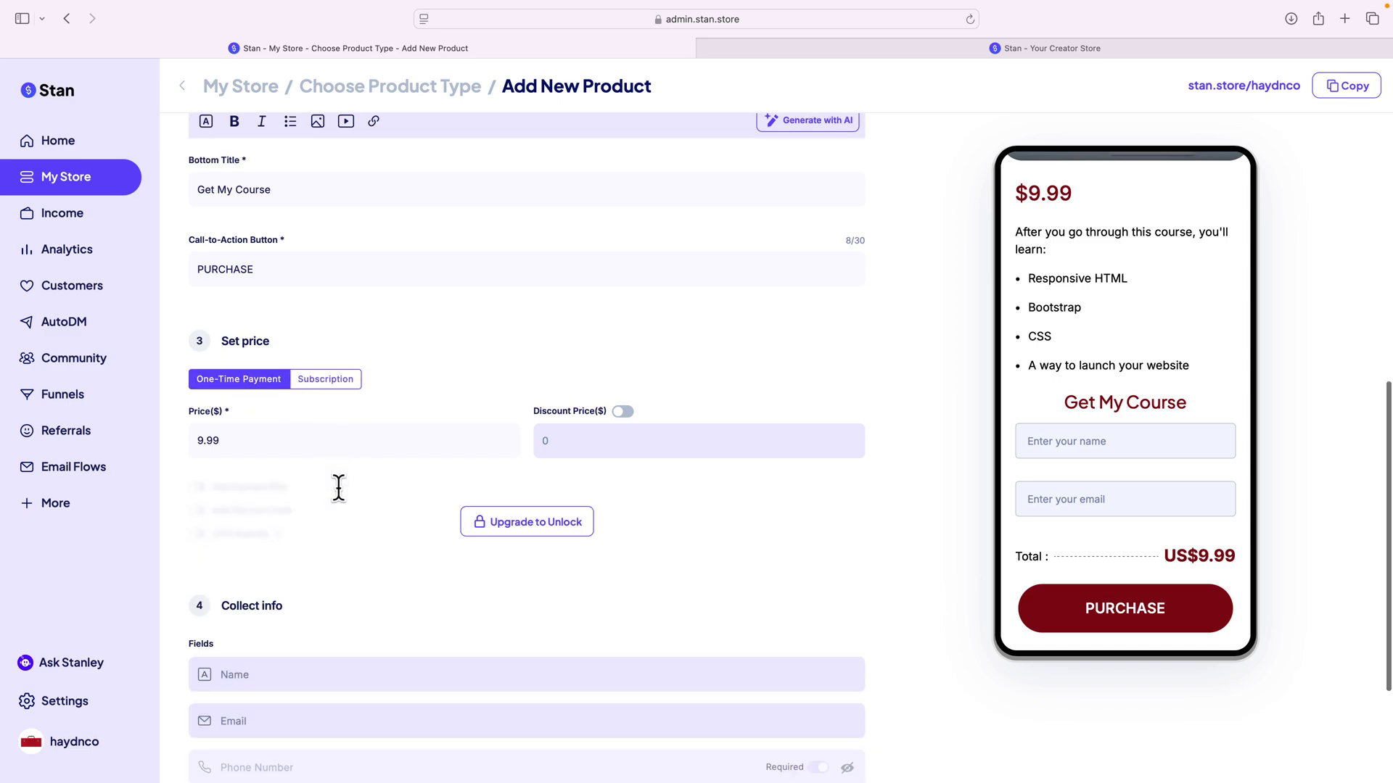
scroll(267, 615, "down", 1)
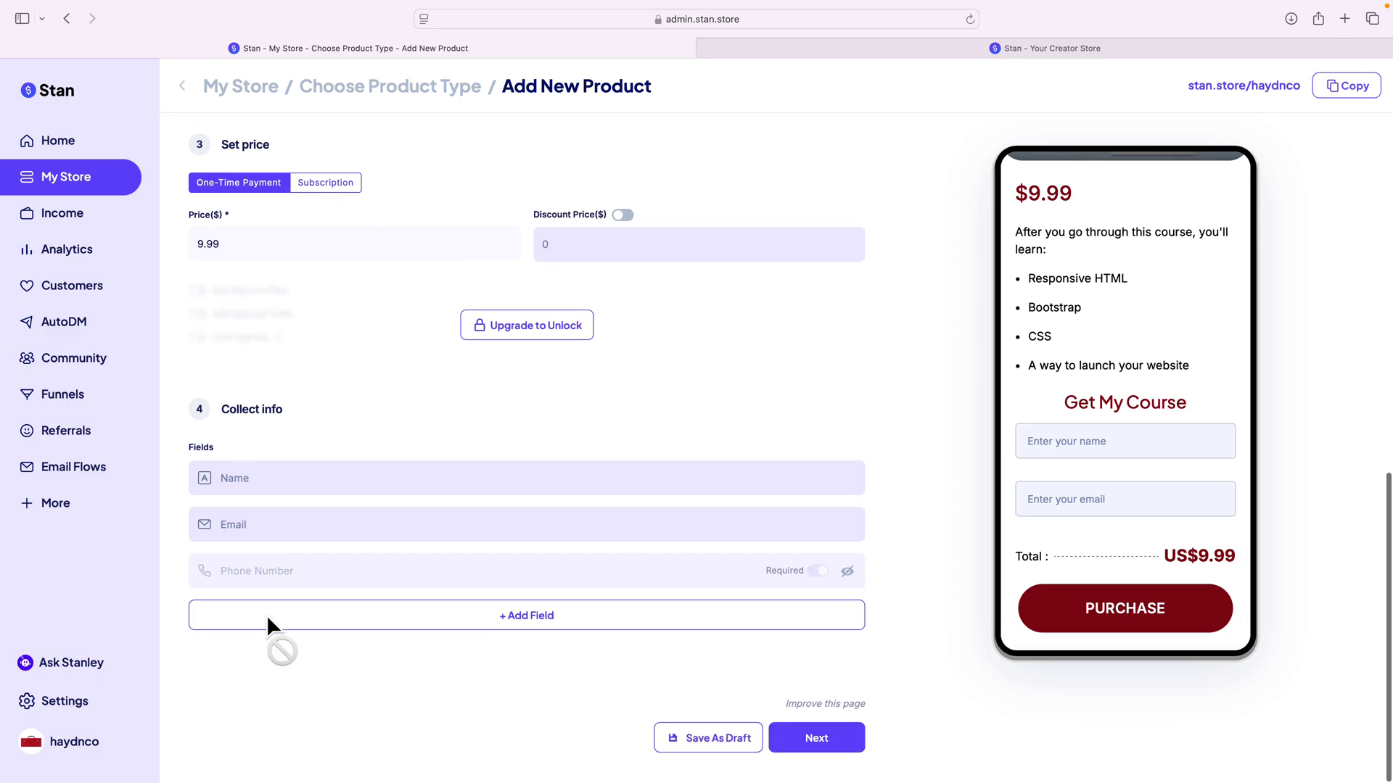
left_click(815, 740)
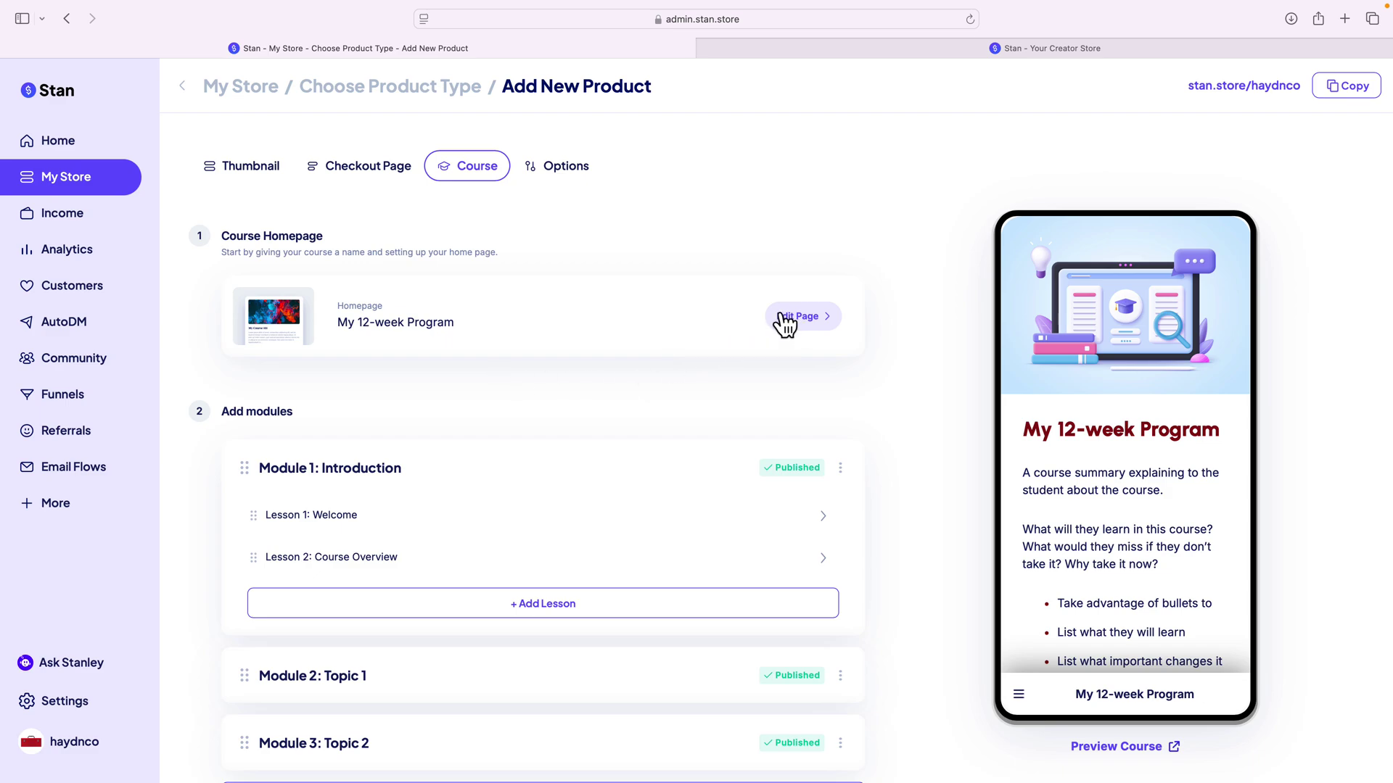
Set the course homepage image to the cropped ornate double staircase stock photo.
scroll(1064, 446, "down", 5)
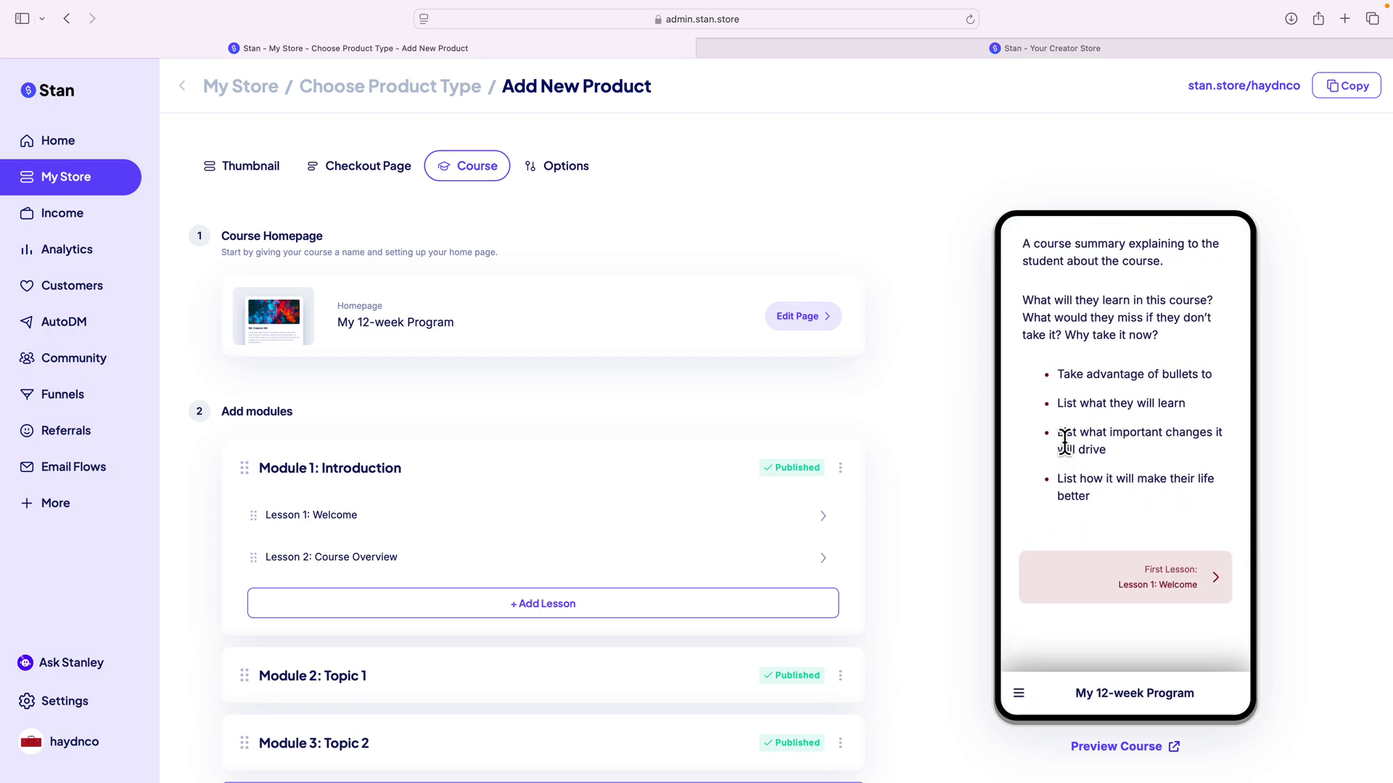
scroll(1066, 446, "up", 5)
left_click(787, 318)
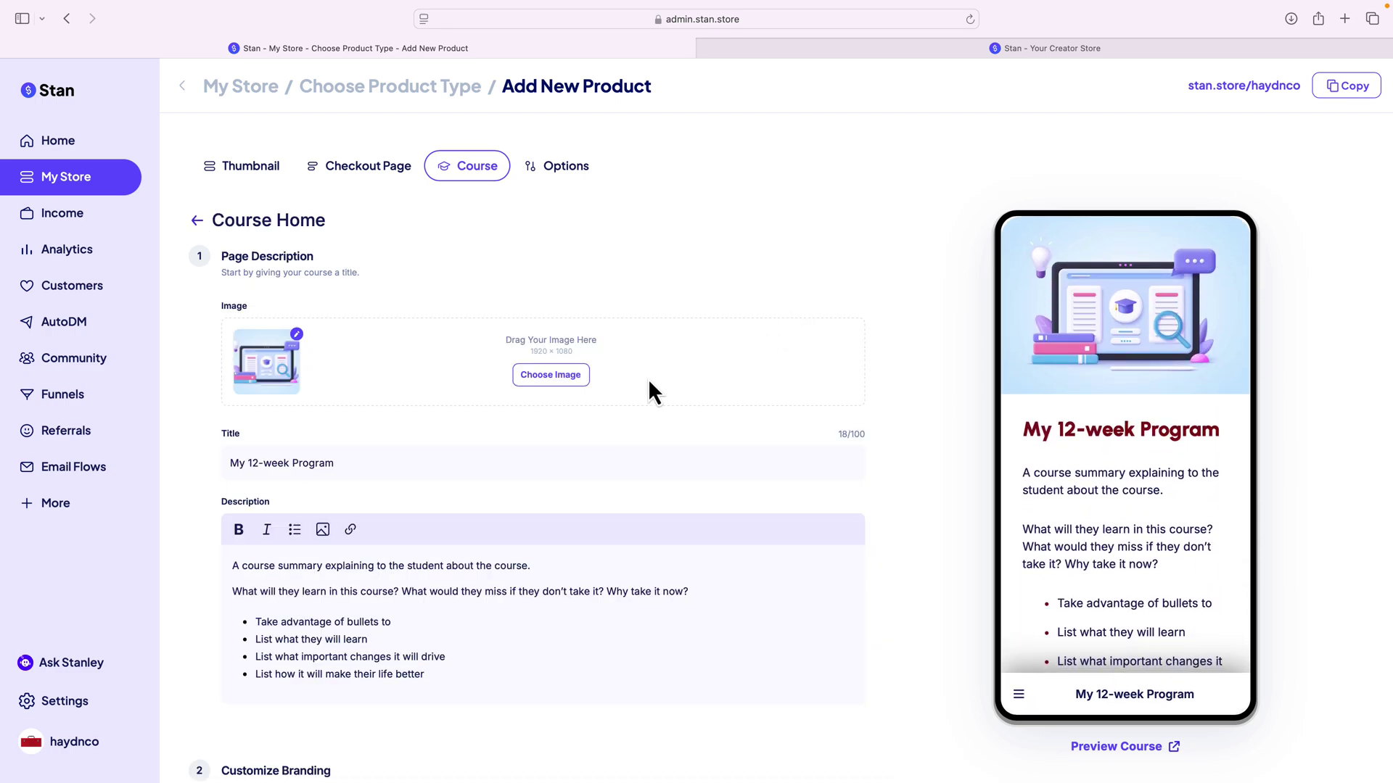
left_click(546, 386)
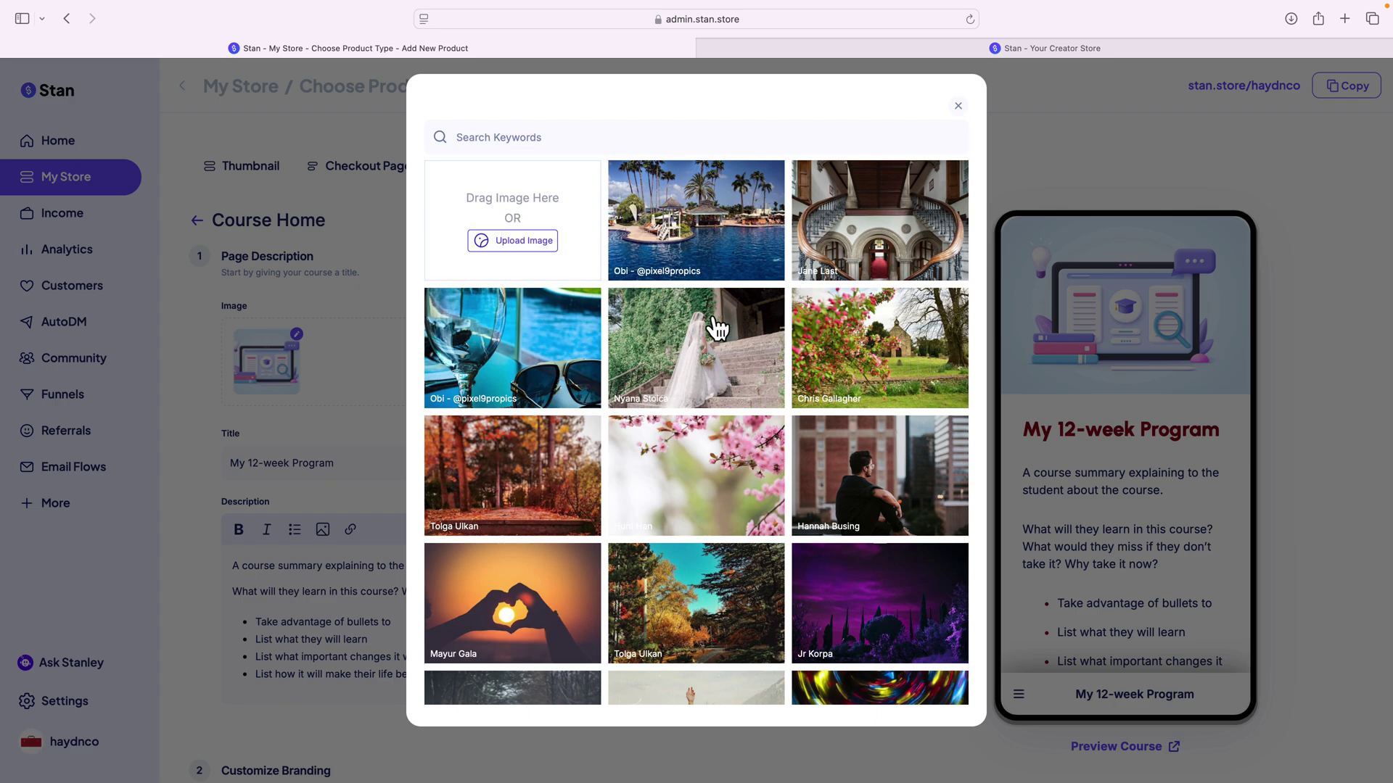
left_click(866, 215)
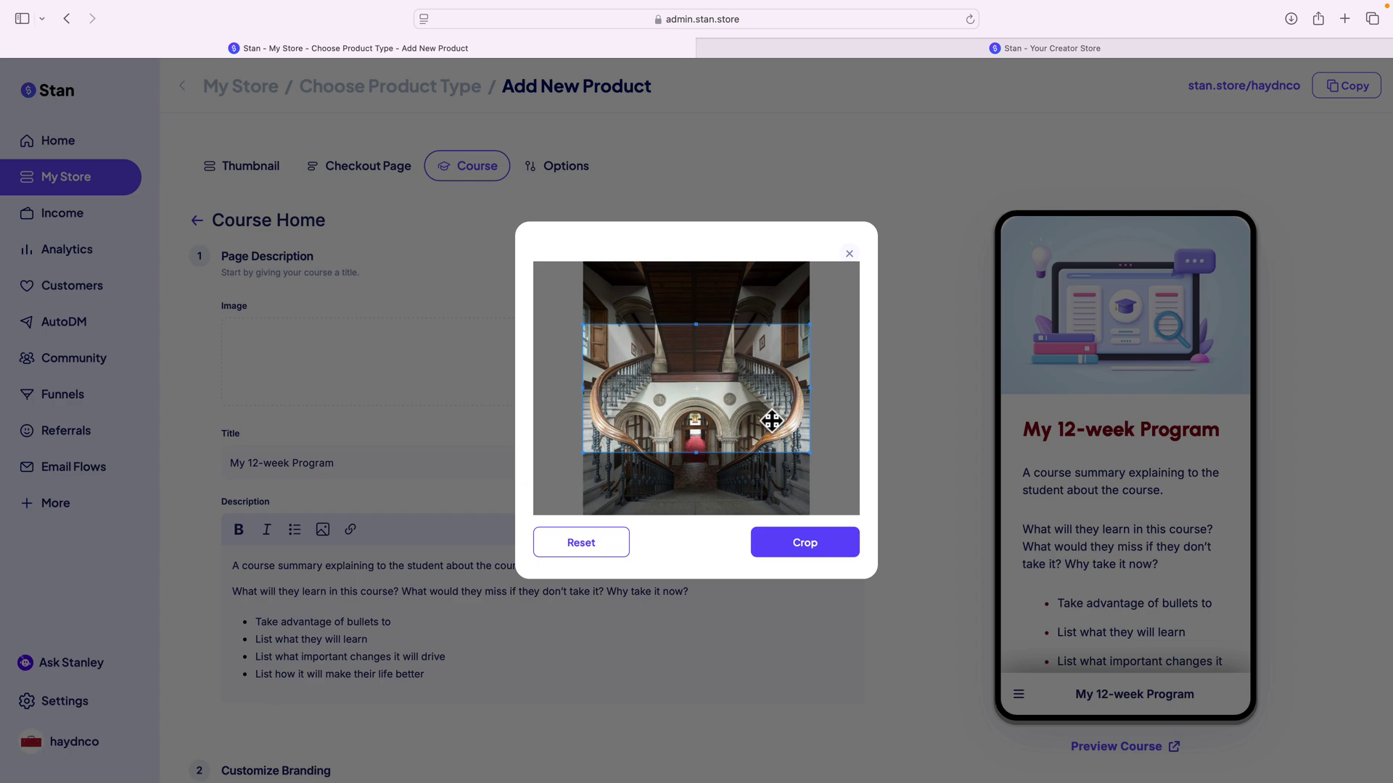
left_click(805, 543)
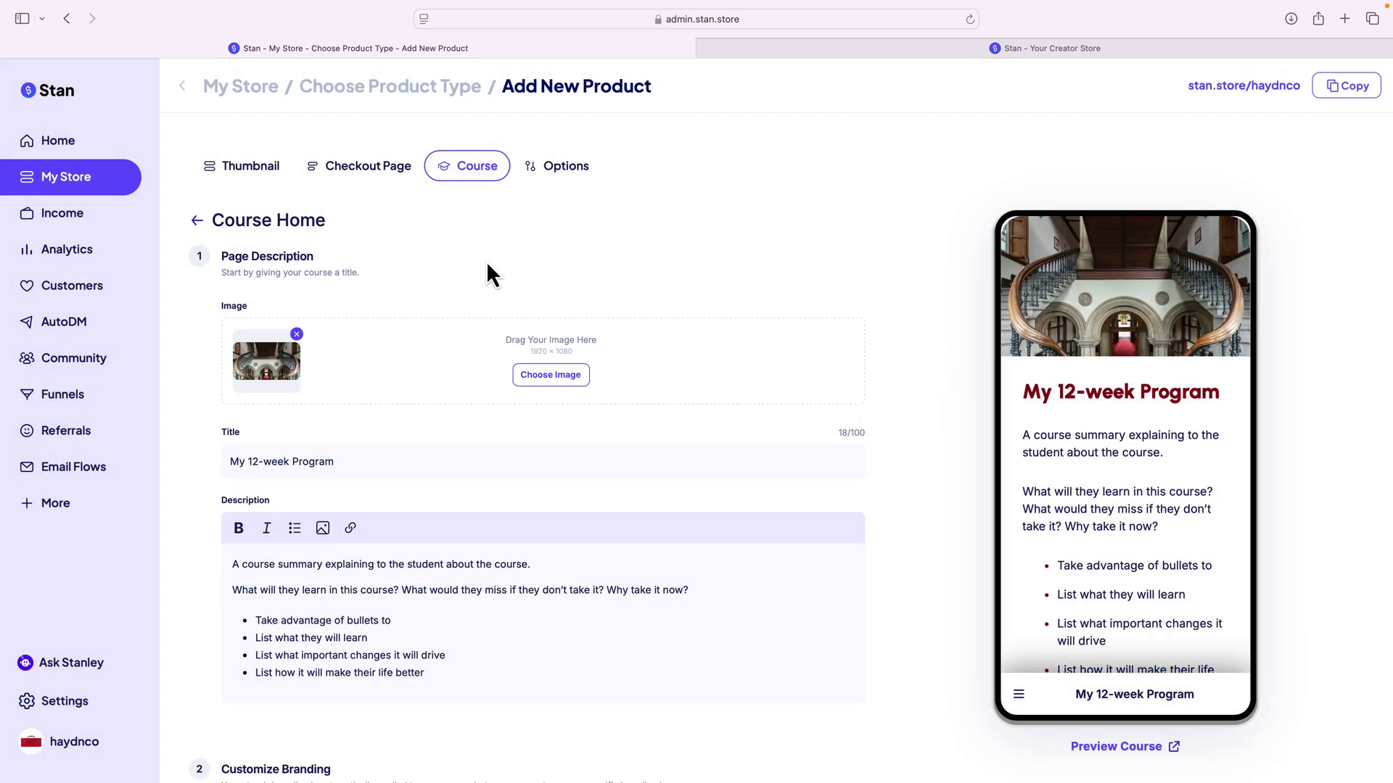
Exit full screen, place the course files folder beside Safari, and preview ghost-html-css.jpg.
mouse_move(81, 8)
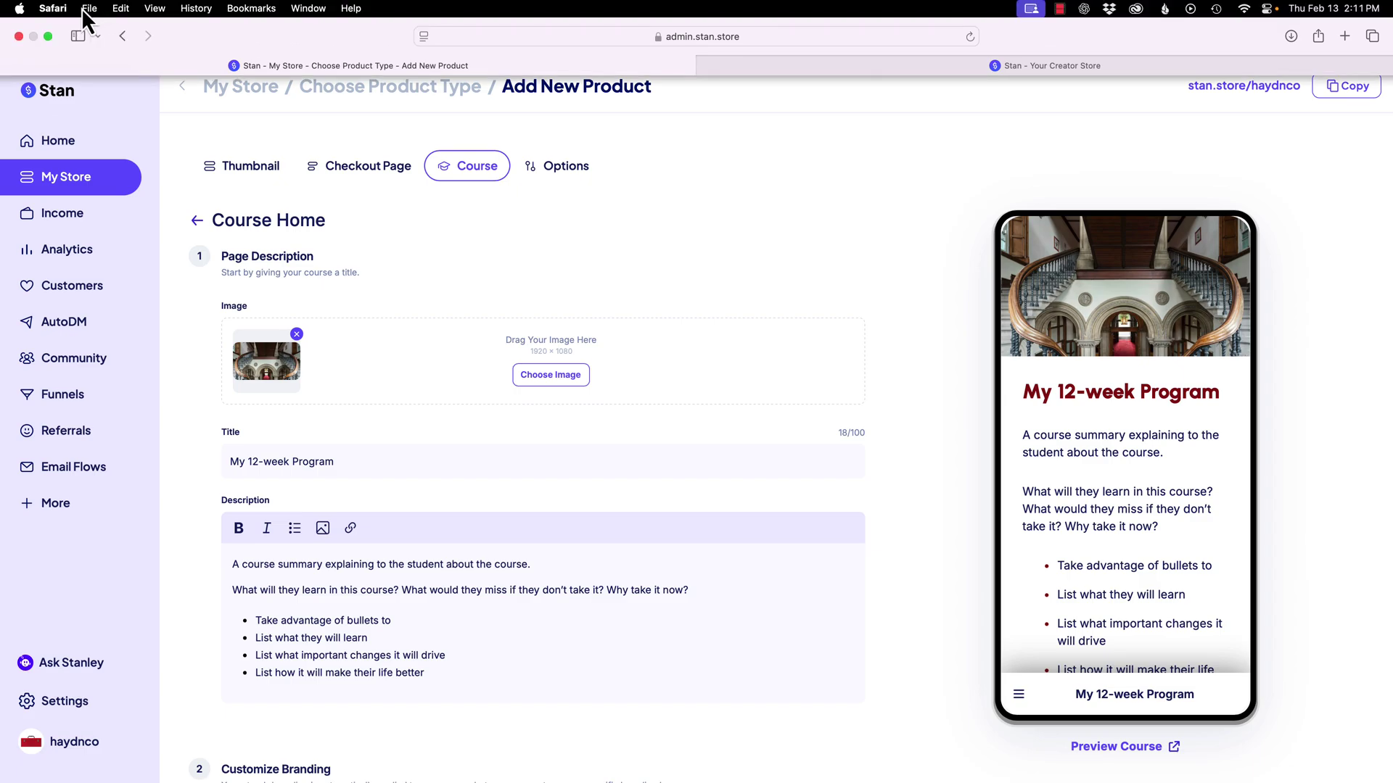
left_click(47, 36)
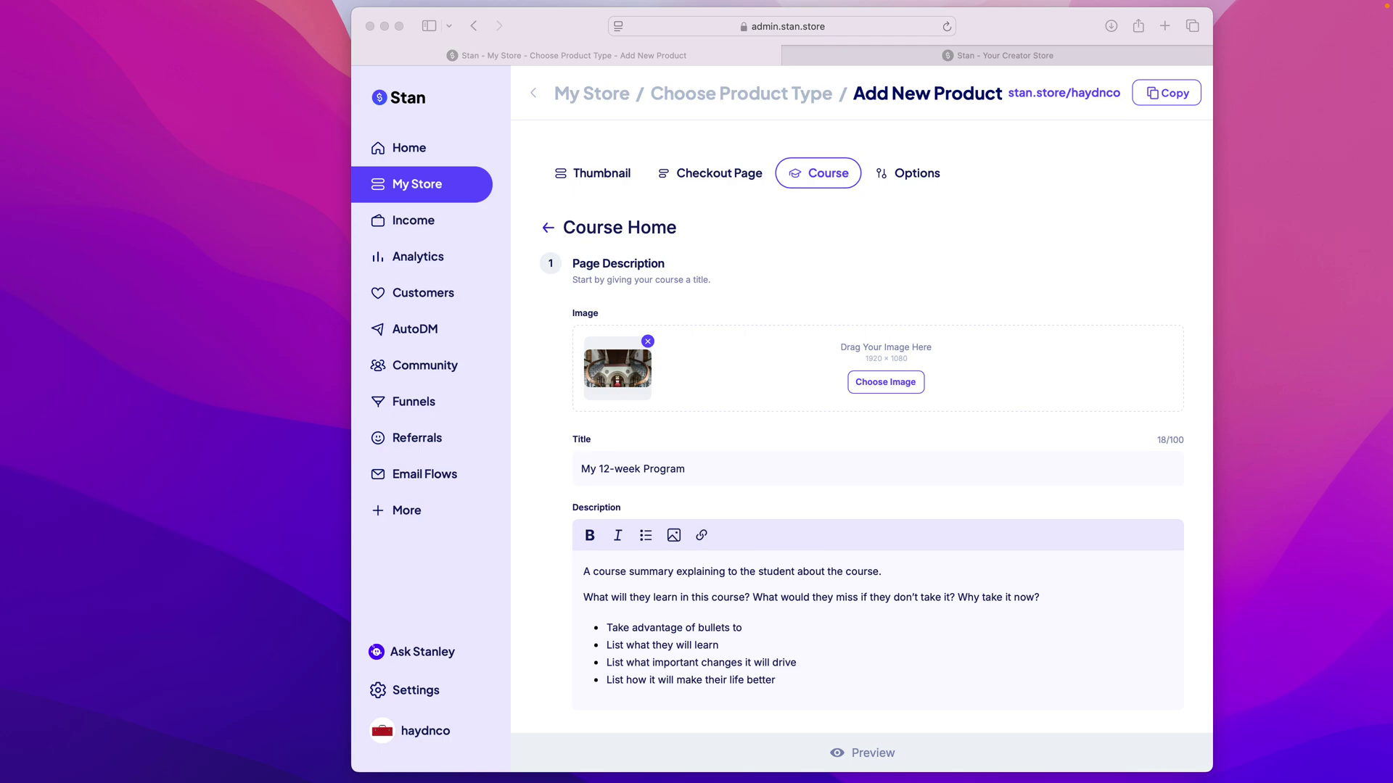
left_click_drag(1392, 551, 974, 326)
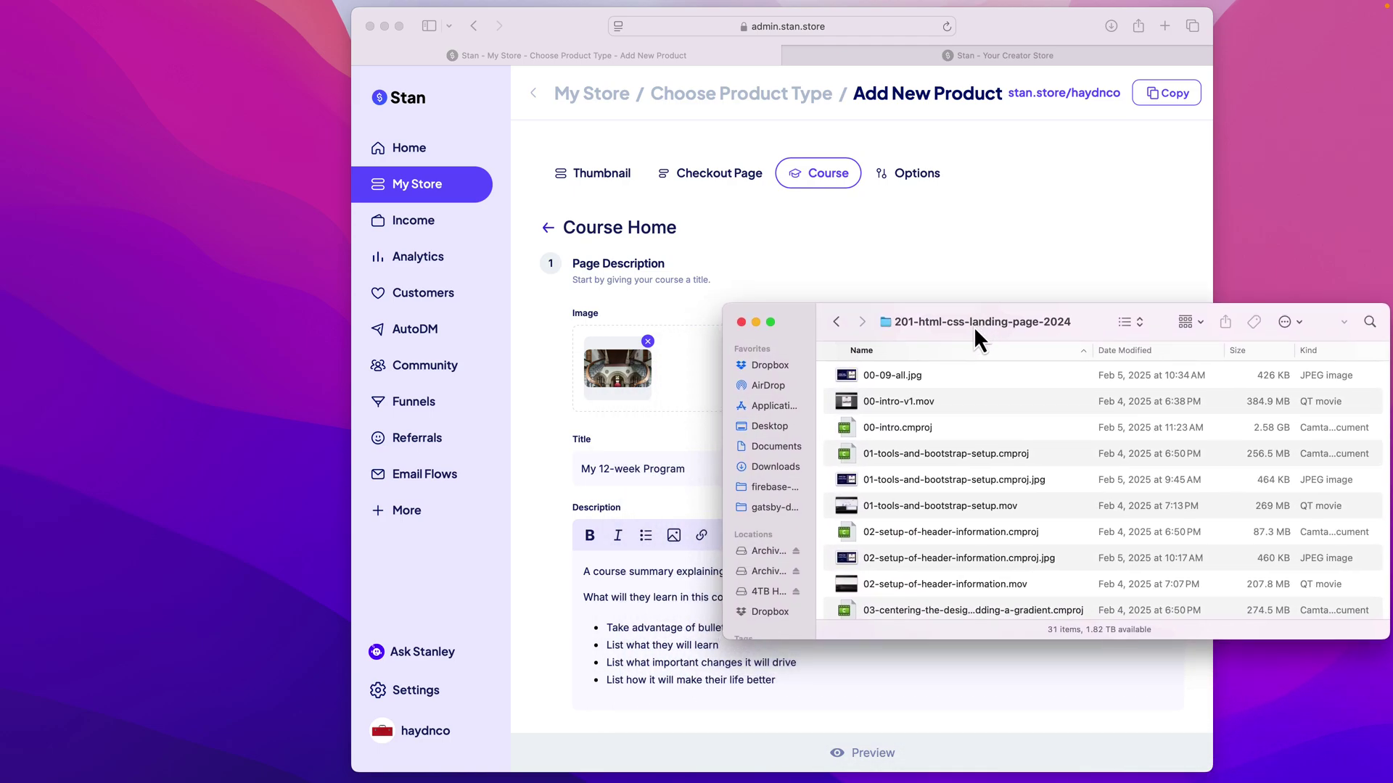
scroll(986, 471, "down", 10)
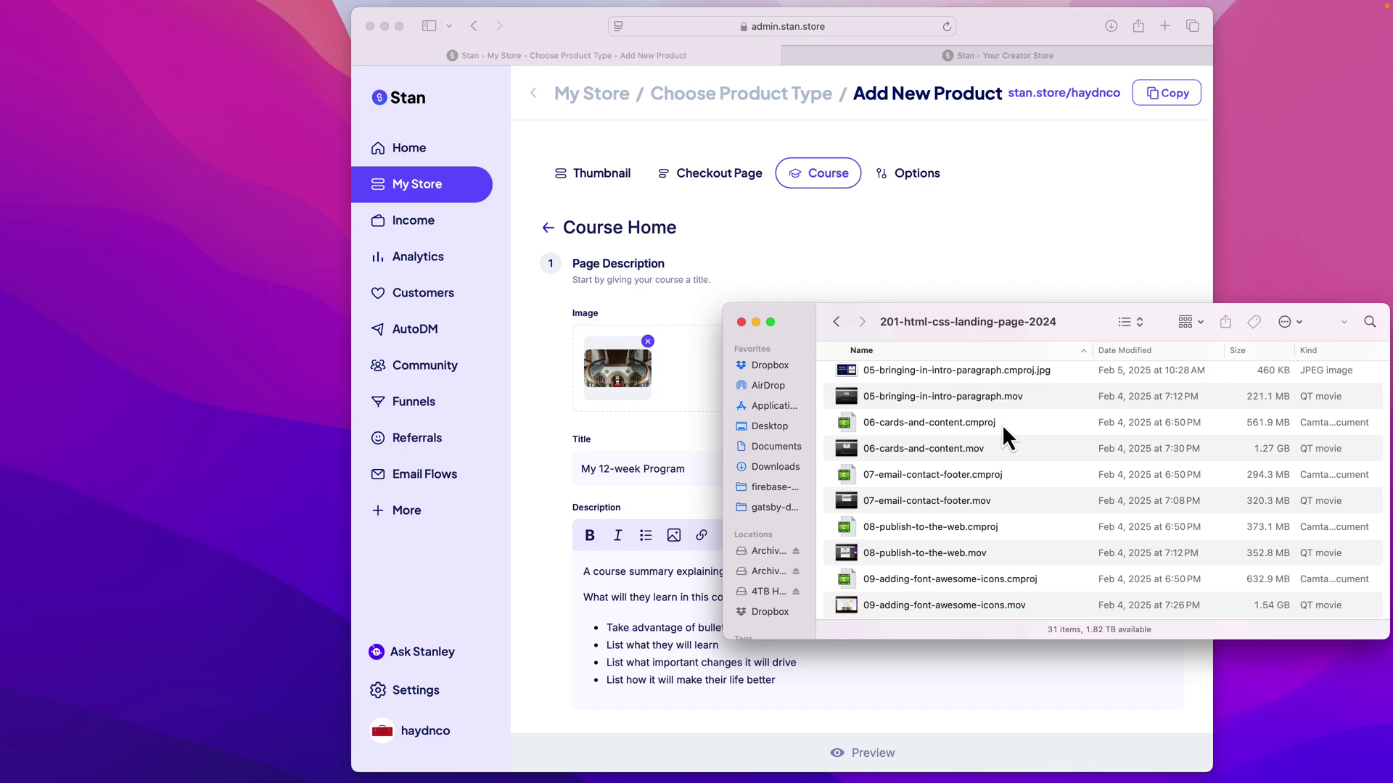
scroll(1011, 403, "up", 10)
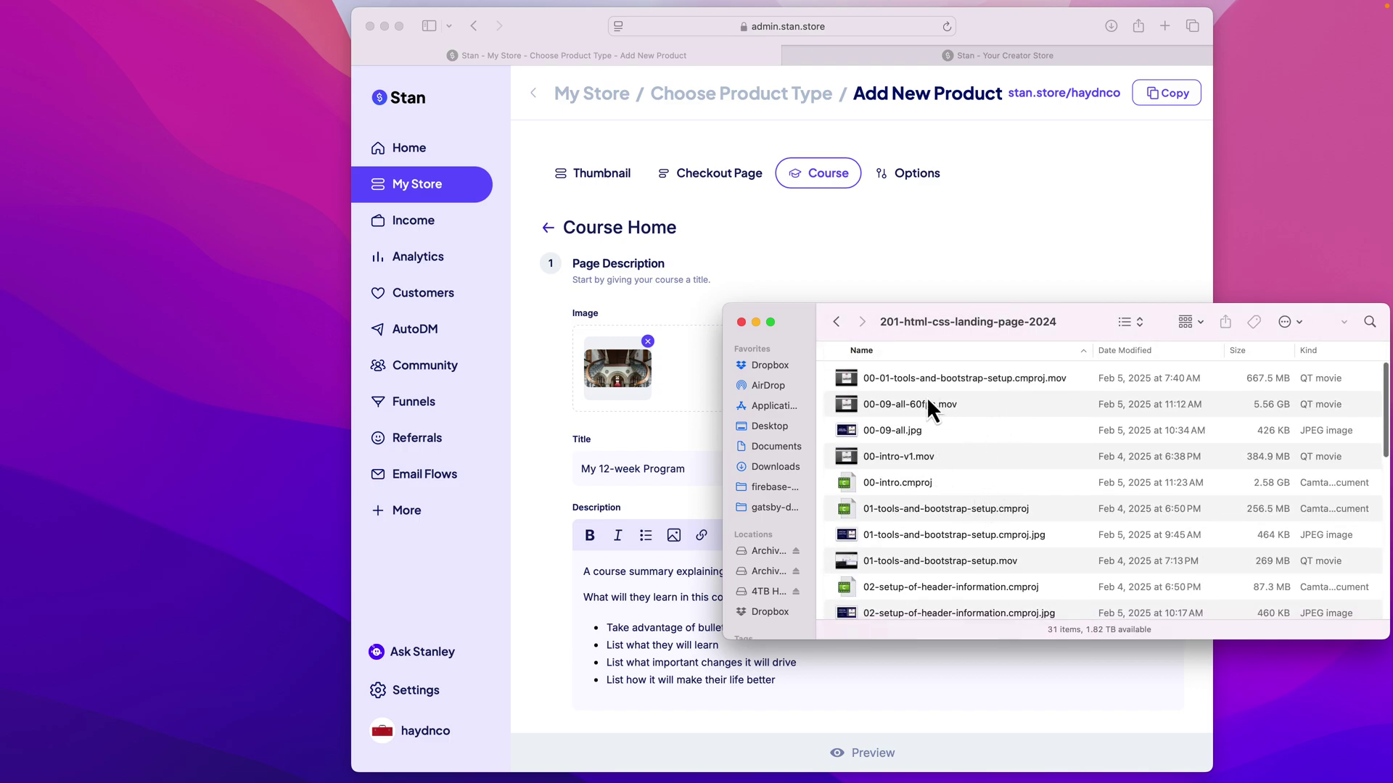
left_click(889, 480)
left_click(884, 460)
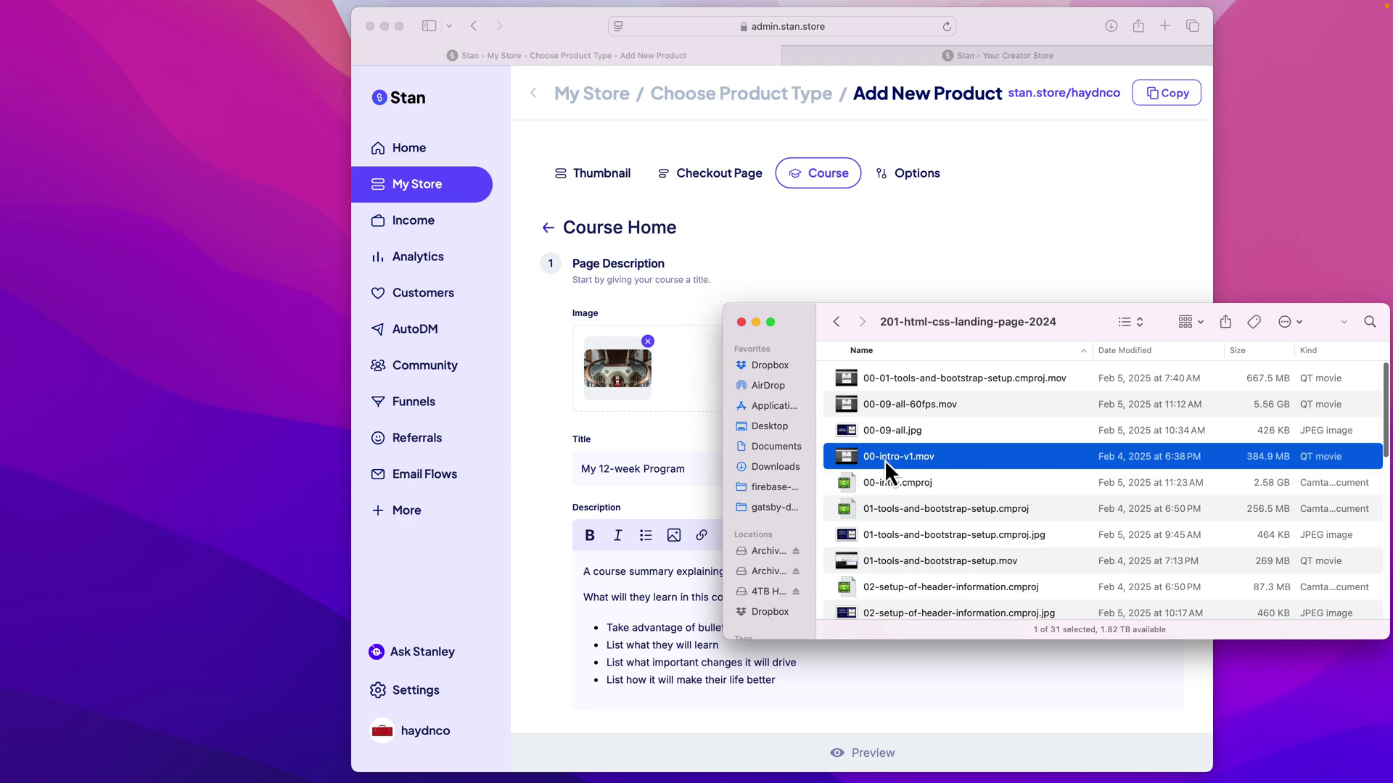
scroll(918, 492, "down", 10)
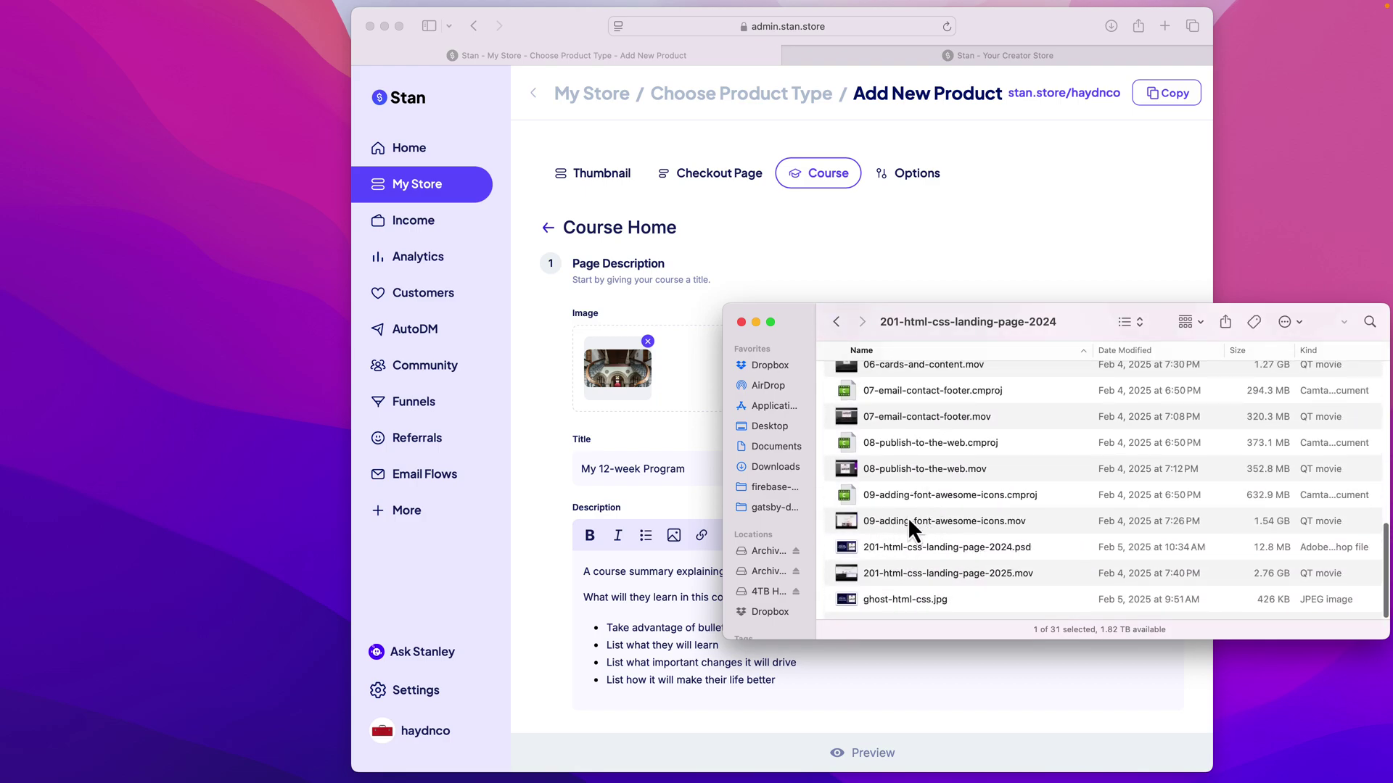
left_click(613, 505)
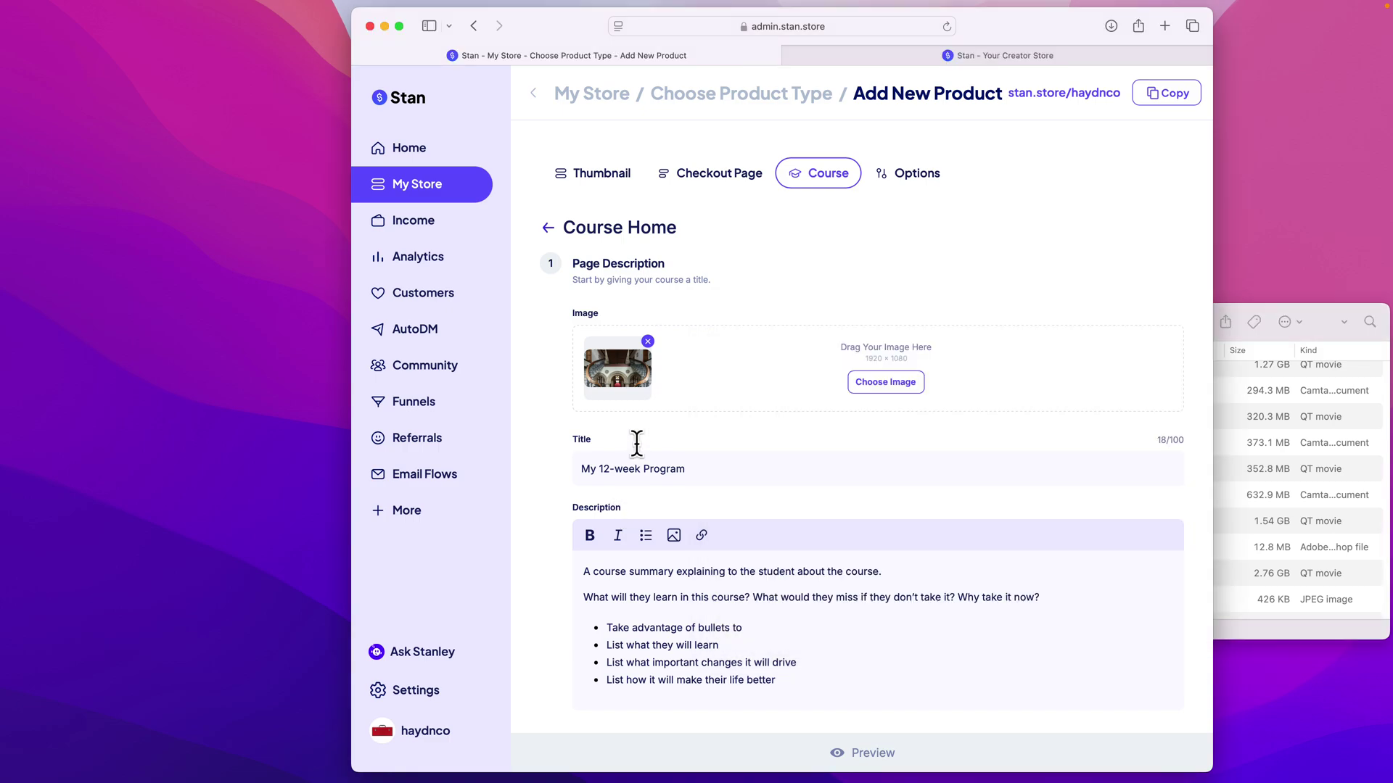
left_click(1330, 413)
left_click(950, 601)
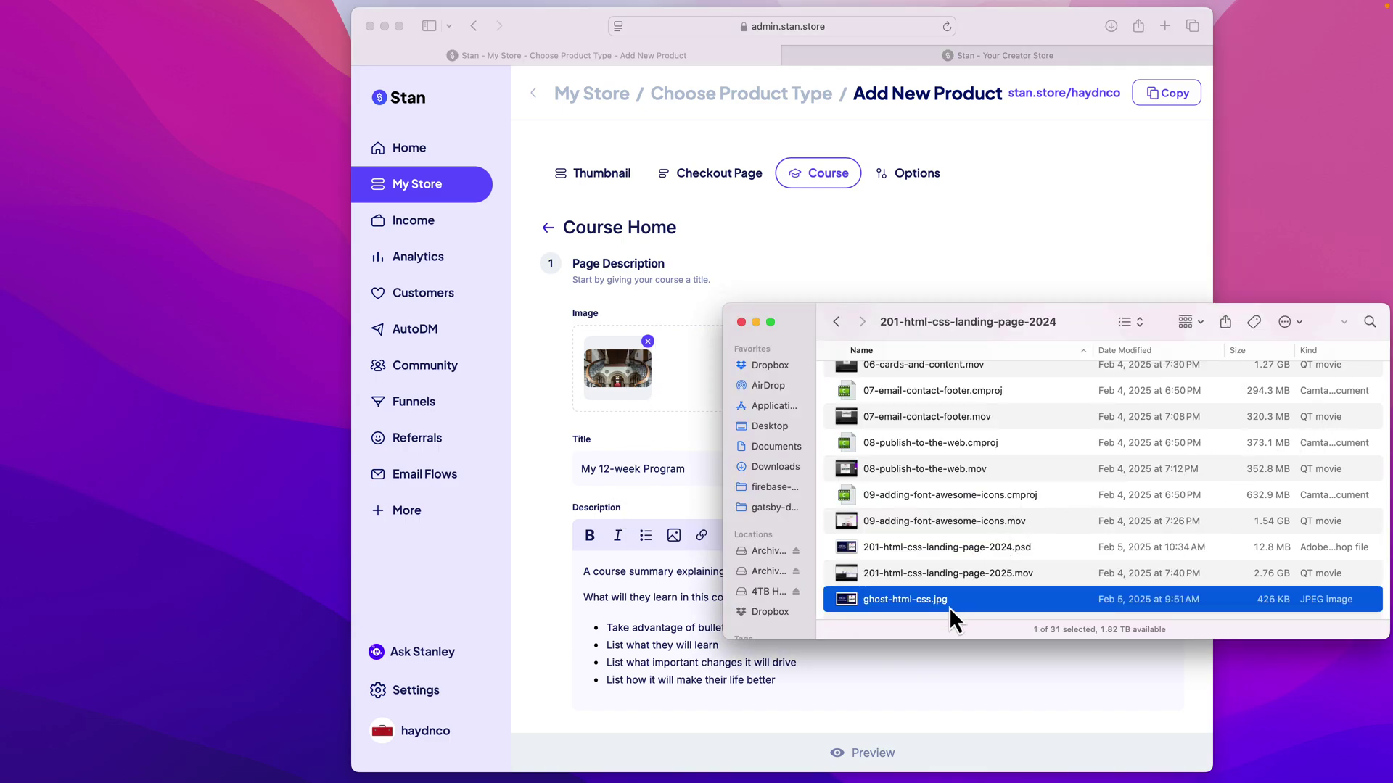
key("space")
key("space")
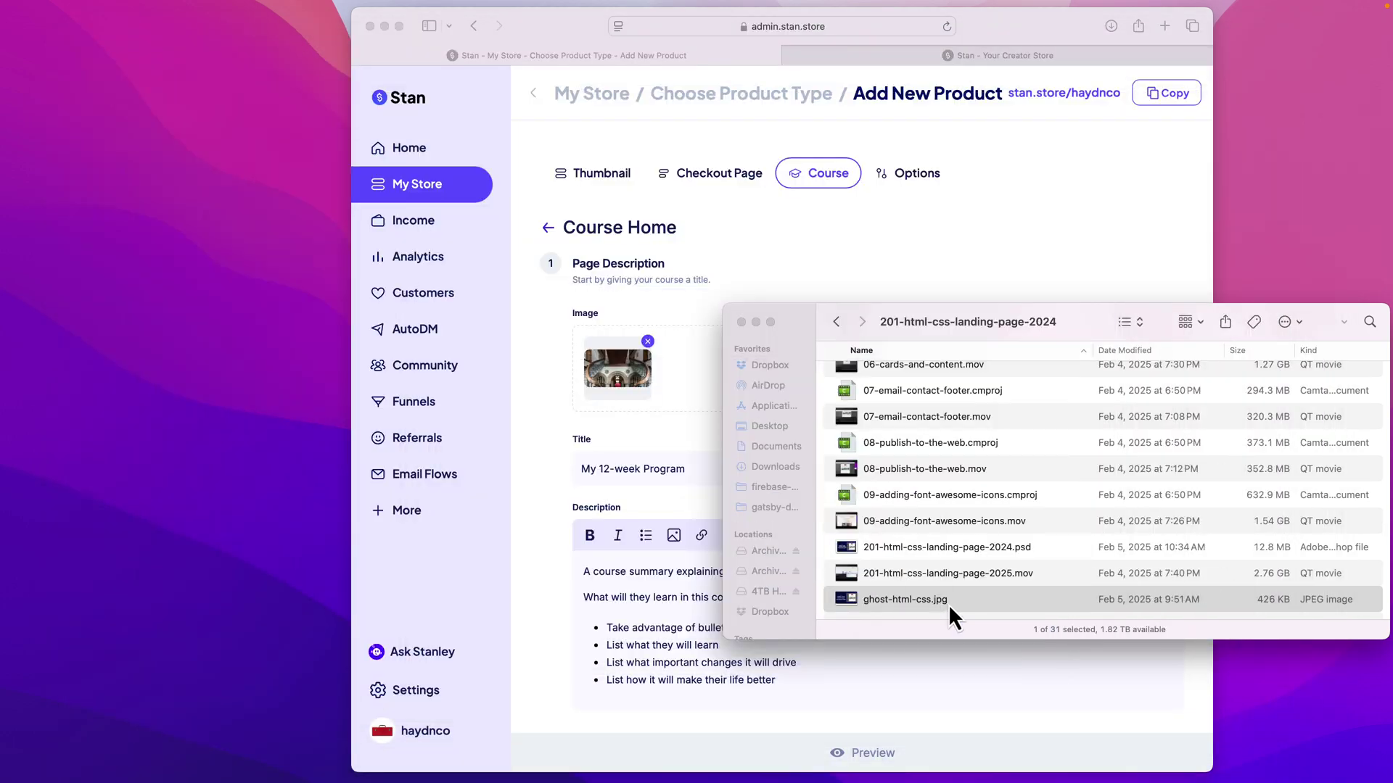
Replace the course home image with a cropped ghost-html-css.jpg and widen the browser window.
left_click(647, 342)
left_click(647, 342)
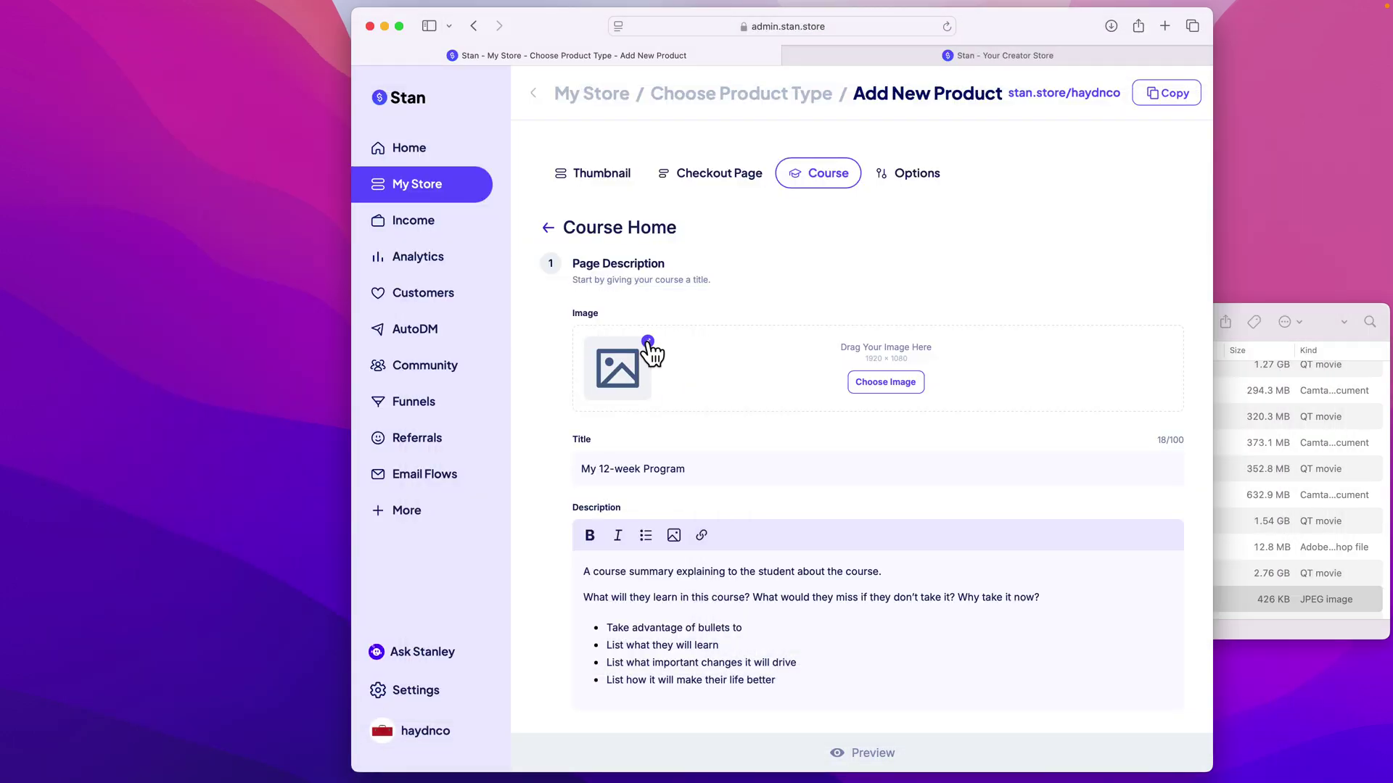
left_click(1291, 544)
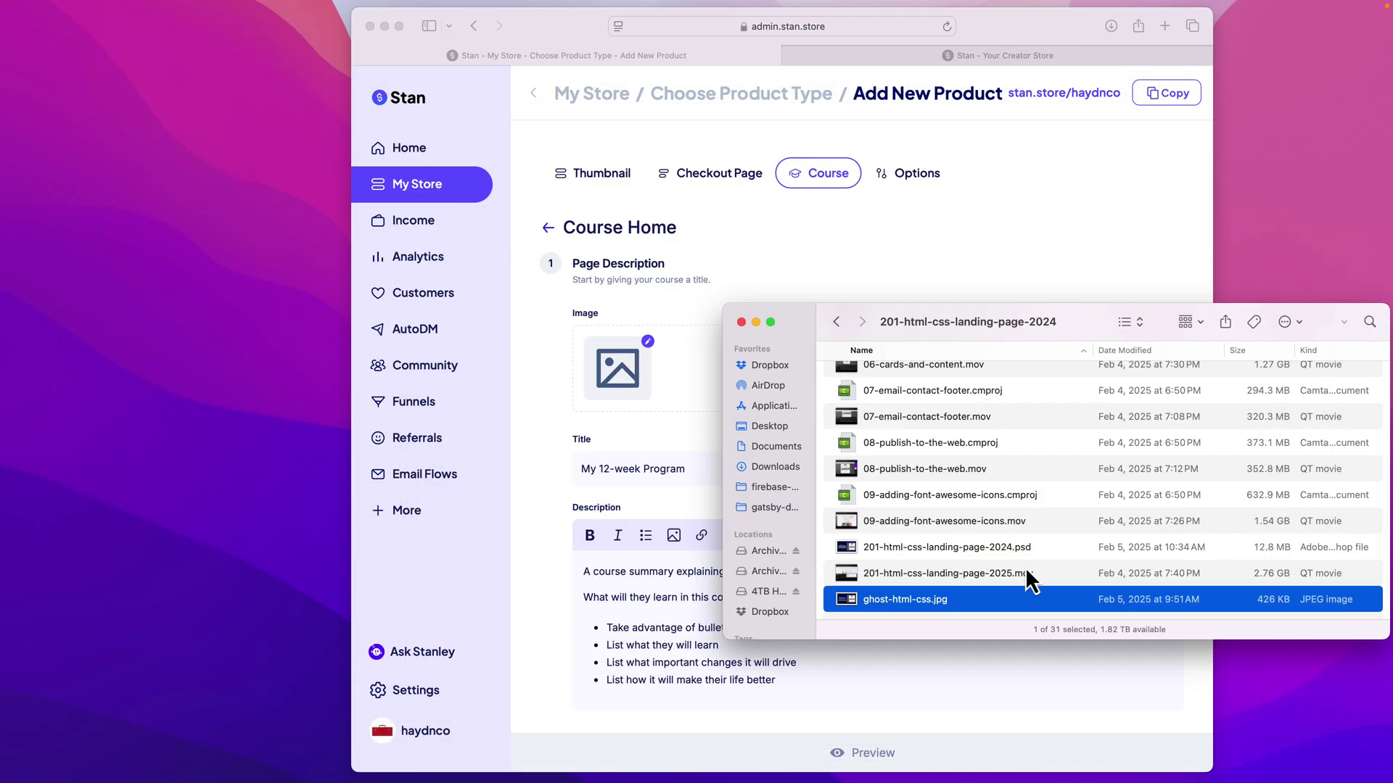
left_click_drag(894, 607, 635, 372)
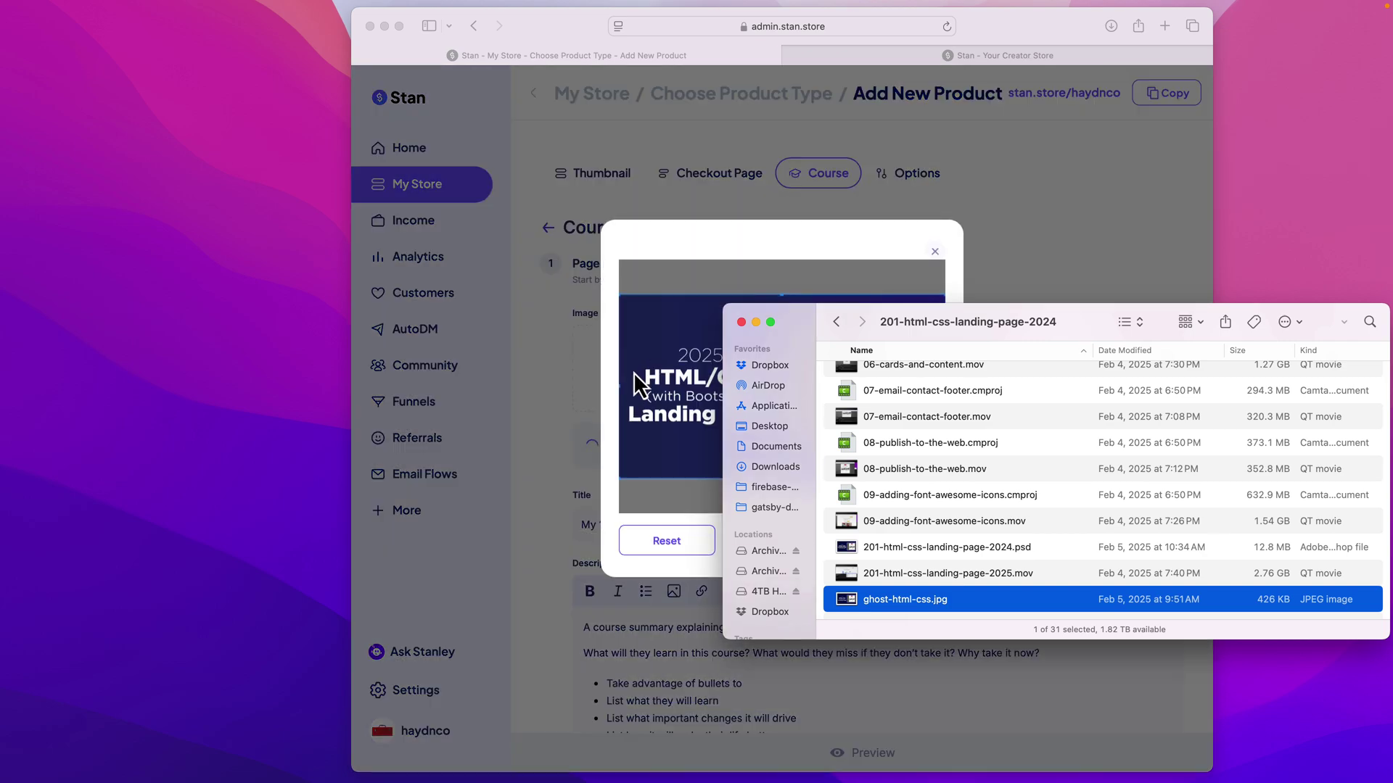
left_click(881, 551)
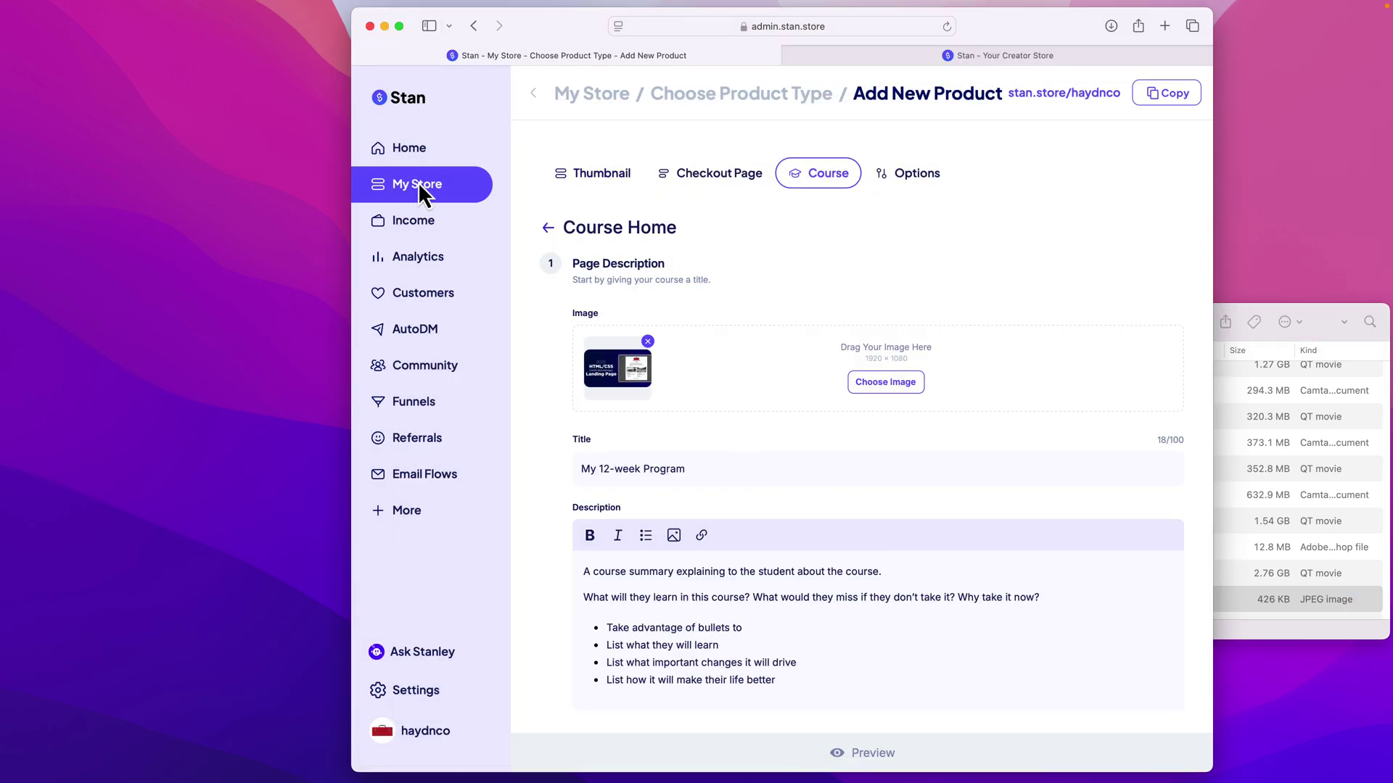
left_click_drag(351, 177, 186, 175)
Replace the thumbnail with ghost-html-css.jpg, cropped at the left edge, then open Checkout Page settings.
left_click(444, 180)
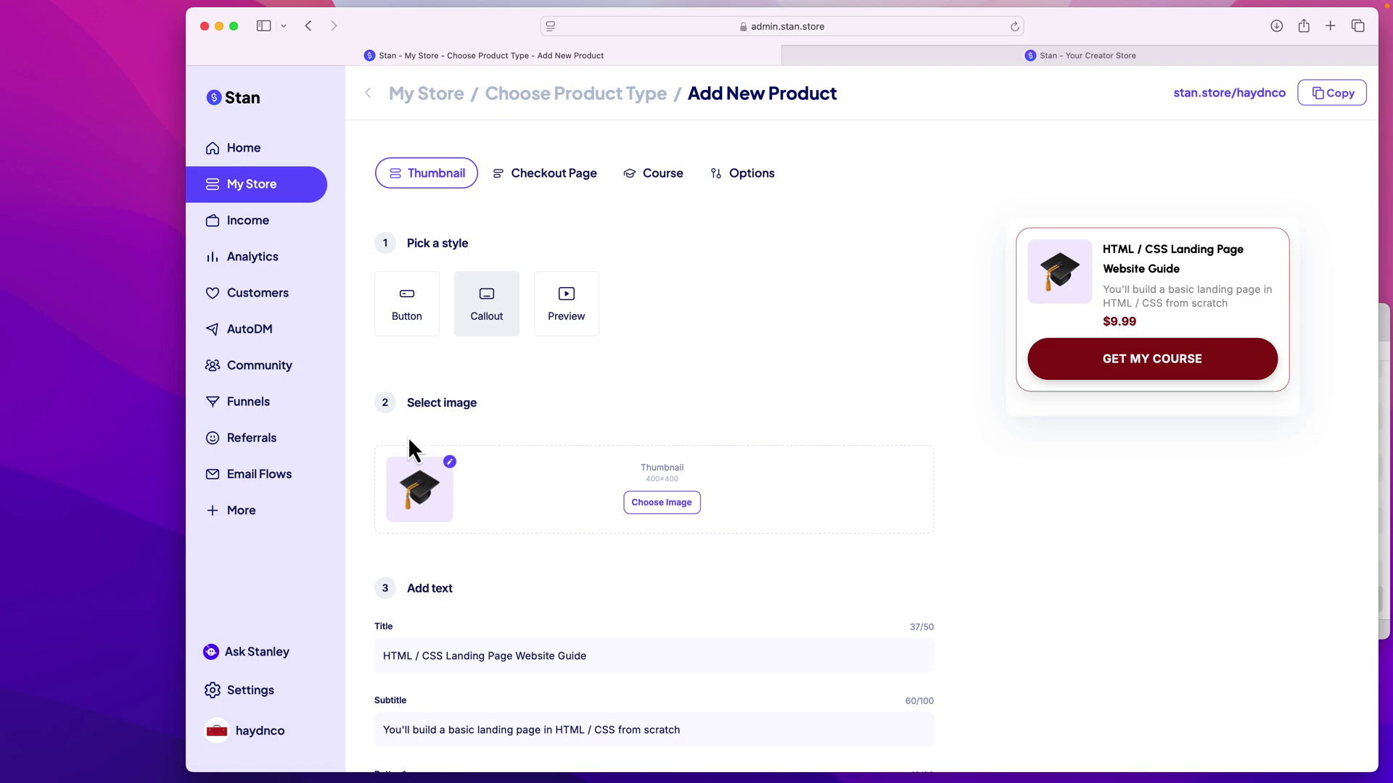
left_click(648, 502)
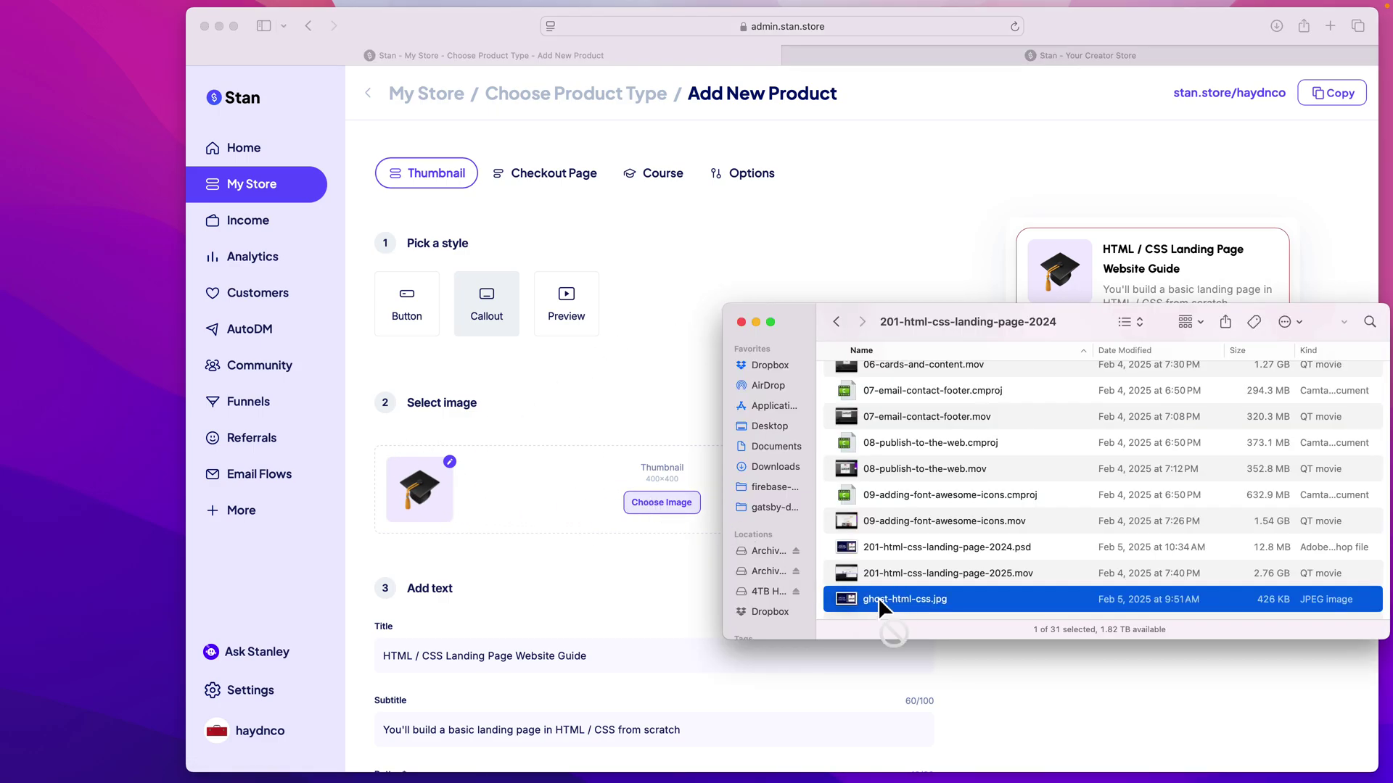
left_click_drag(878, 597, 596, 491)
left_click(653, 429)
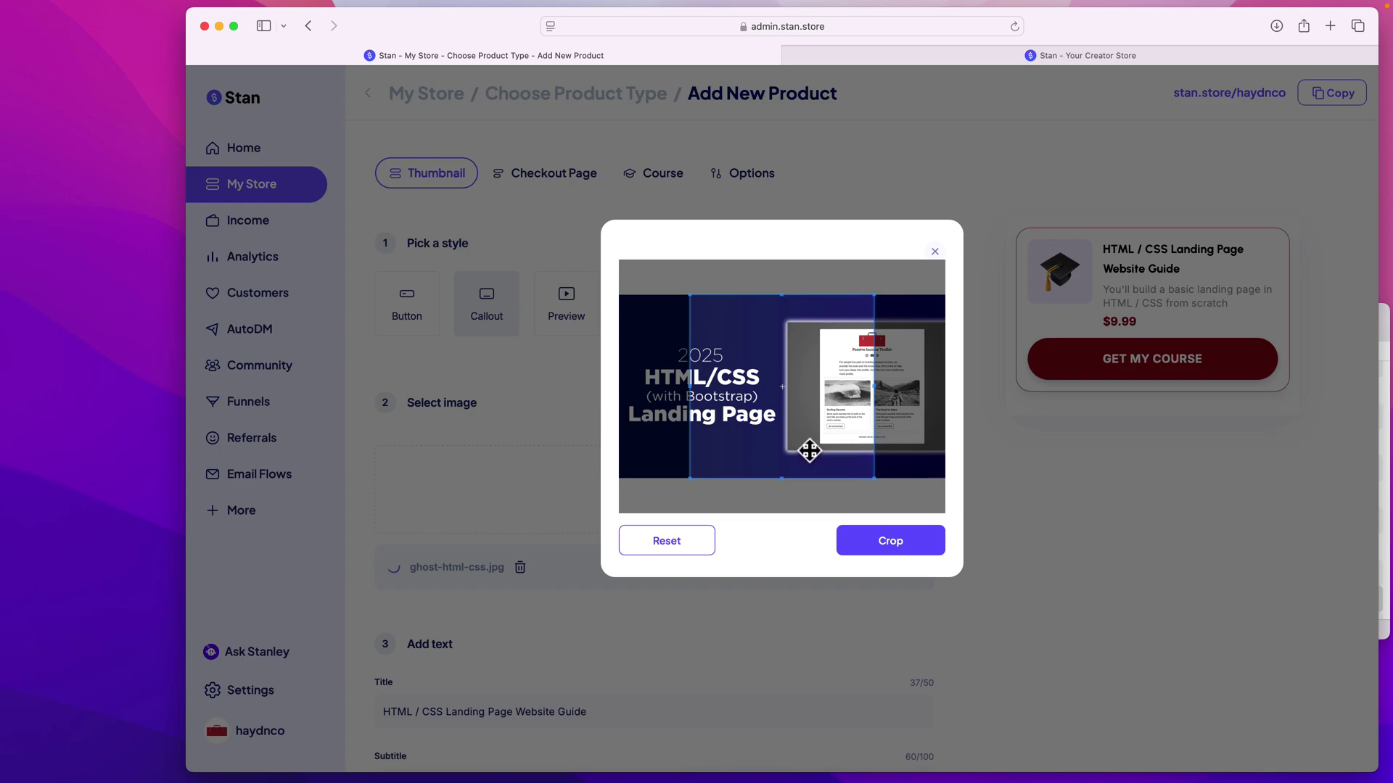
left_click_drag(810, 451, 727, 450)
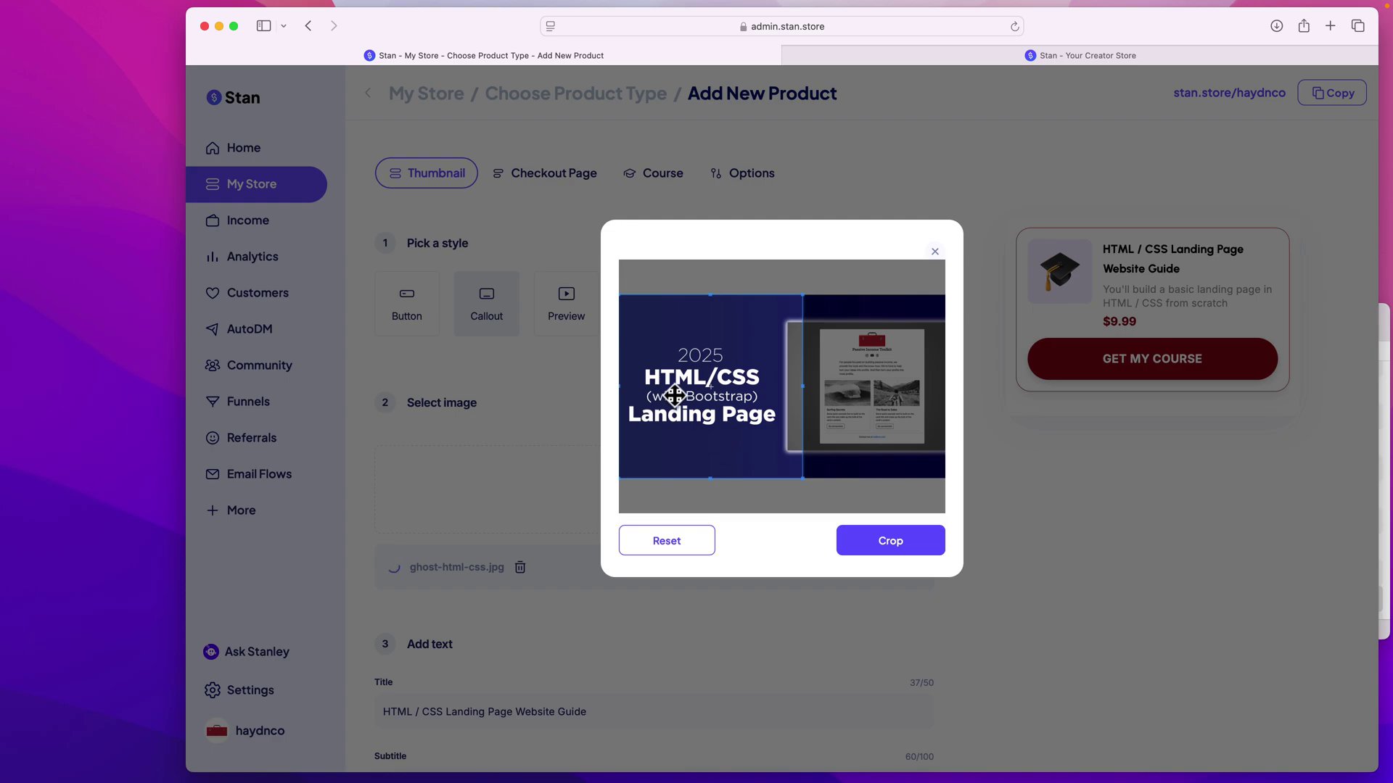
left_click(874, 551)
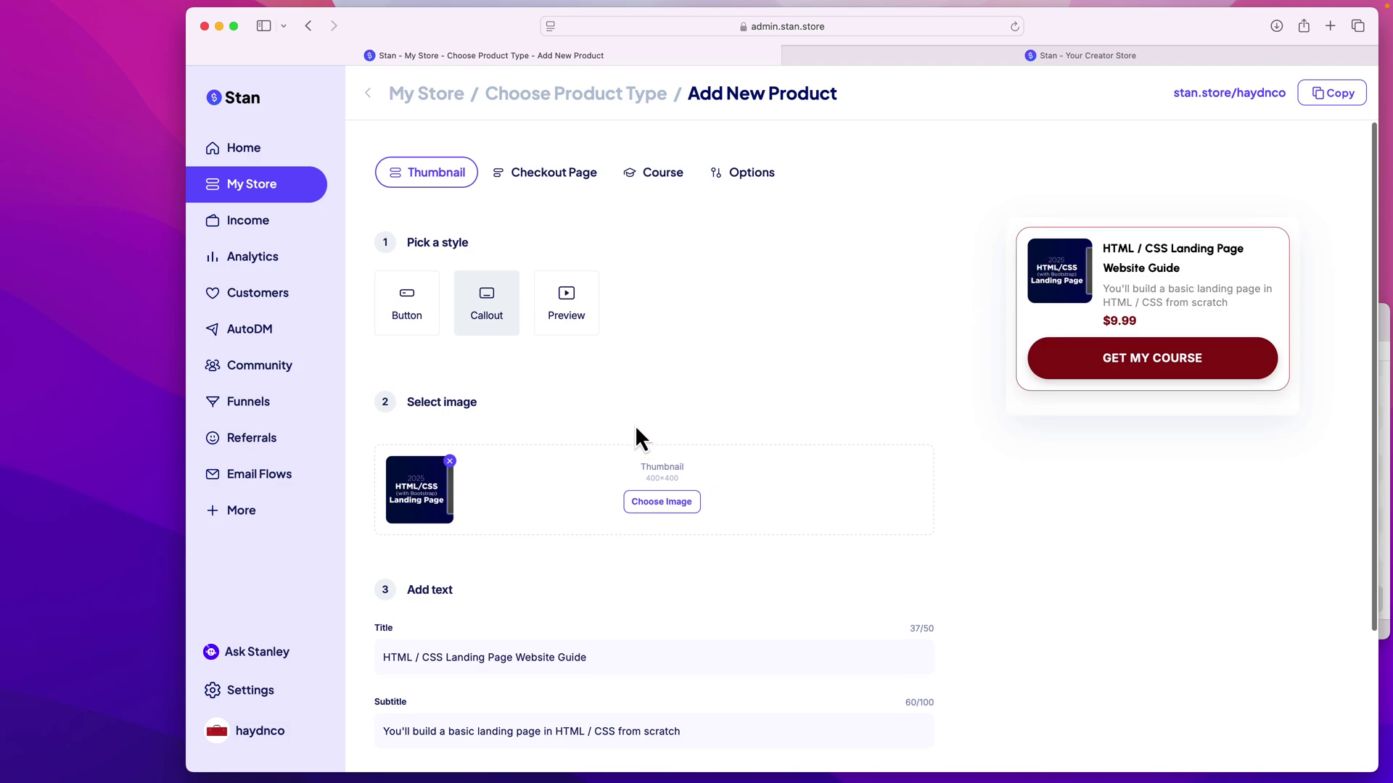
left_click(521, 178)
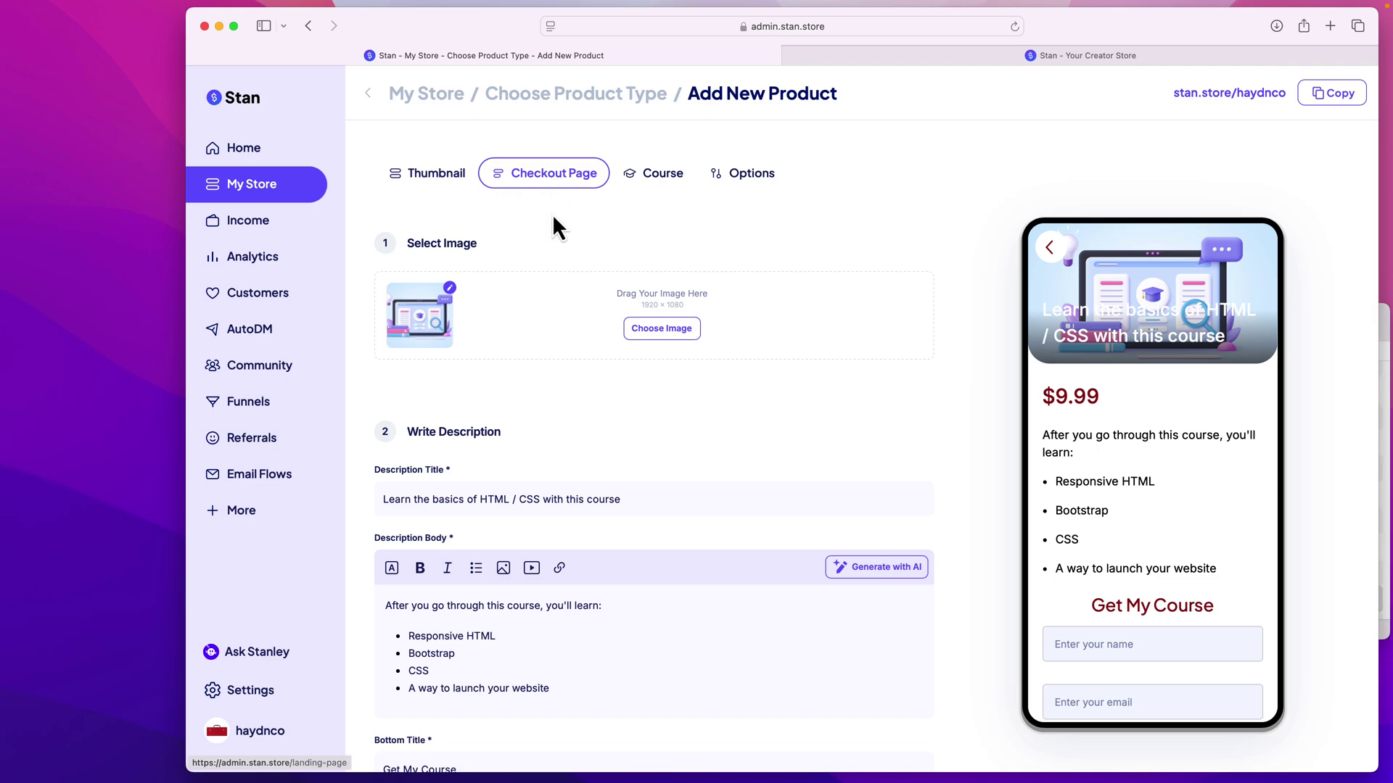
Drag ghost-html-css.jpg from Finder in as the checkout header image and crop it.
left_click(658, 332)
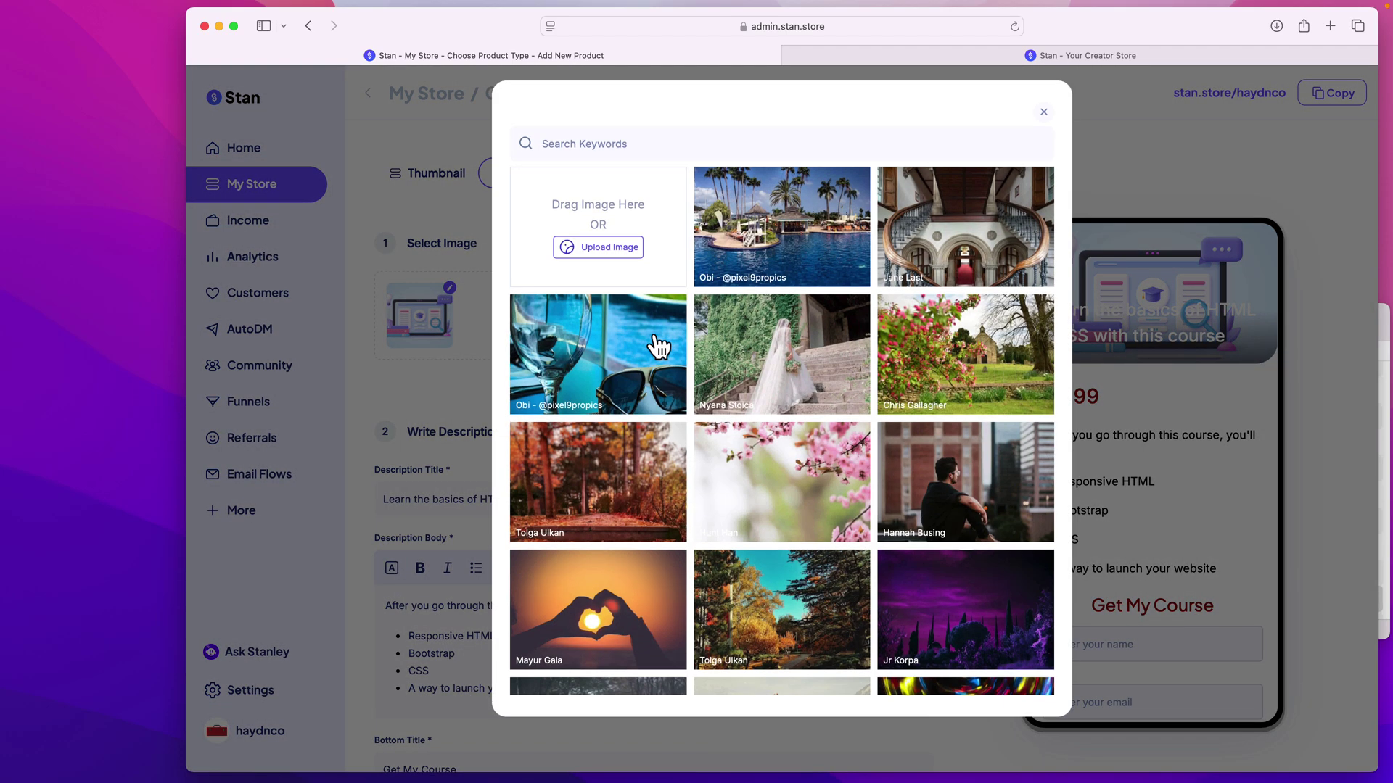
left_click(587, 251)
key("Escape")
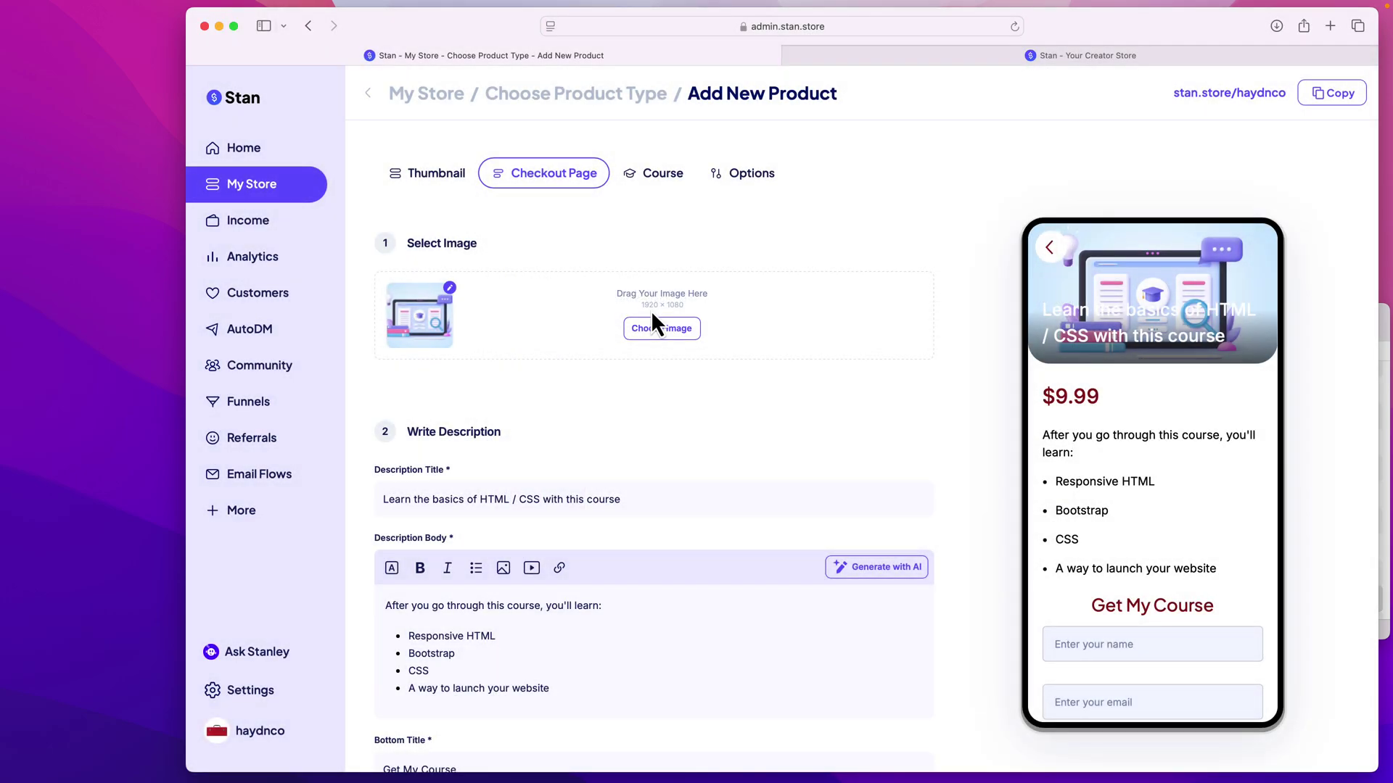
key("super+Tab")
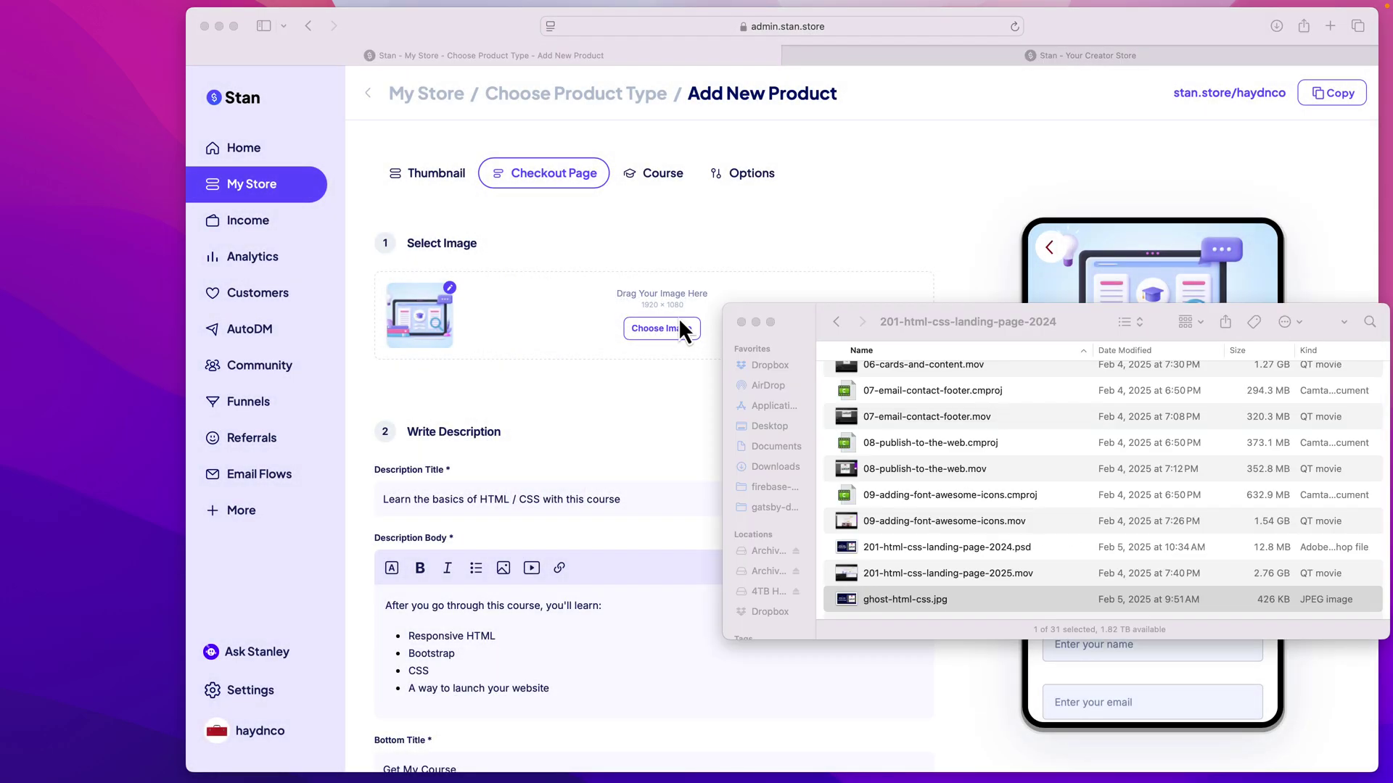
scroll(902, 398, "down", 2)
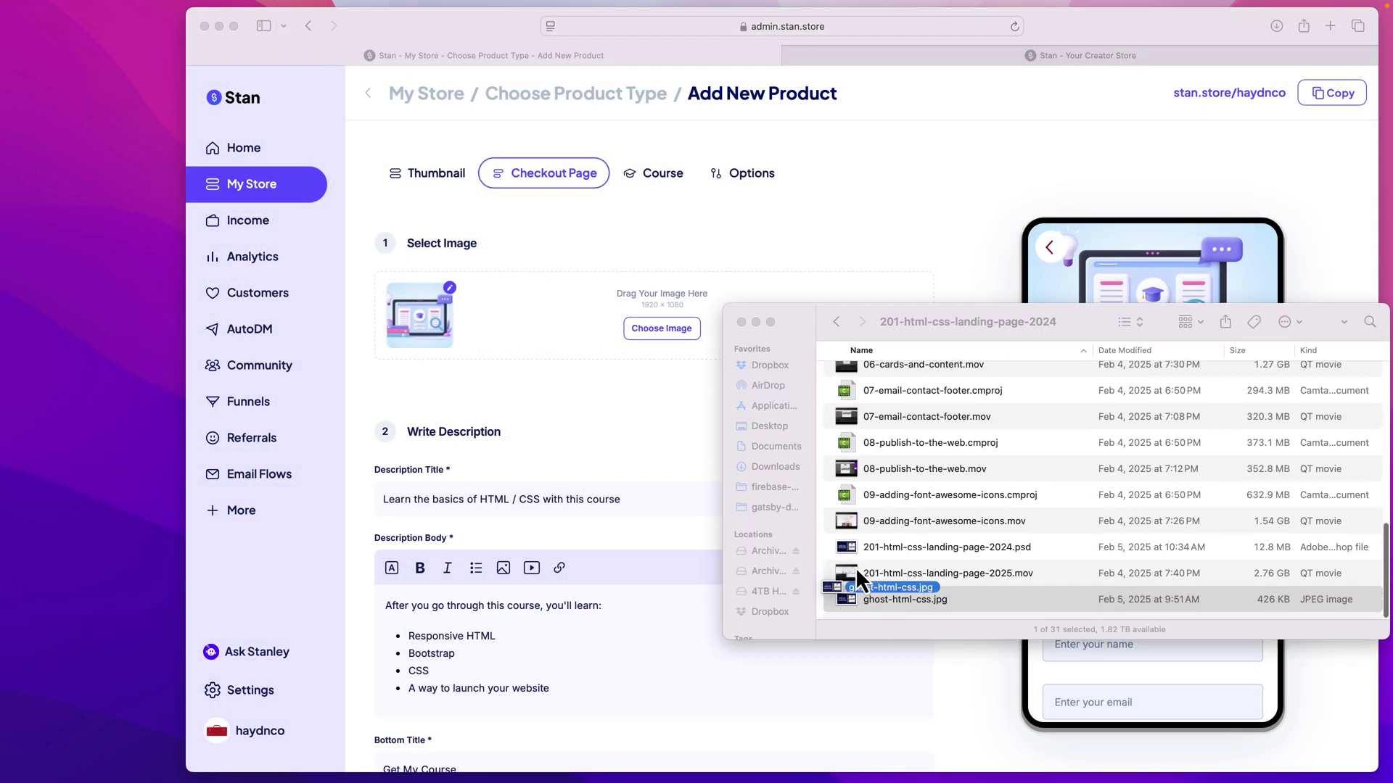
left_click_drag(855, 567, 585, 313)
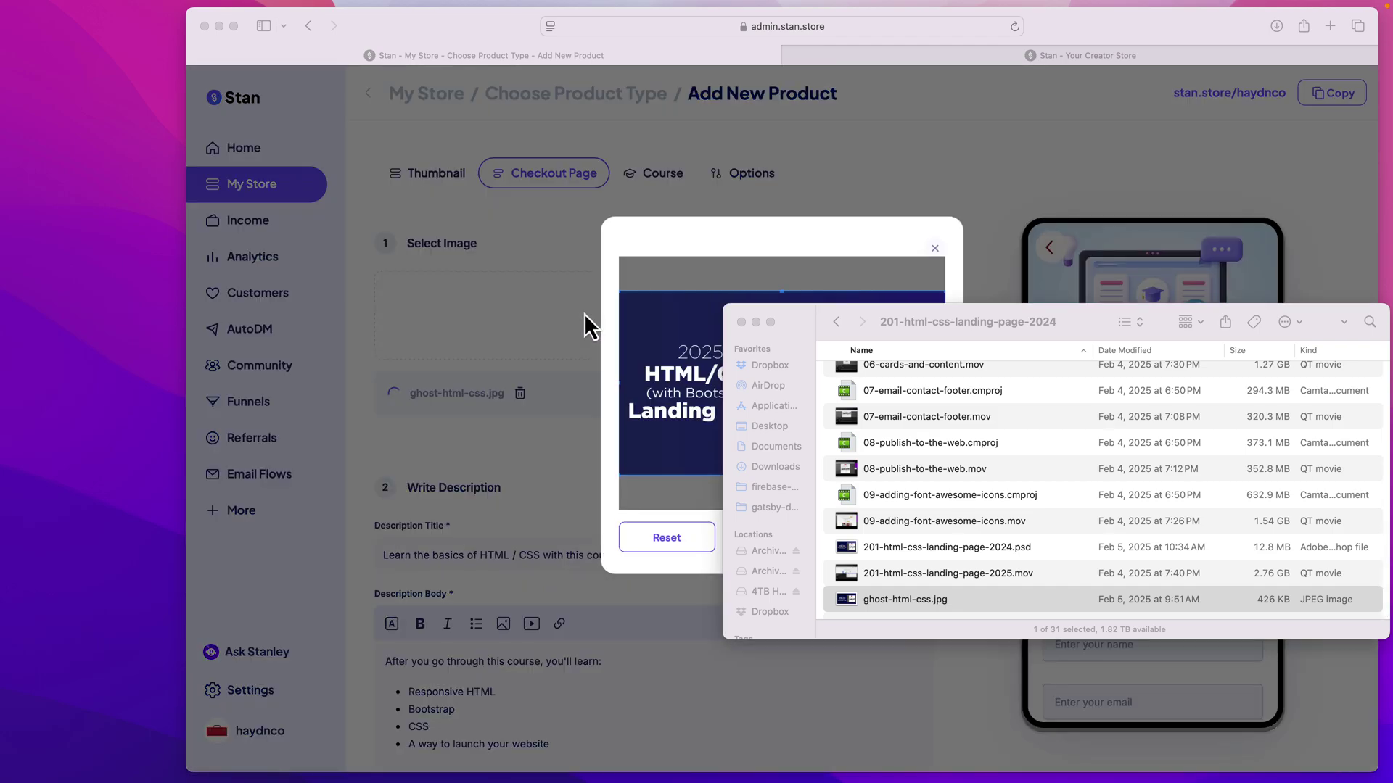
left_click(638, 337)
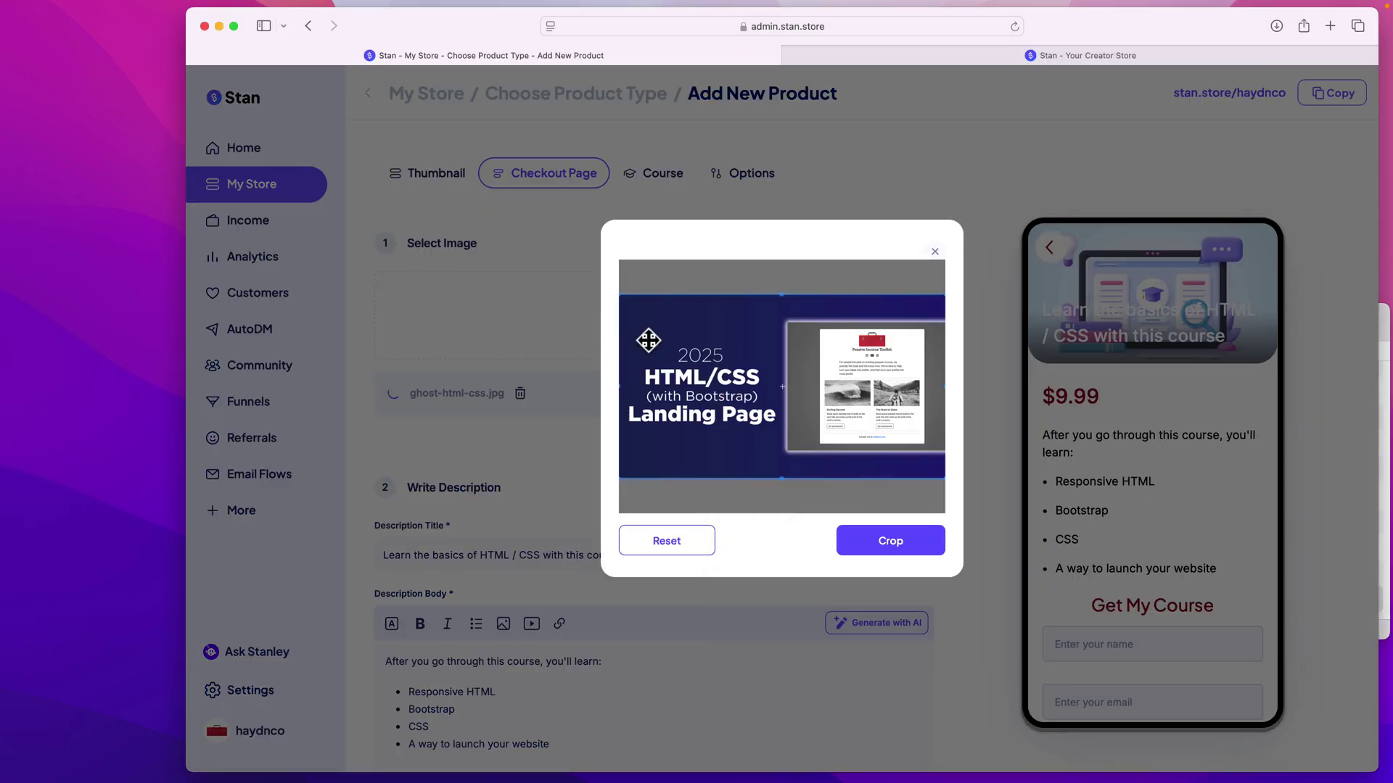
left_click(861, 553)
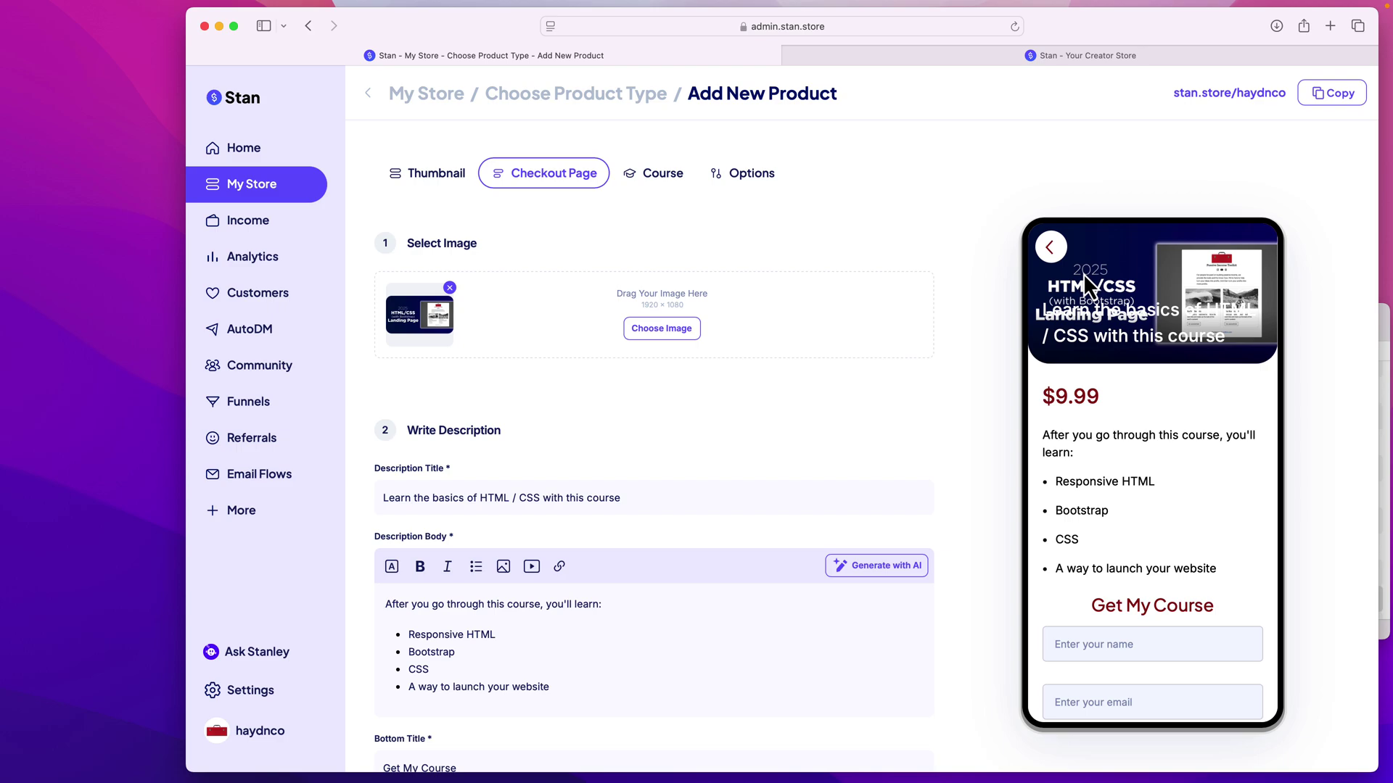
left_click_drag(1043, 300, 1216, 333)
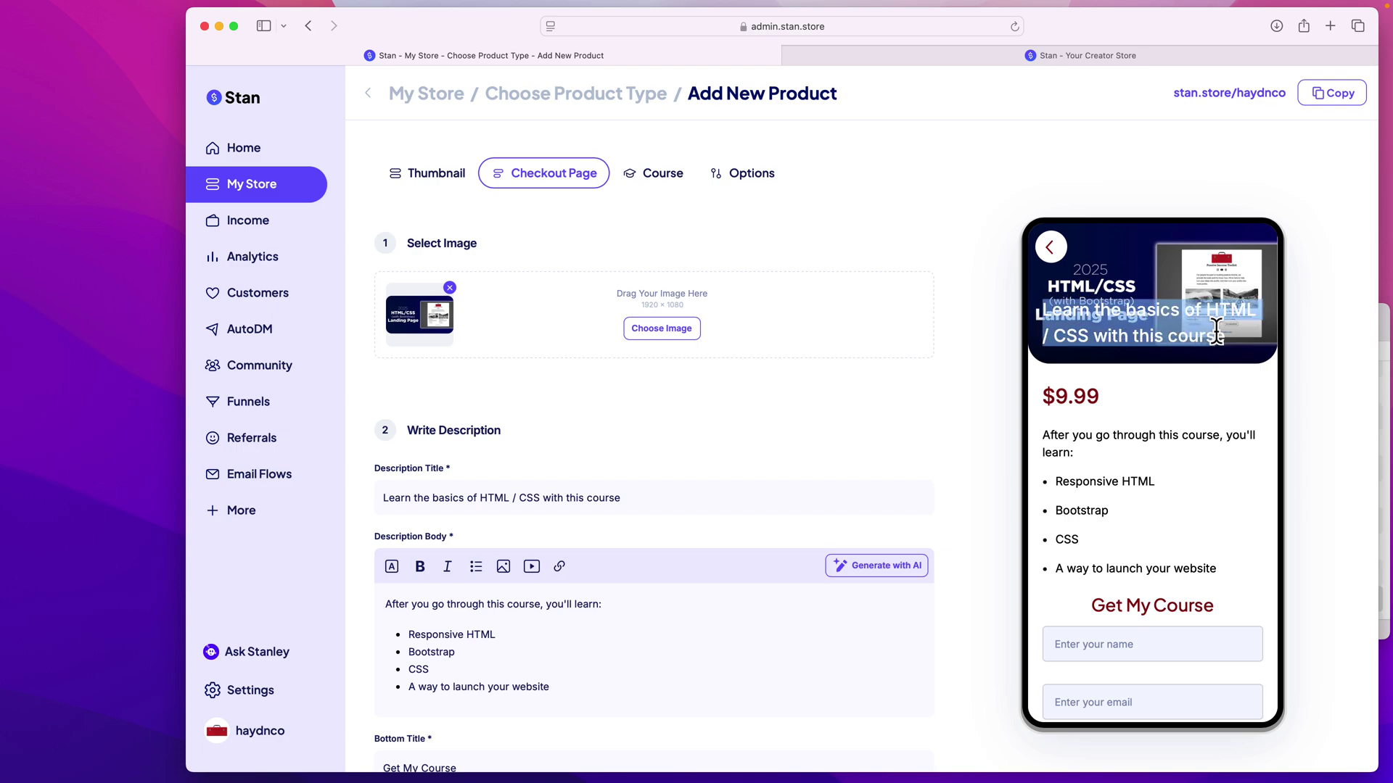
Clear the highlighted preview text and insert a blank line above the description body.
left_click(728, 427)
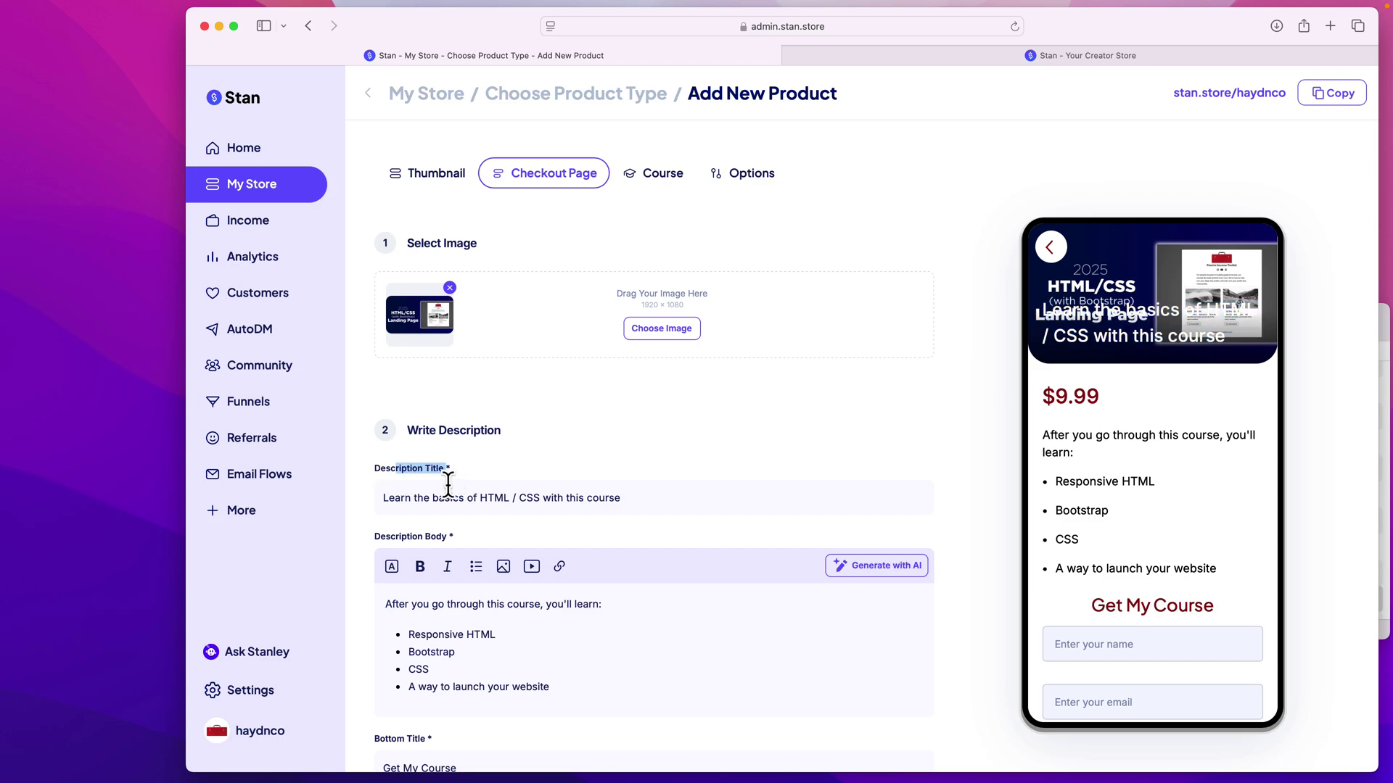
left_click(387, 604)
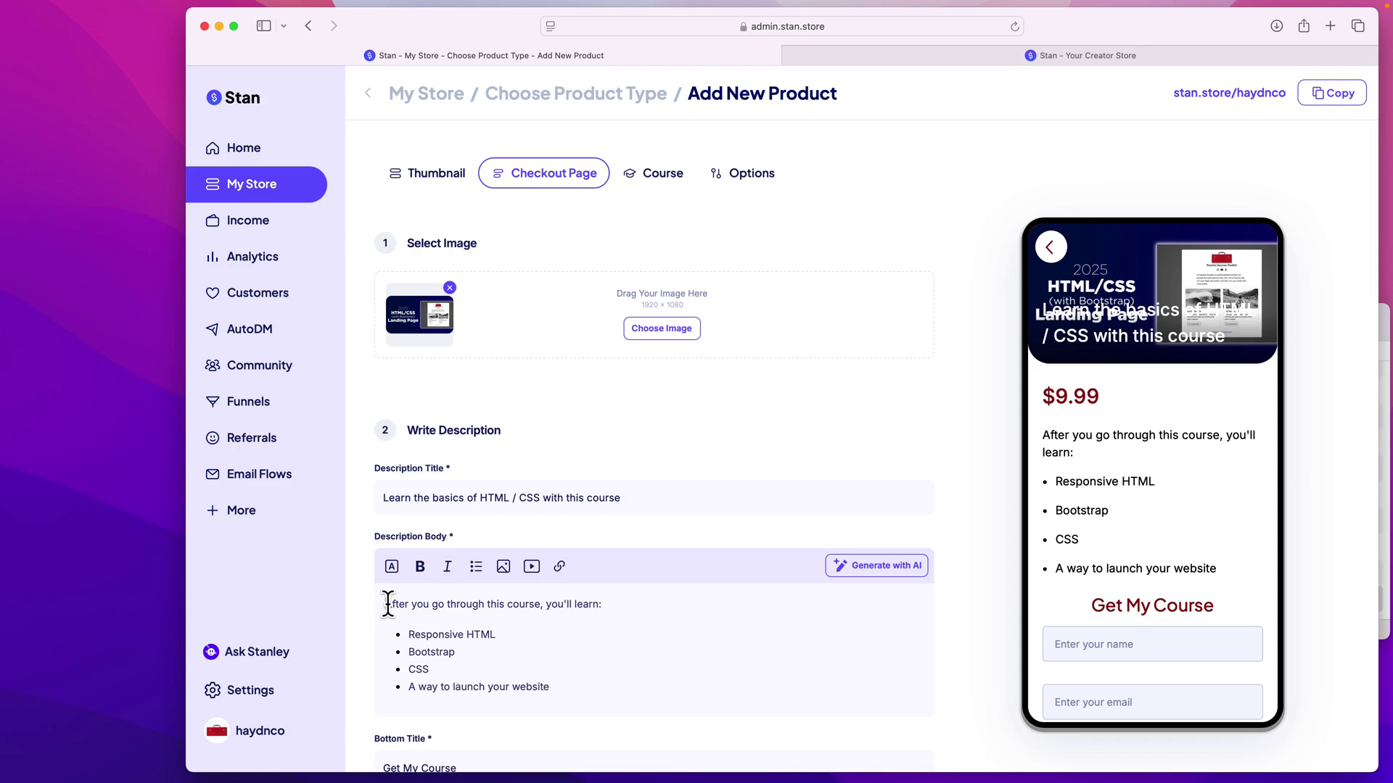
key("Return")
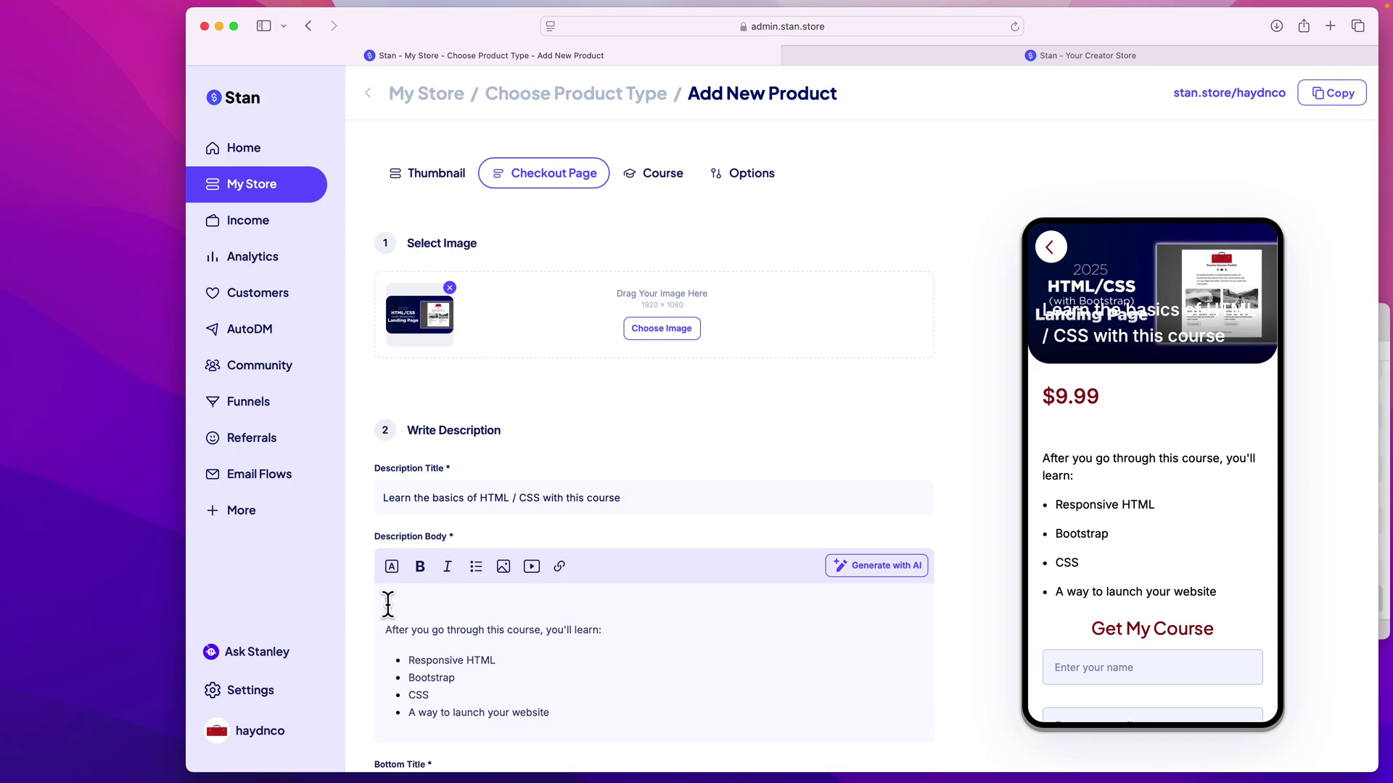
Try the video embed's Upload Your Own, cancel it, and select 00-intro-v1.mov in Finder.
left_click(532, 567)
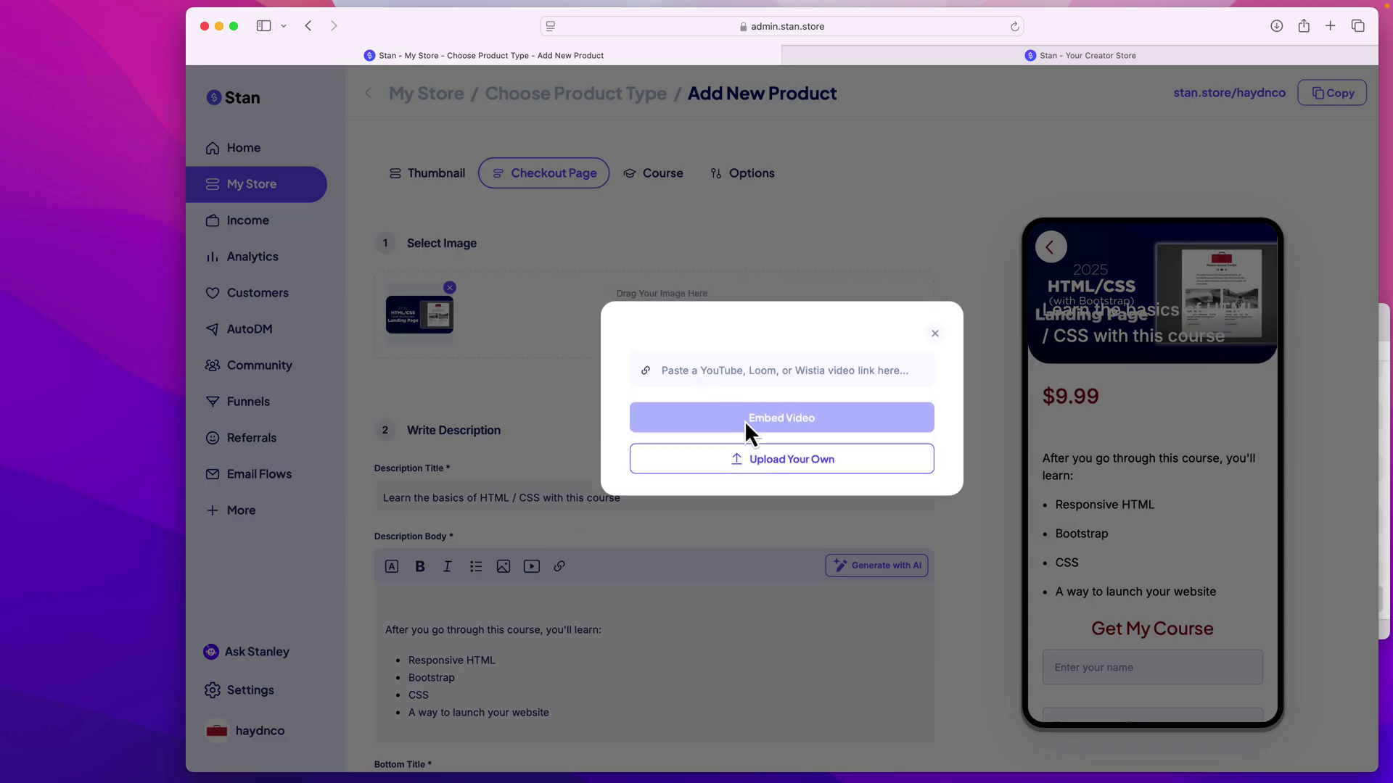
left_click(747, 459)
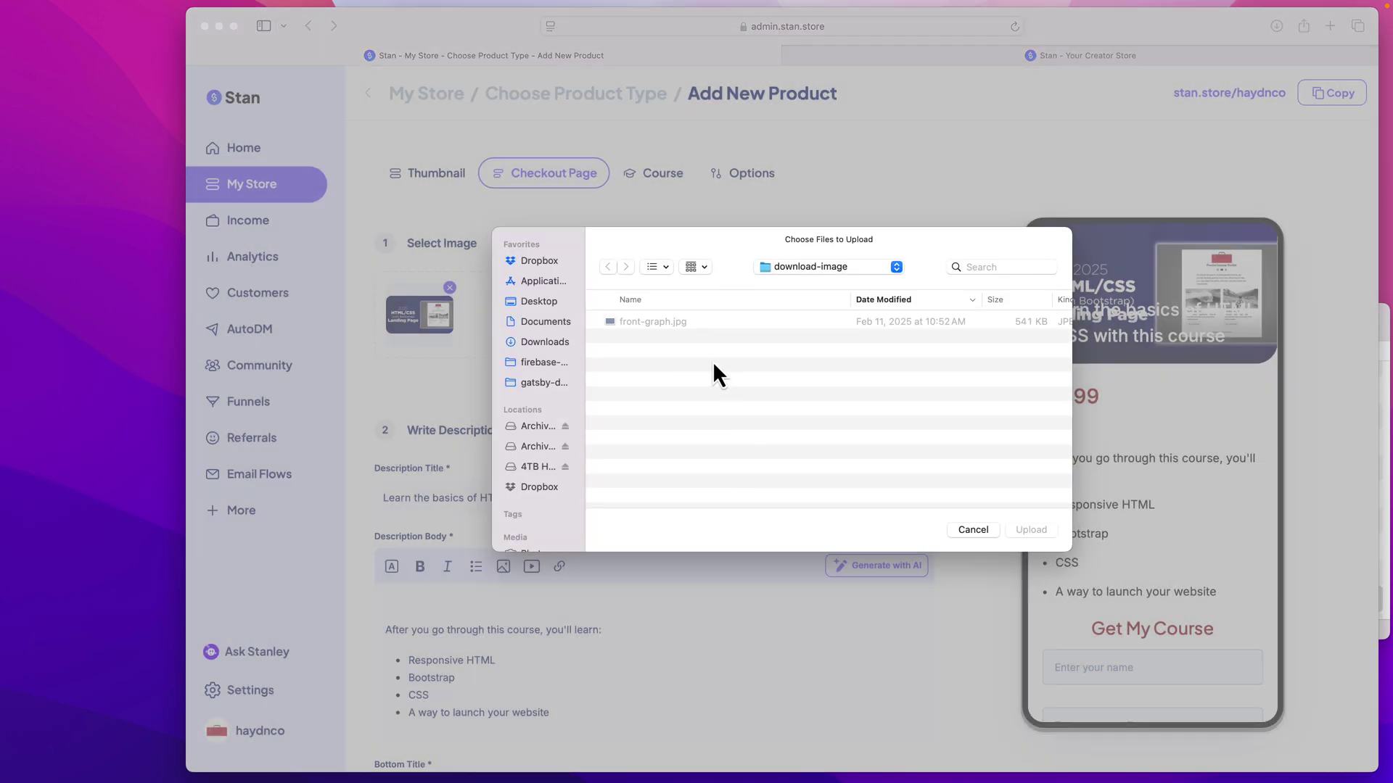
key("super+shift+d")
key("Escape")
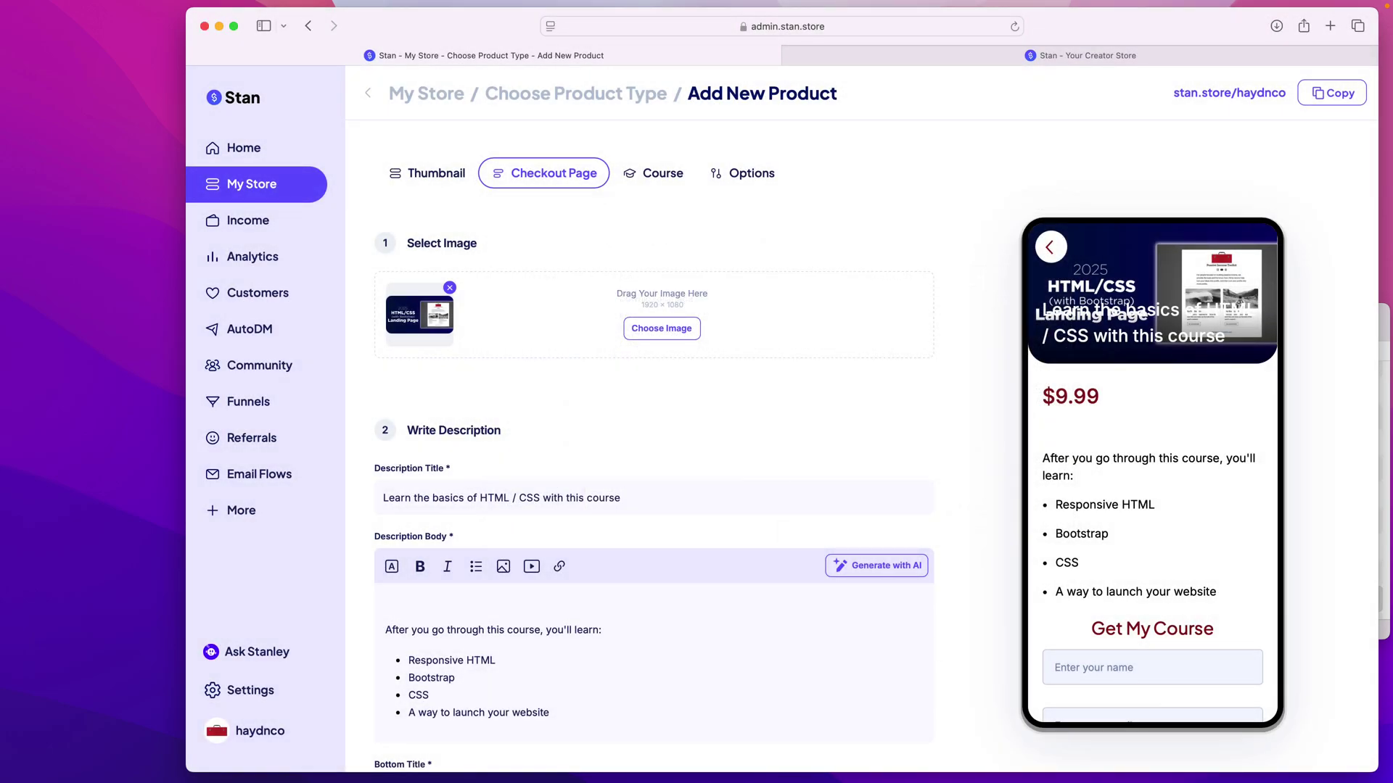
key("super+Tab")
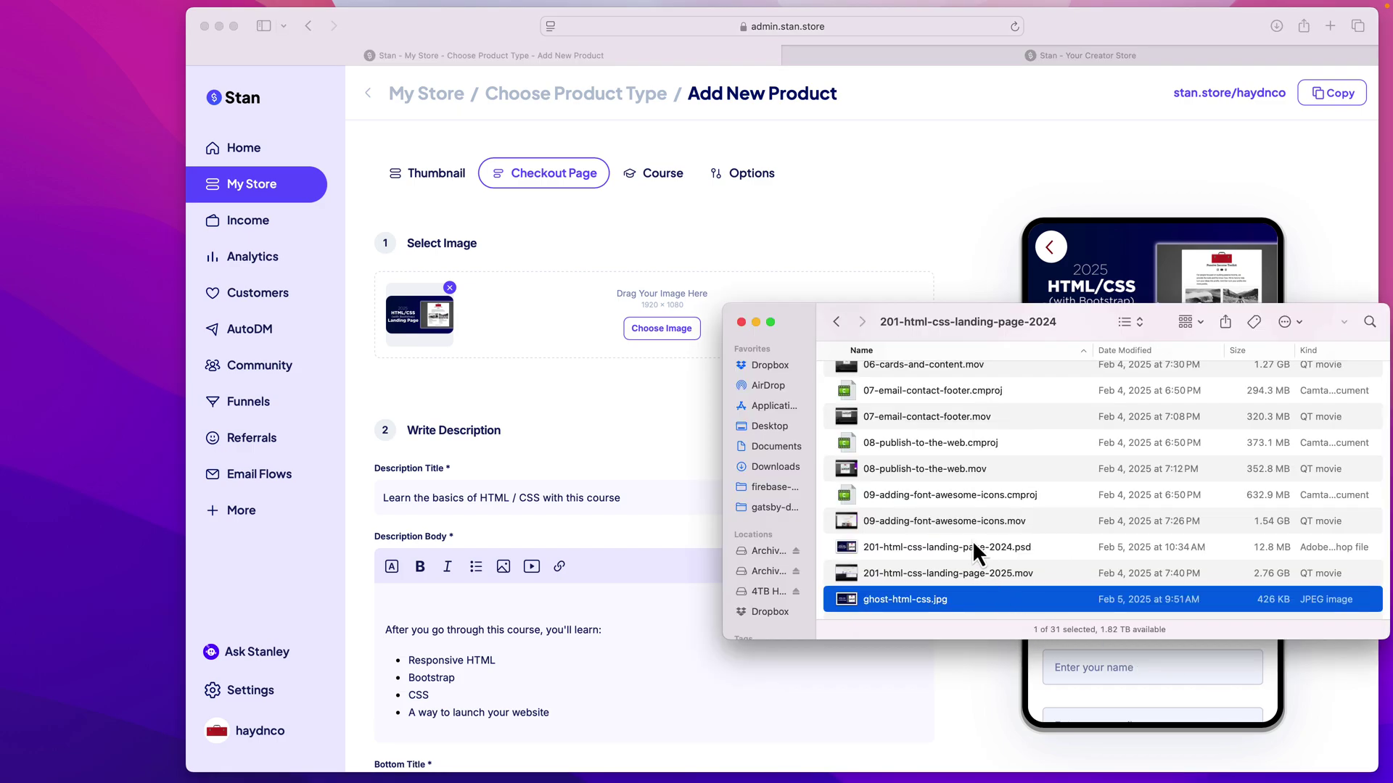
scroll(974, 546, "up", 10)
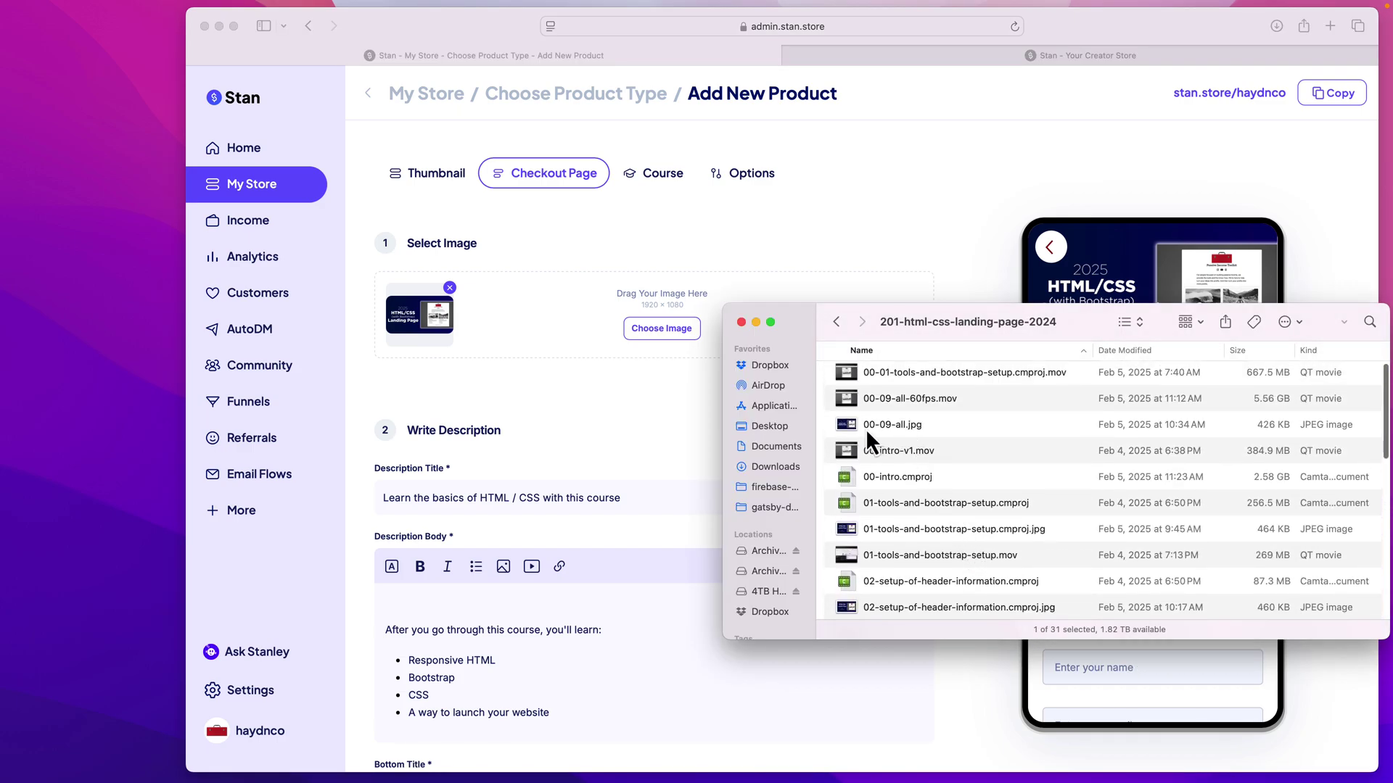
left_click(873, 455)
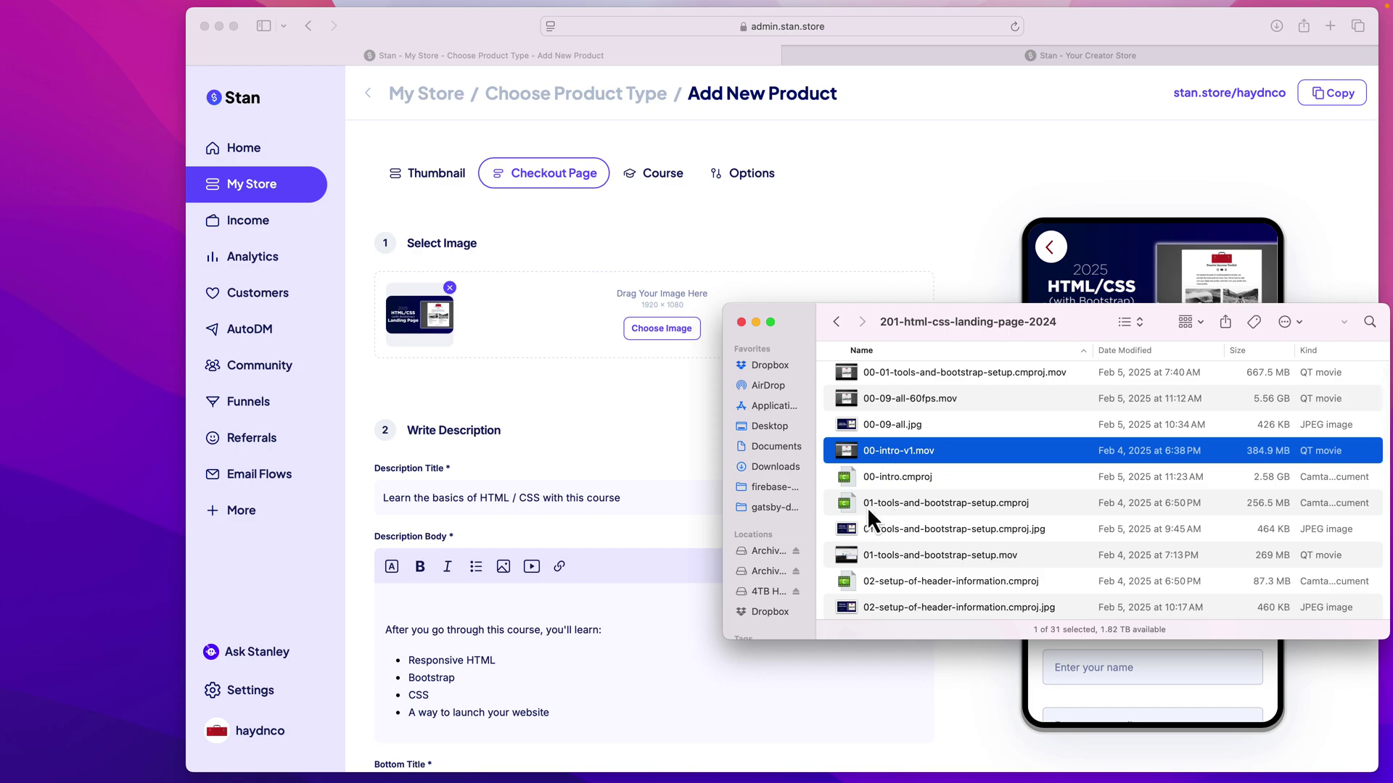
left_click(622, 483)
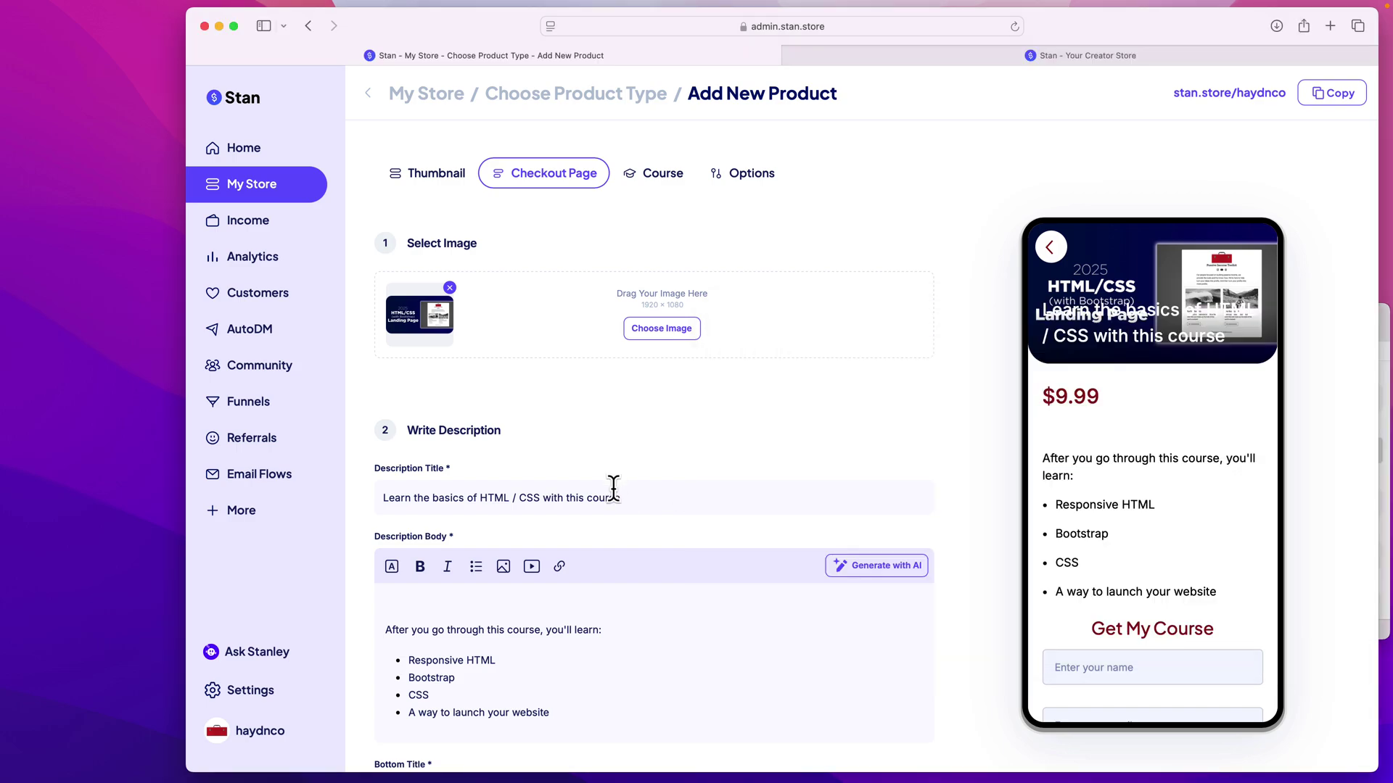
Try dragging 00-intro-v1.mov from Finder into the video embed box.
left_click(533, 566)
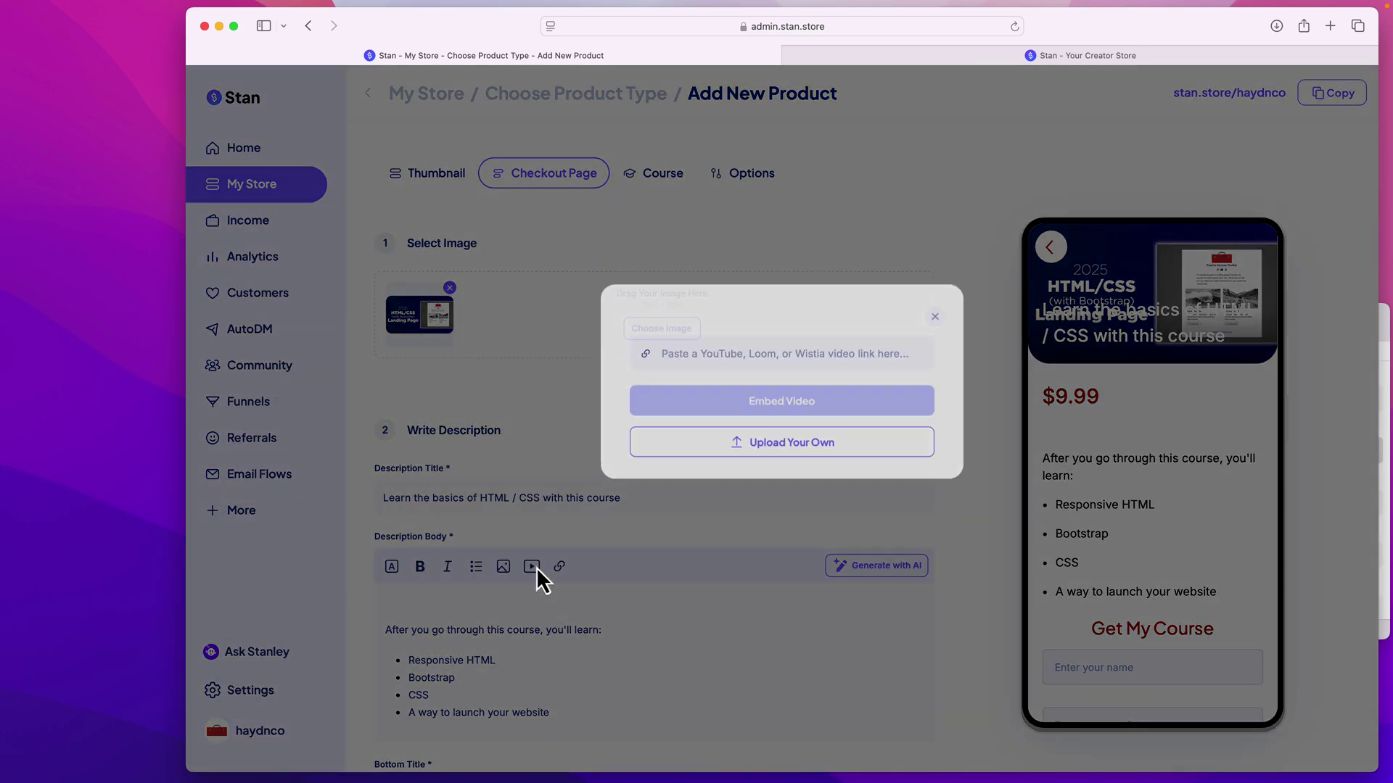
left_click(1385, 574)
left_click_drag(886, 447, 698, 452)
left_click(698, 453)
Upload 00-intro-v1.mov from Archive Hard Drive's 201-html-css-landing-page-2024 folder as the checkout video.
left_click(762, 465)
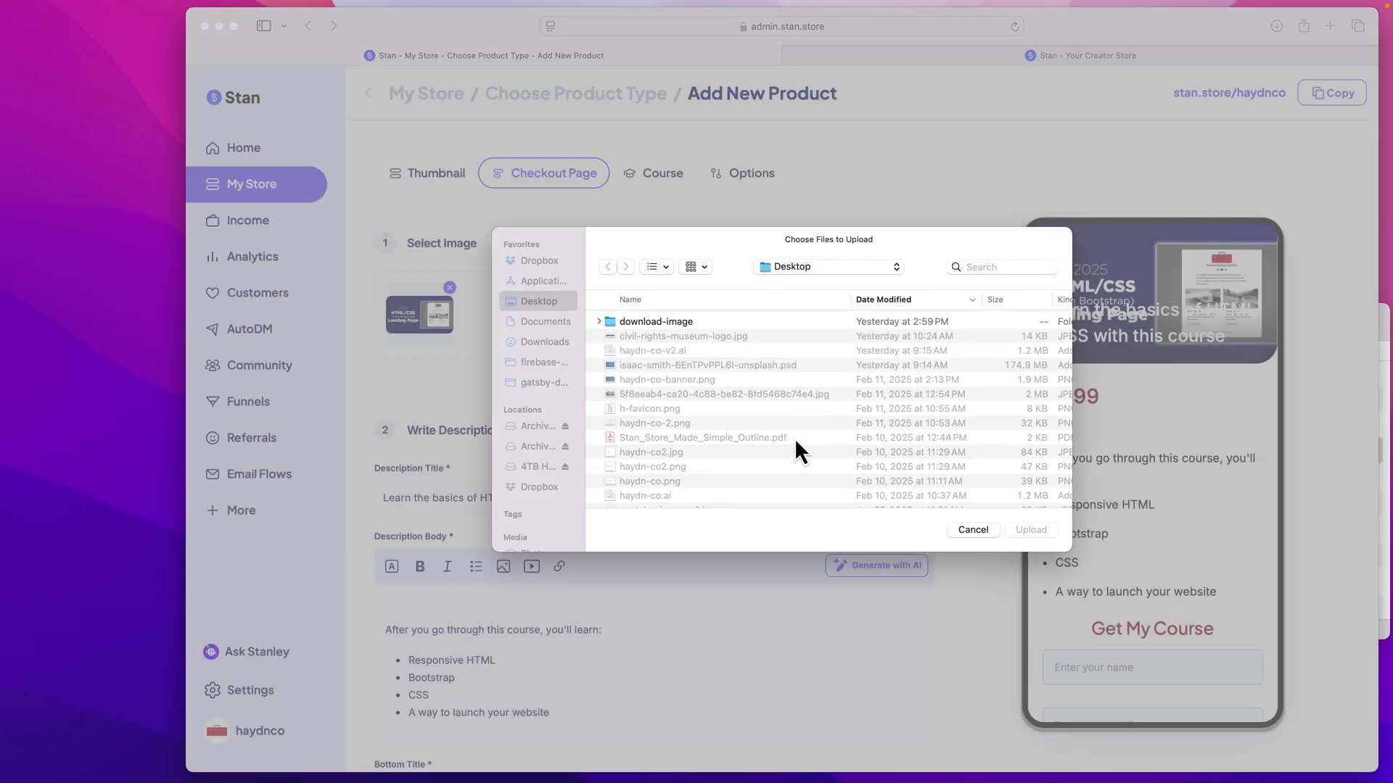
left_click(520, 448)
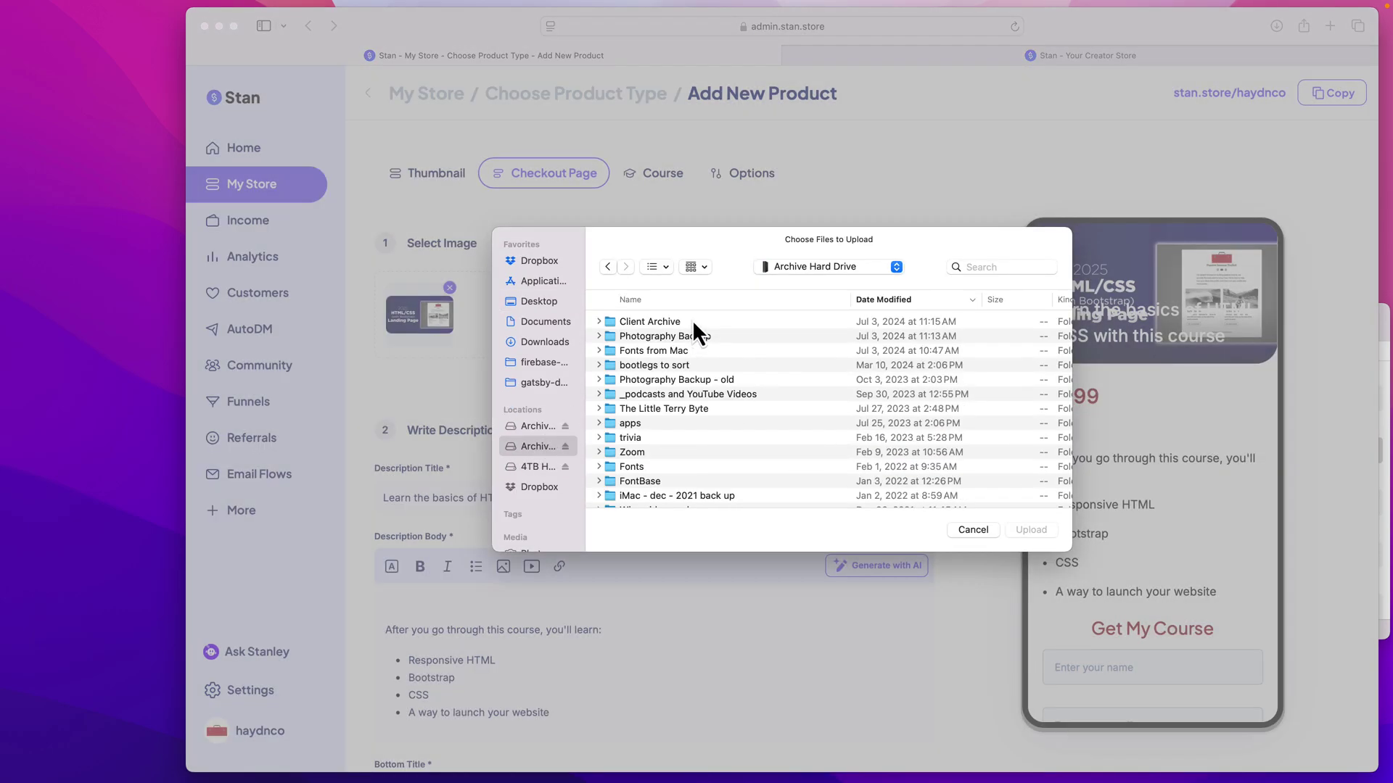
left_click(810, 303)
double_click(628, 323)
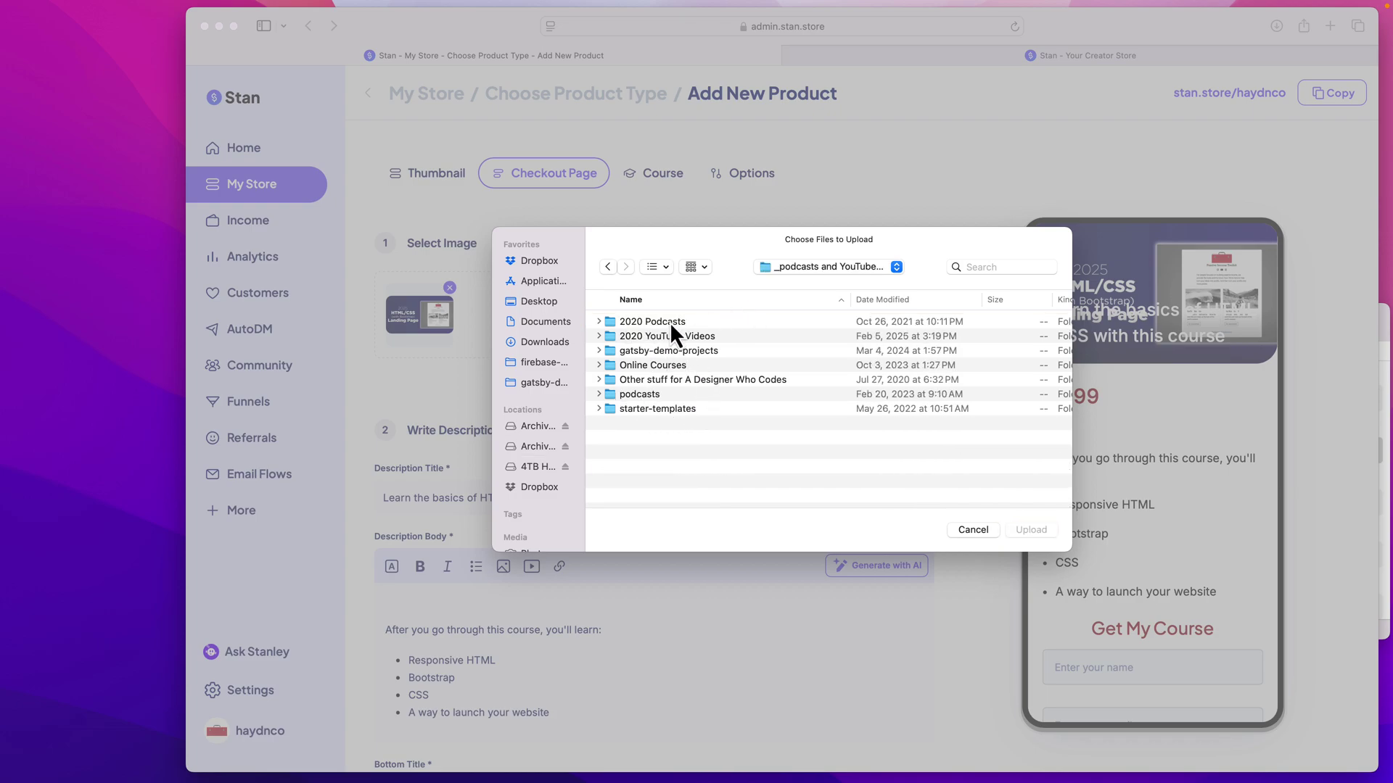
double_click(666, 337)
scroll(704, 398, "down", 10)
scroll(877, 410, "down", 15)
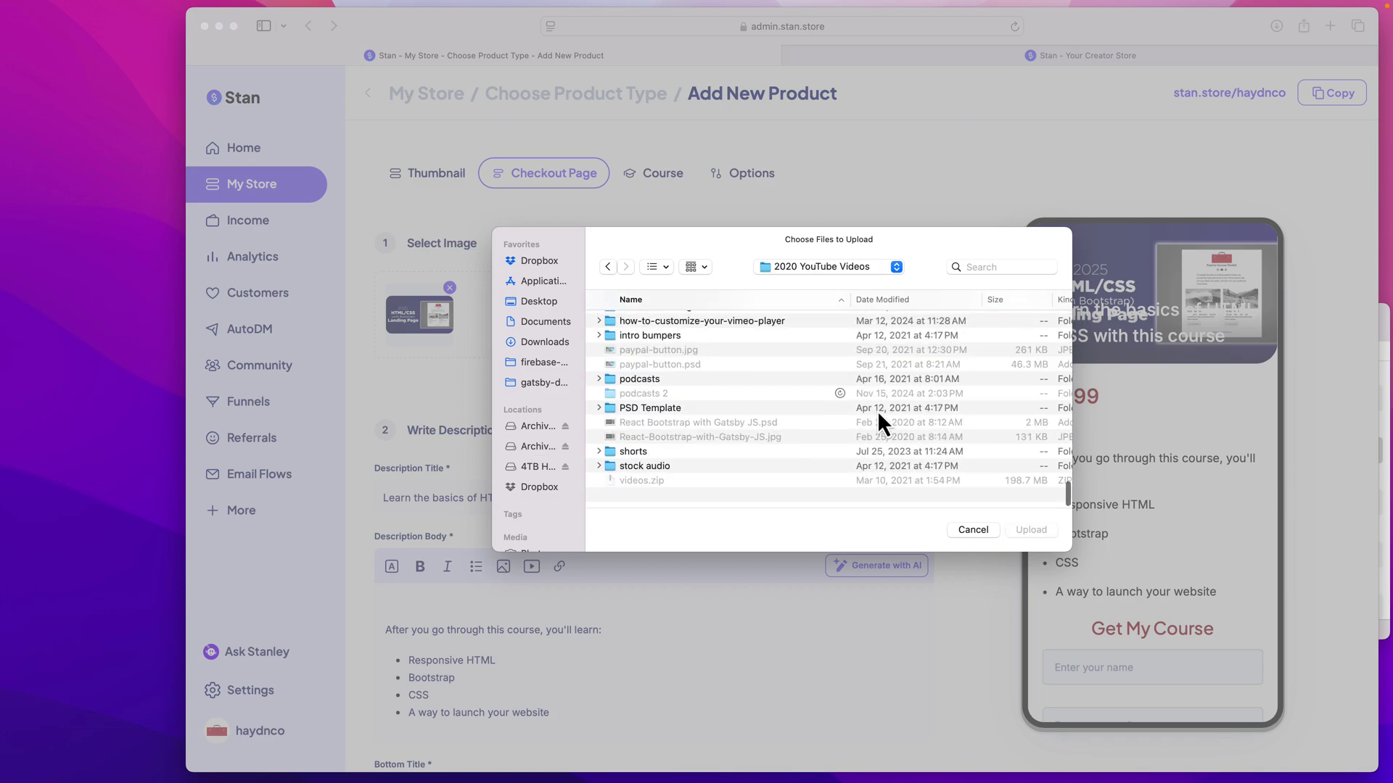
scroll(802, 412, "up", 10)
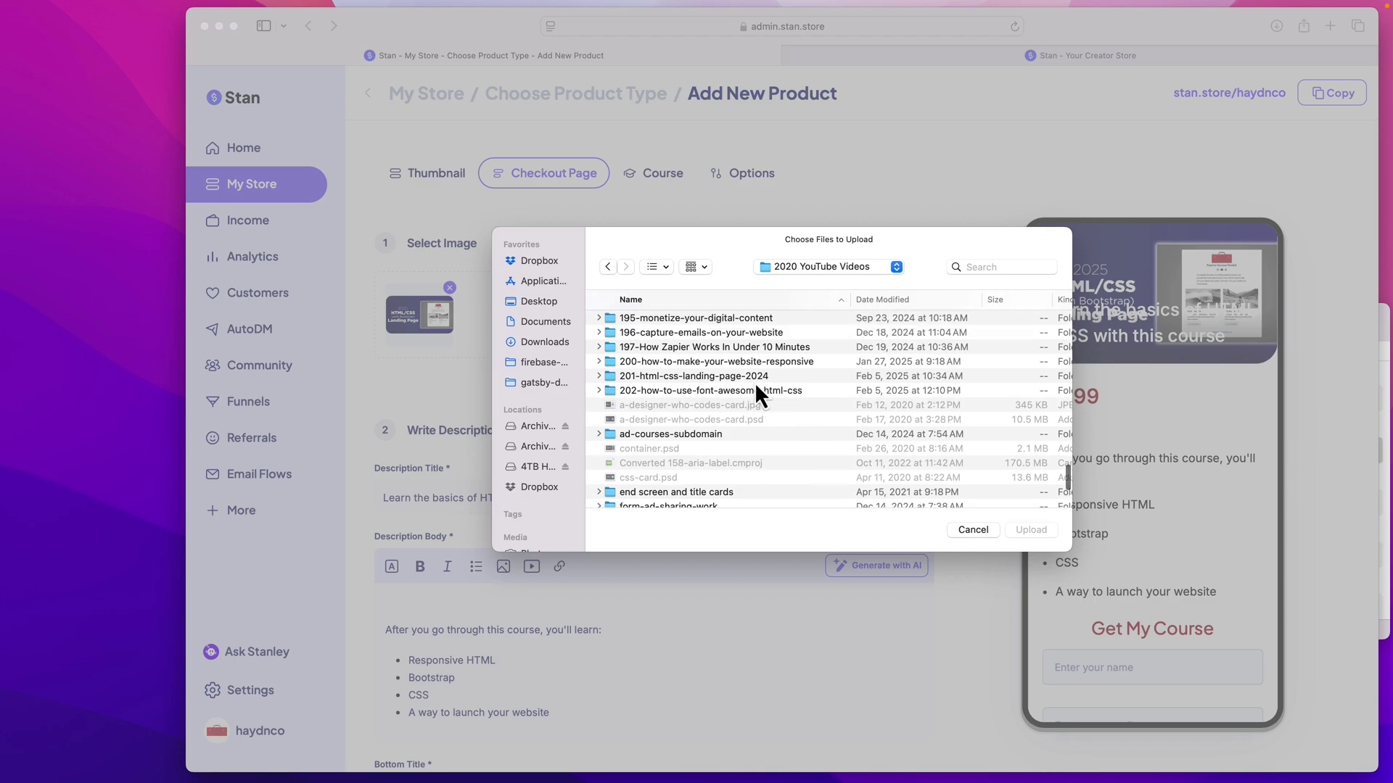
left_click(697, 390)
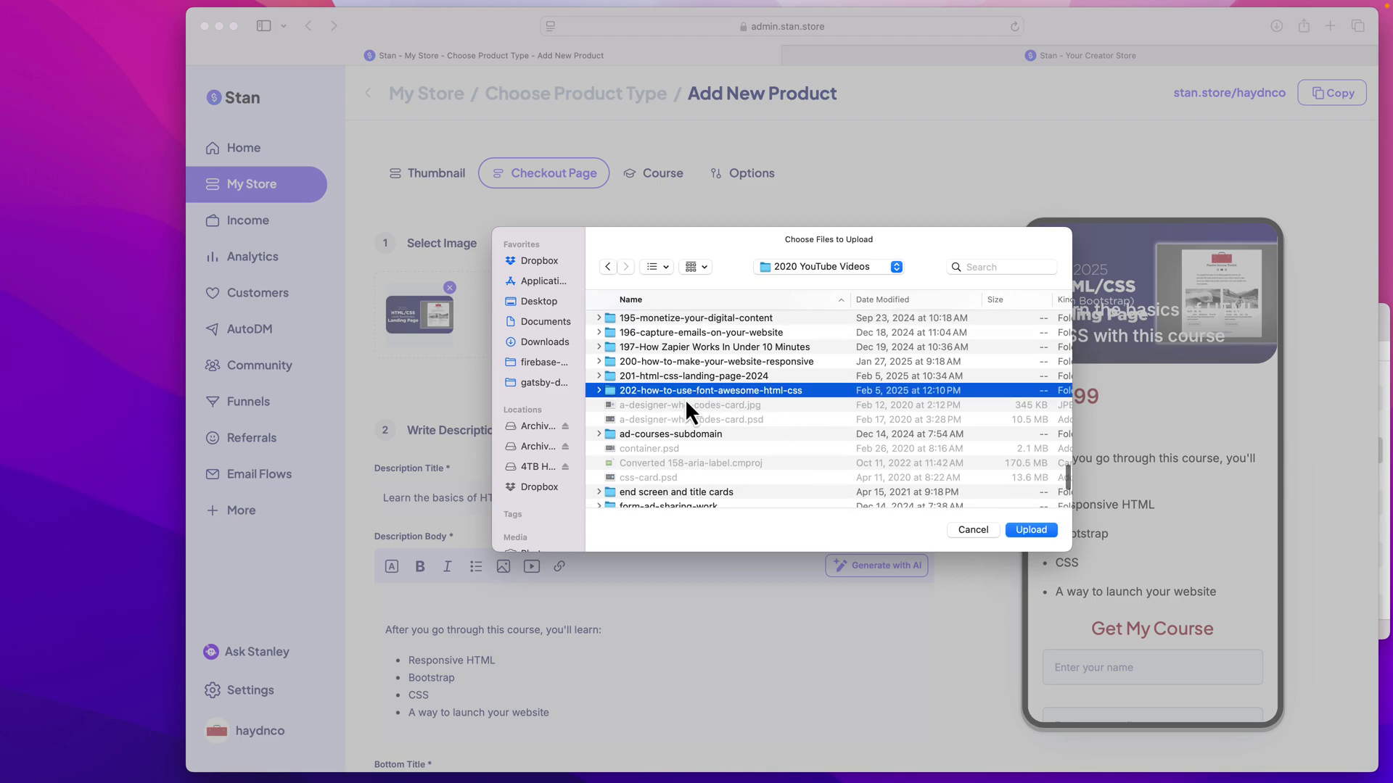
double_click(694, 377)
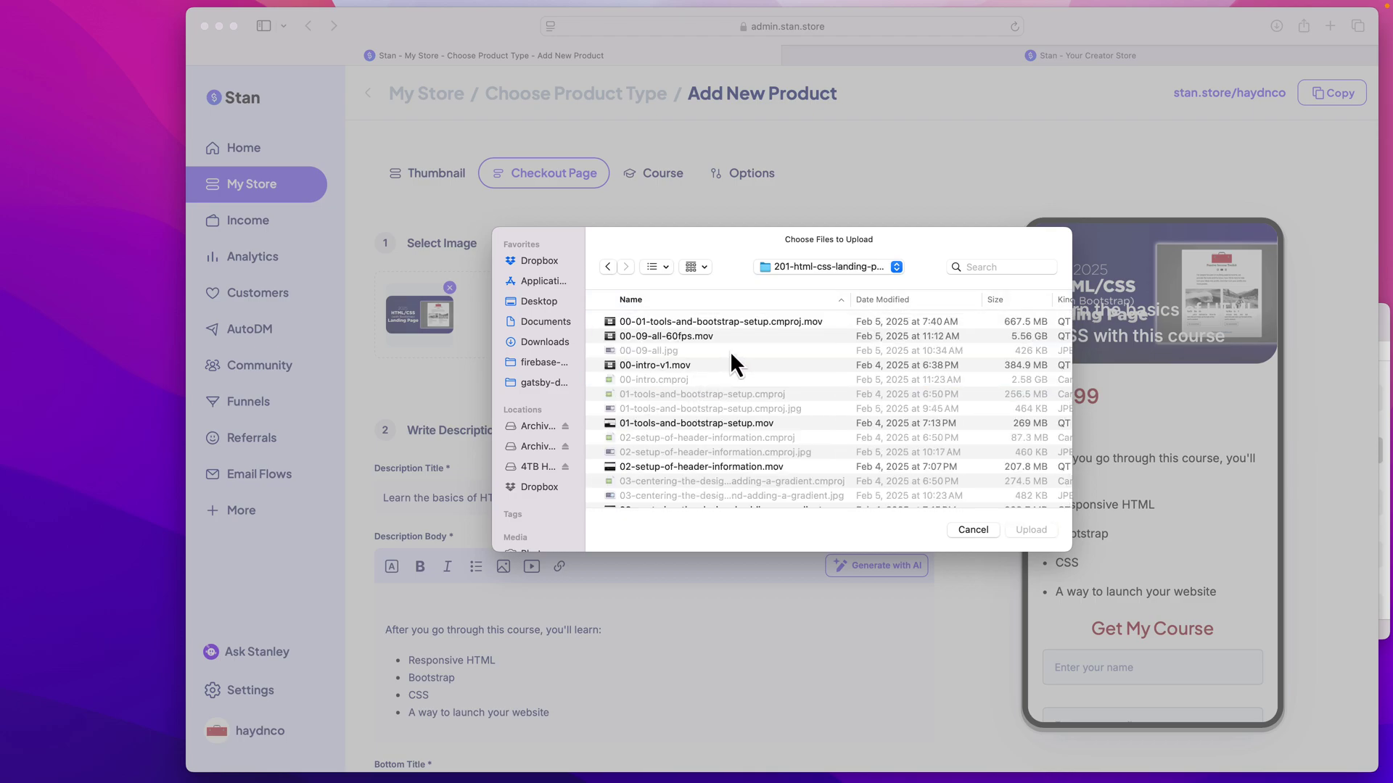
left_click(676, 370)
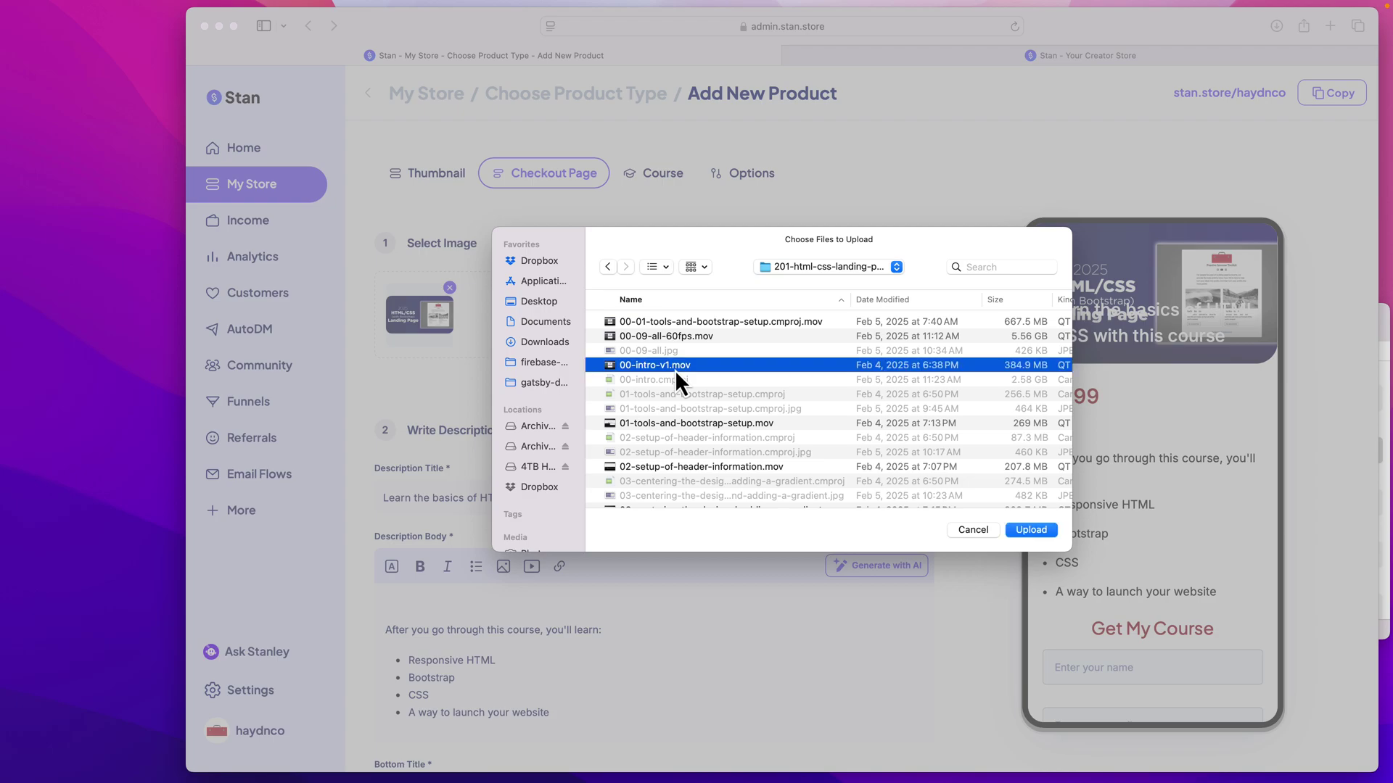
double_click(675, 370)
Scroll down the checkout page and continue with Next to the course setup.
scroll(745, 395, "down", 5)
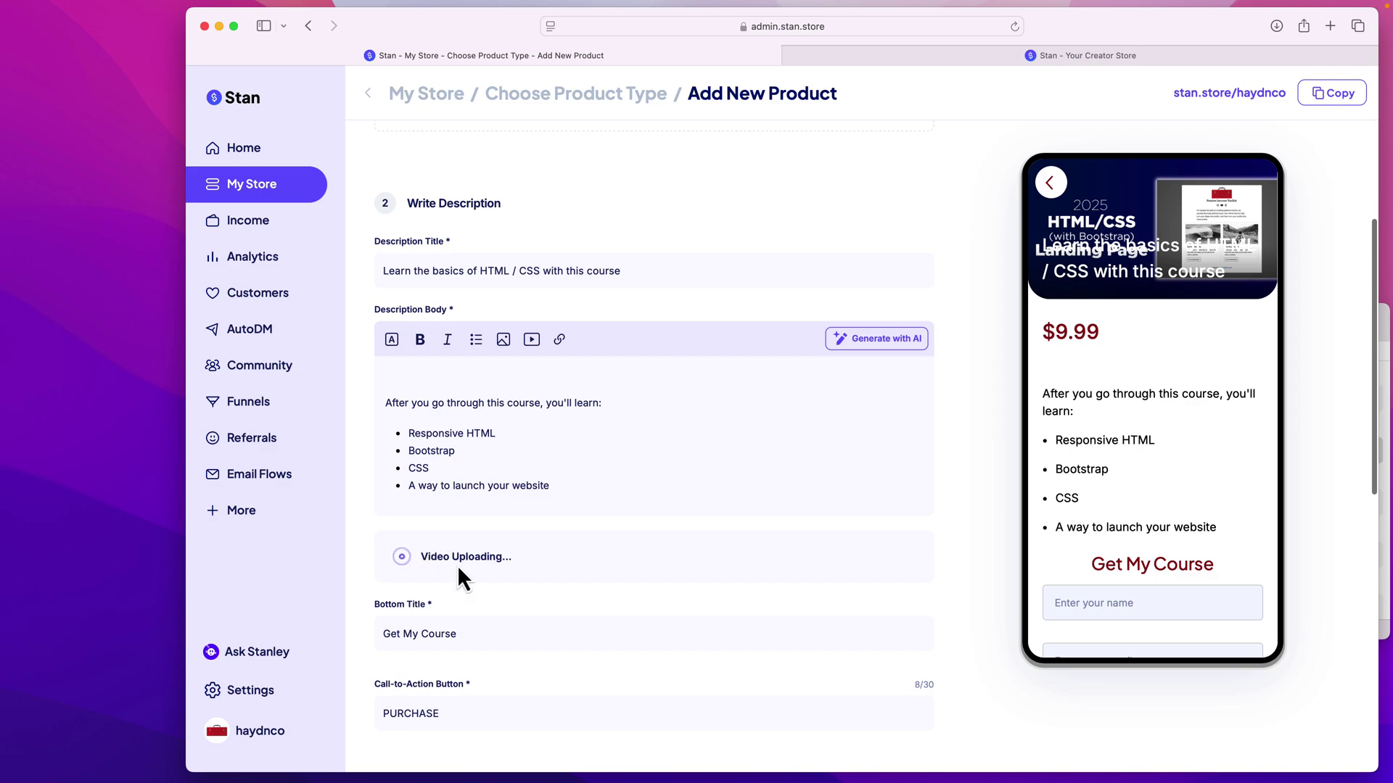
scroll(497, 576, "down", 3)
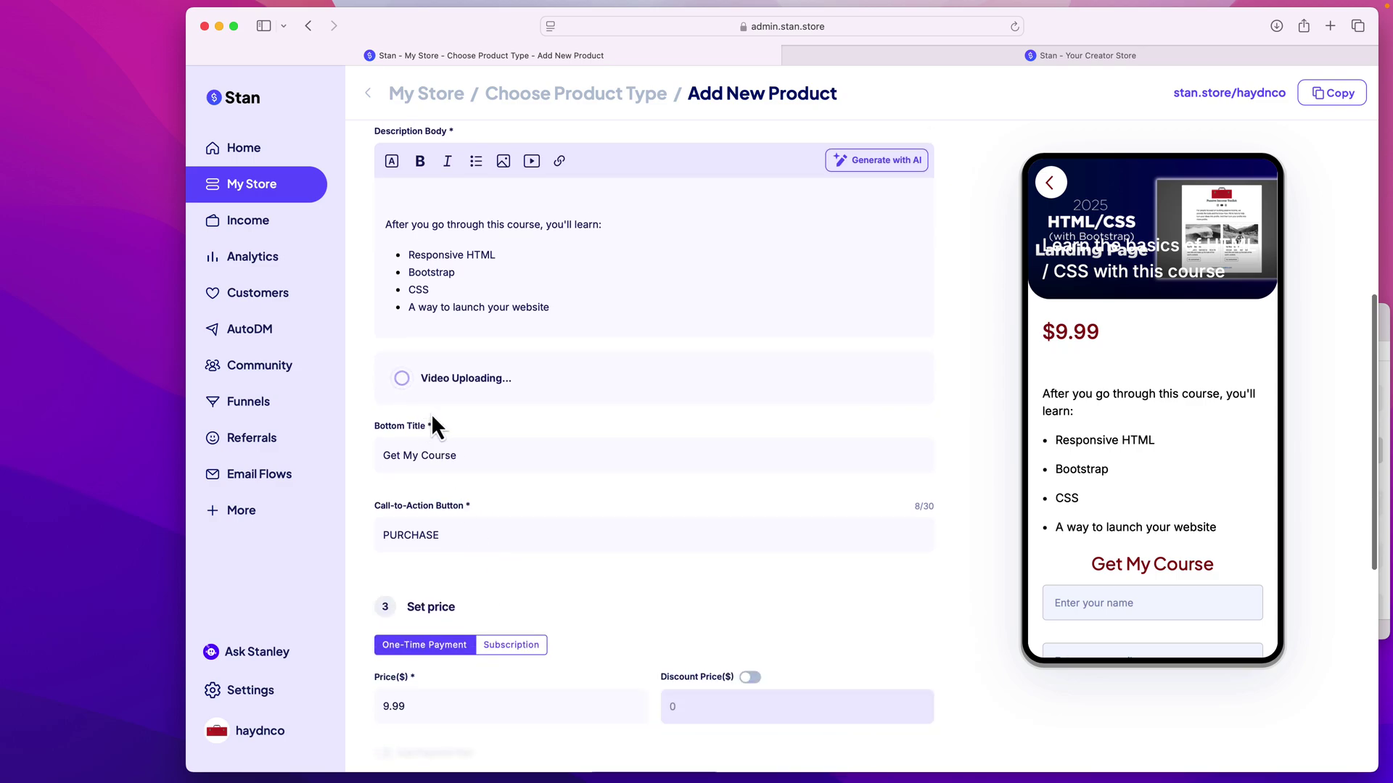
scroll(506, 437, "up", 4)
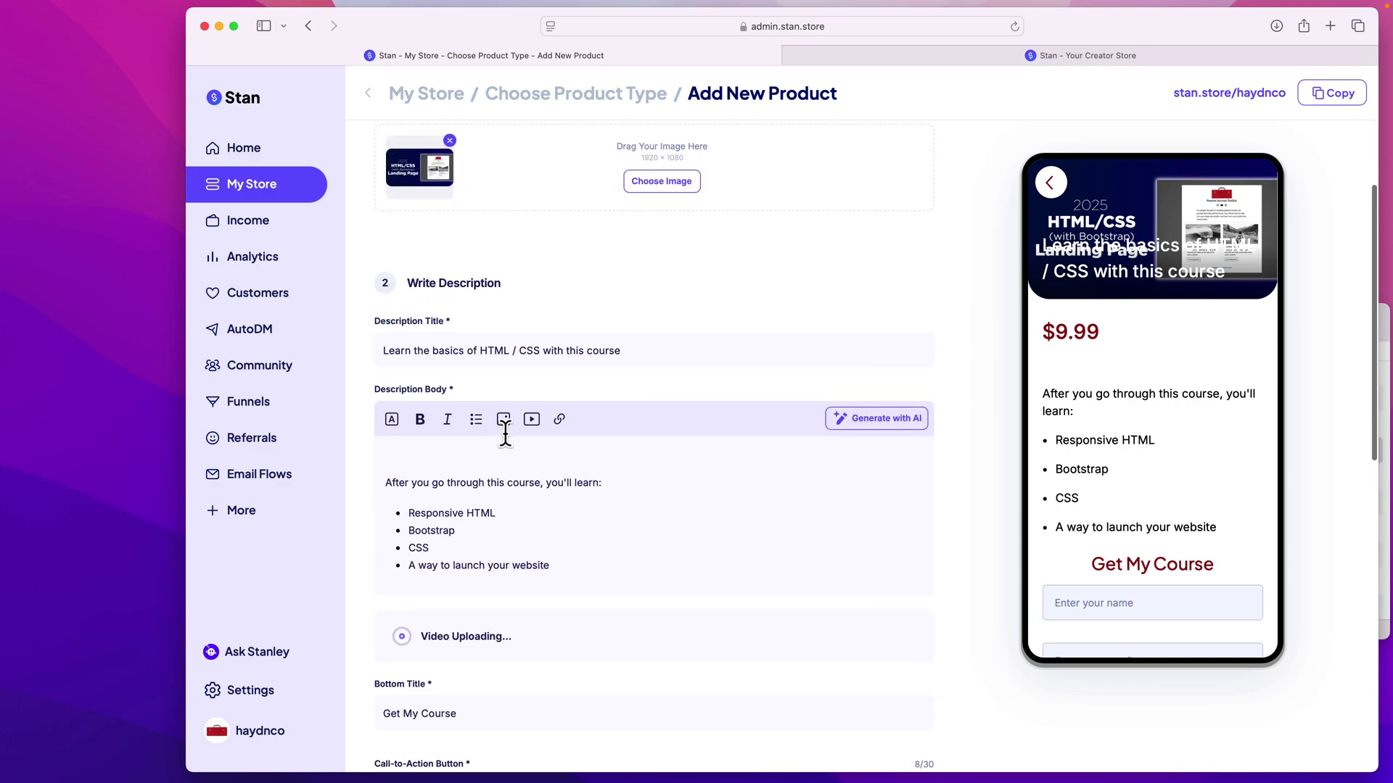
scroll(507, 437, "down", 10)
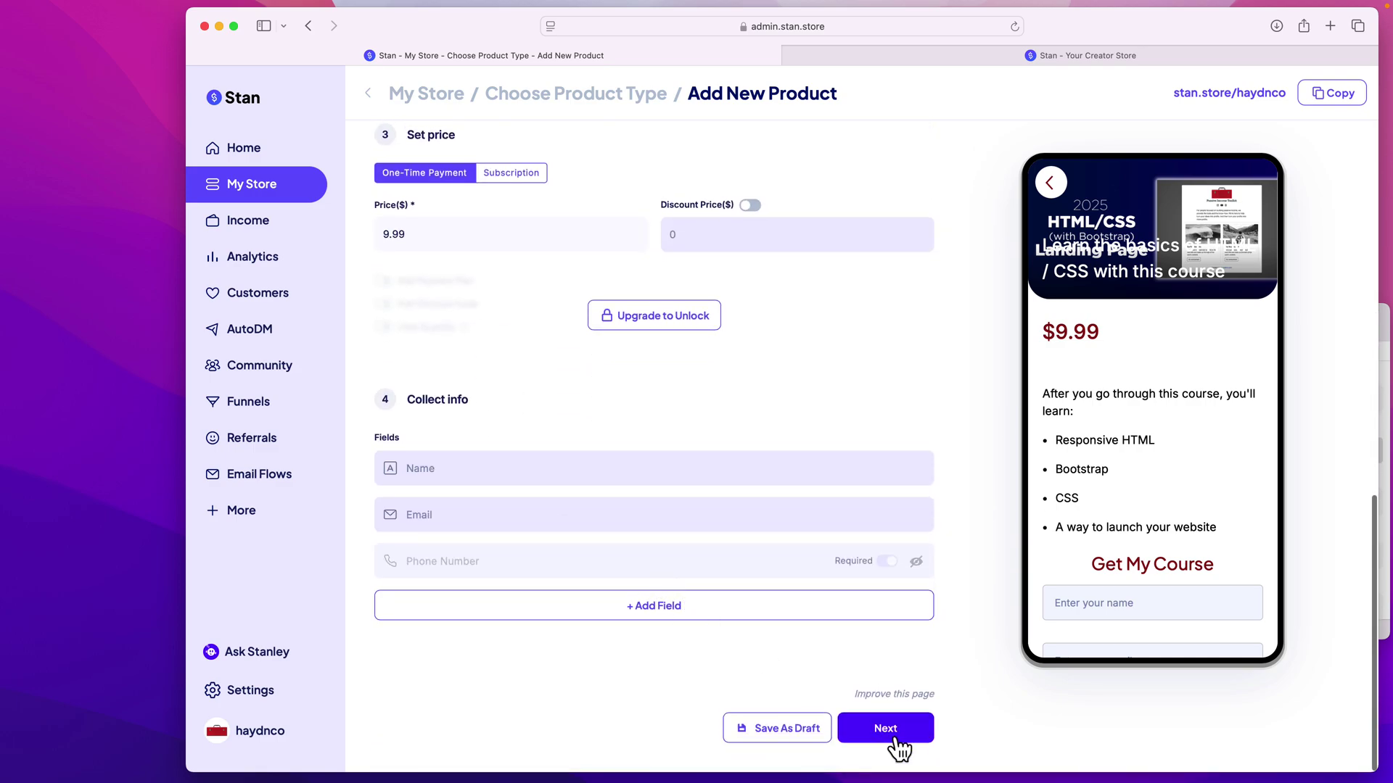
left_click(895, 740)
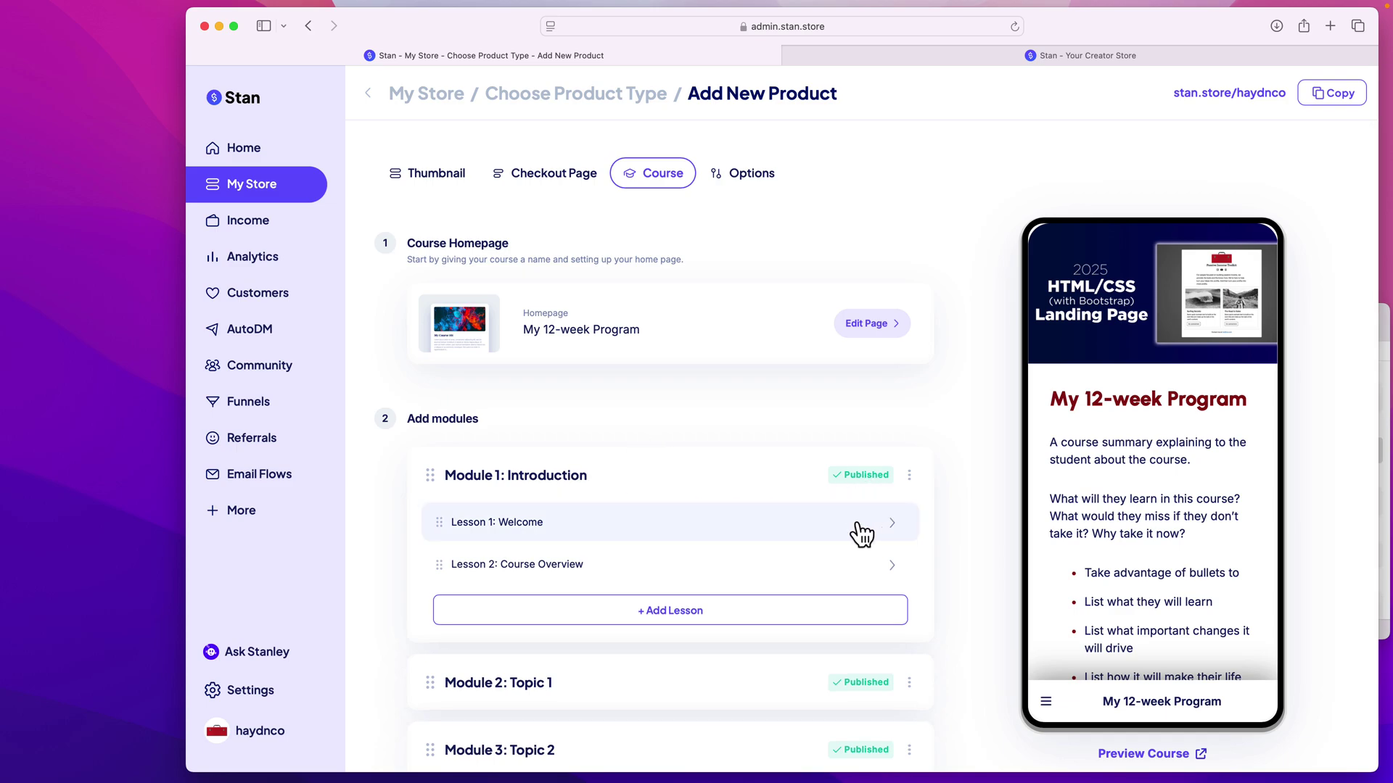
left_click(868, 323)
scroll(718, 480, "down", 4)
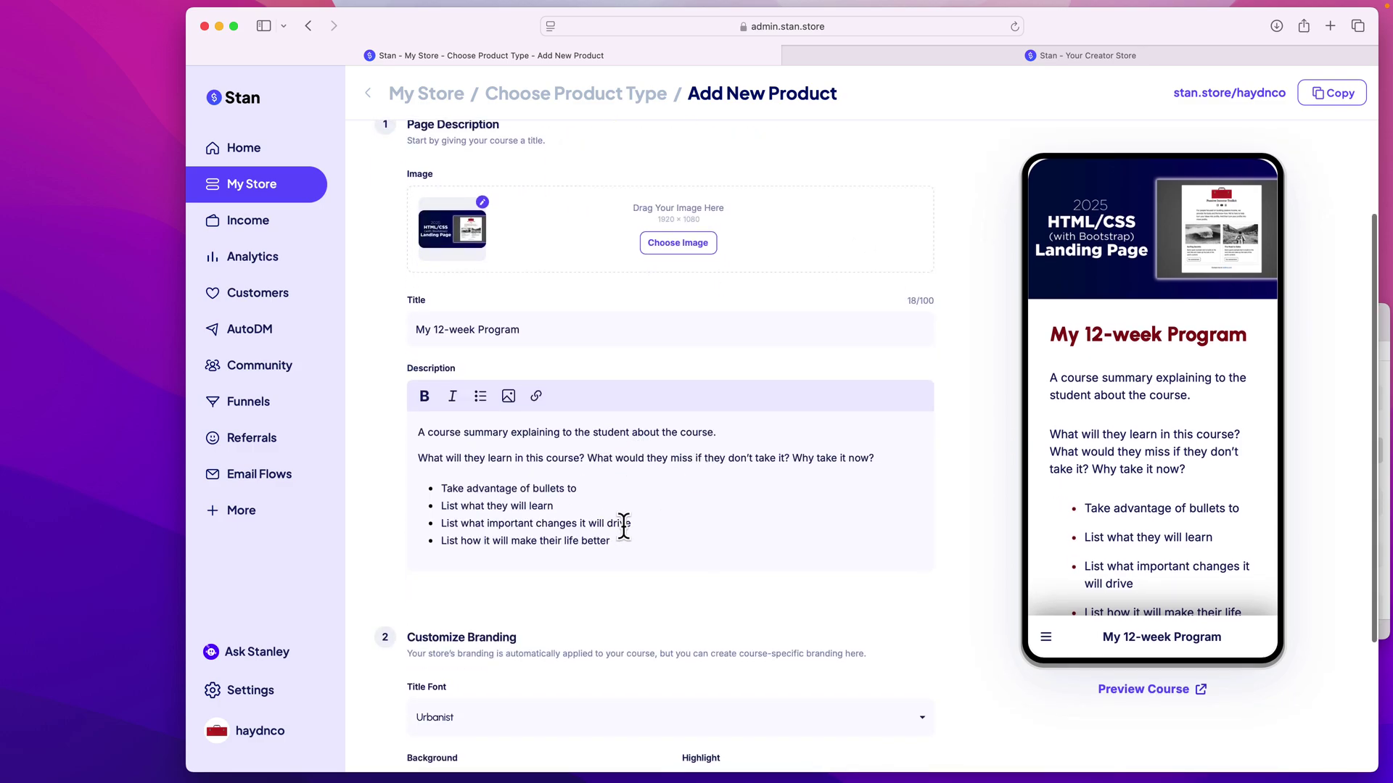
scroll(1088, 428, "down", 5)
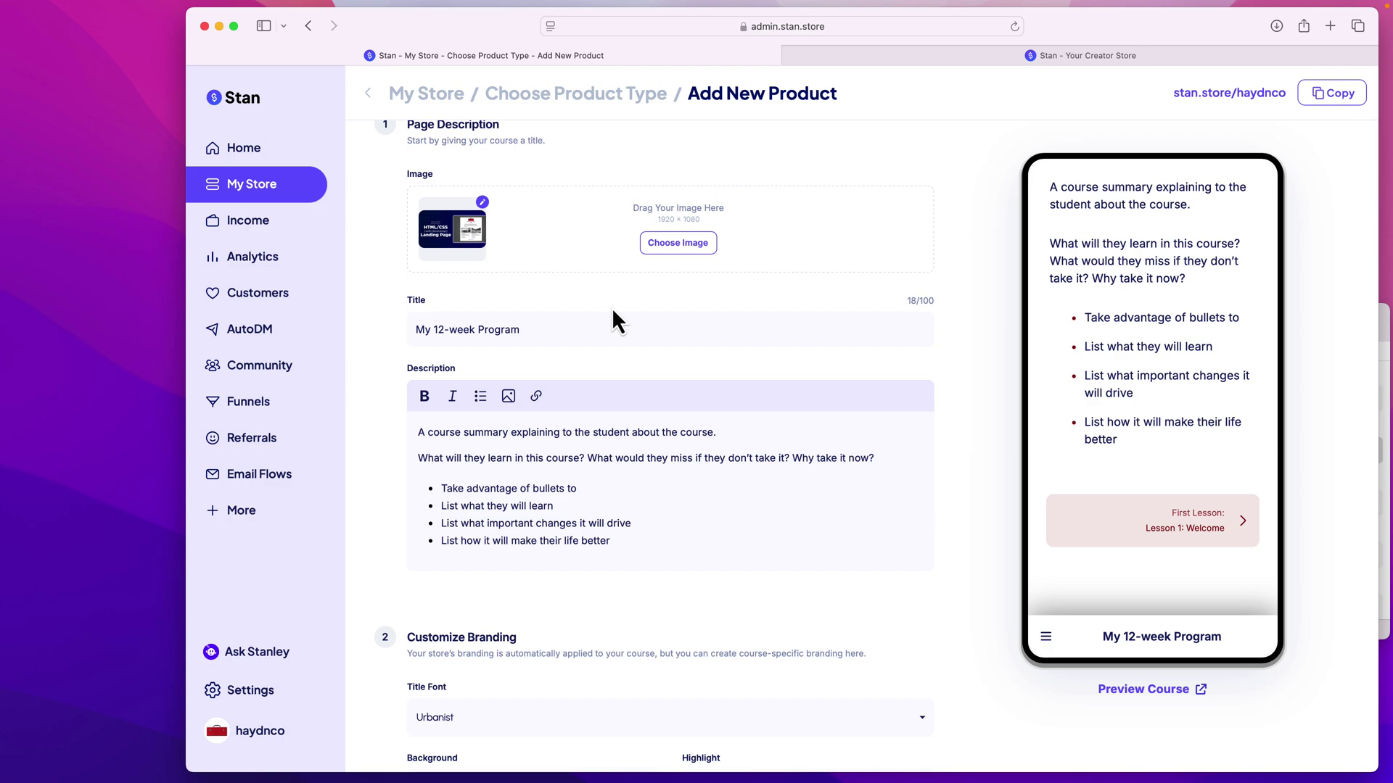
scroll(612, 312, "up", 3)
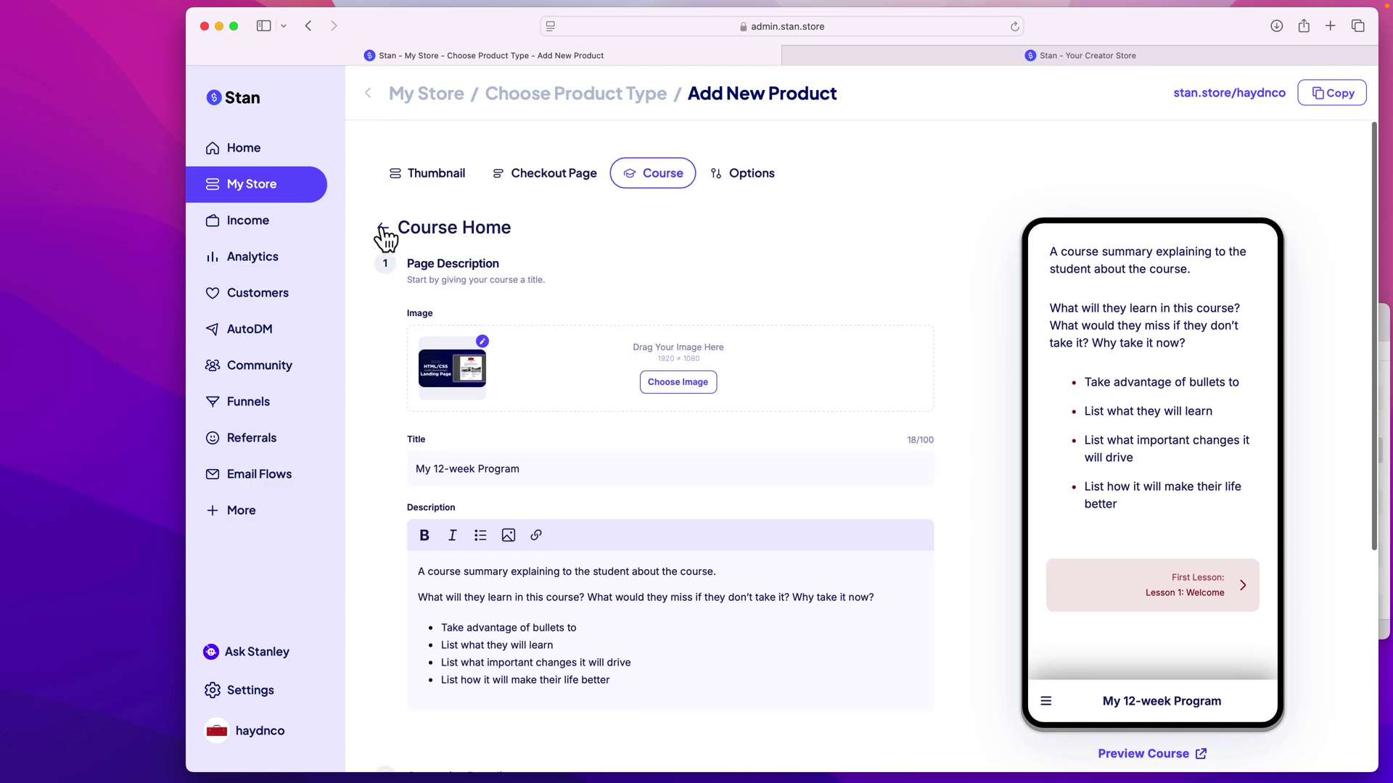
left_click(383, 228)
scroll(611, 303, "down", 1)
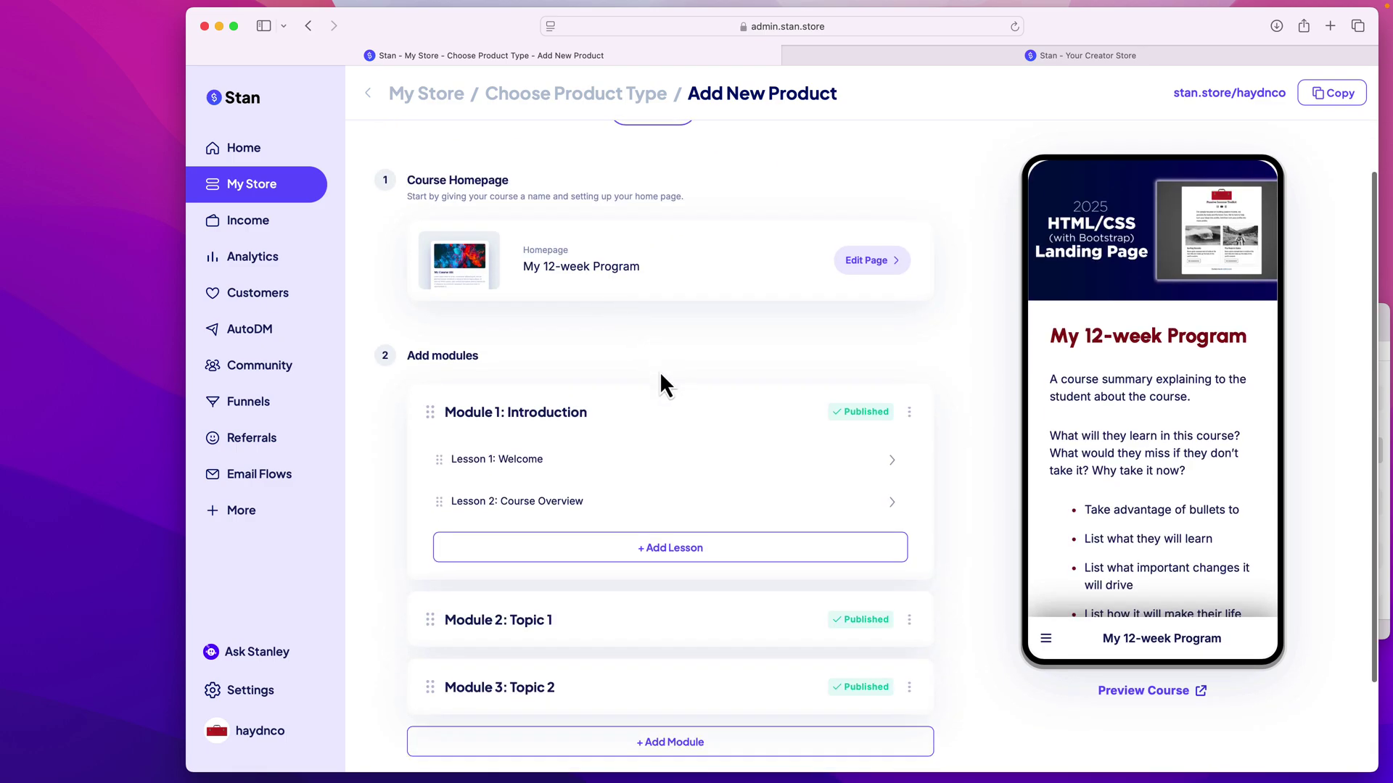
left_click(538, 425)
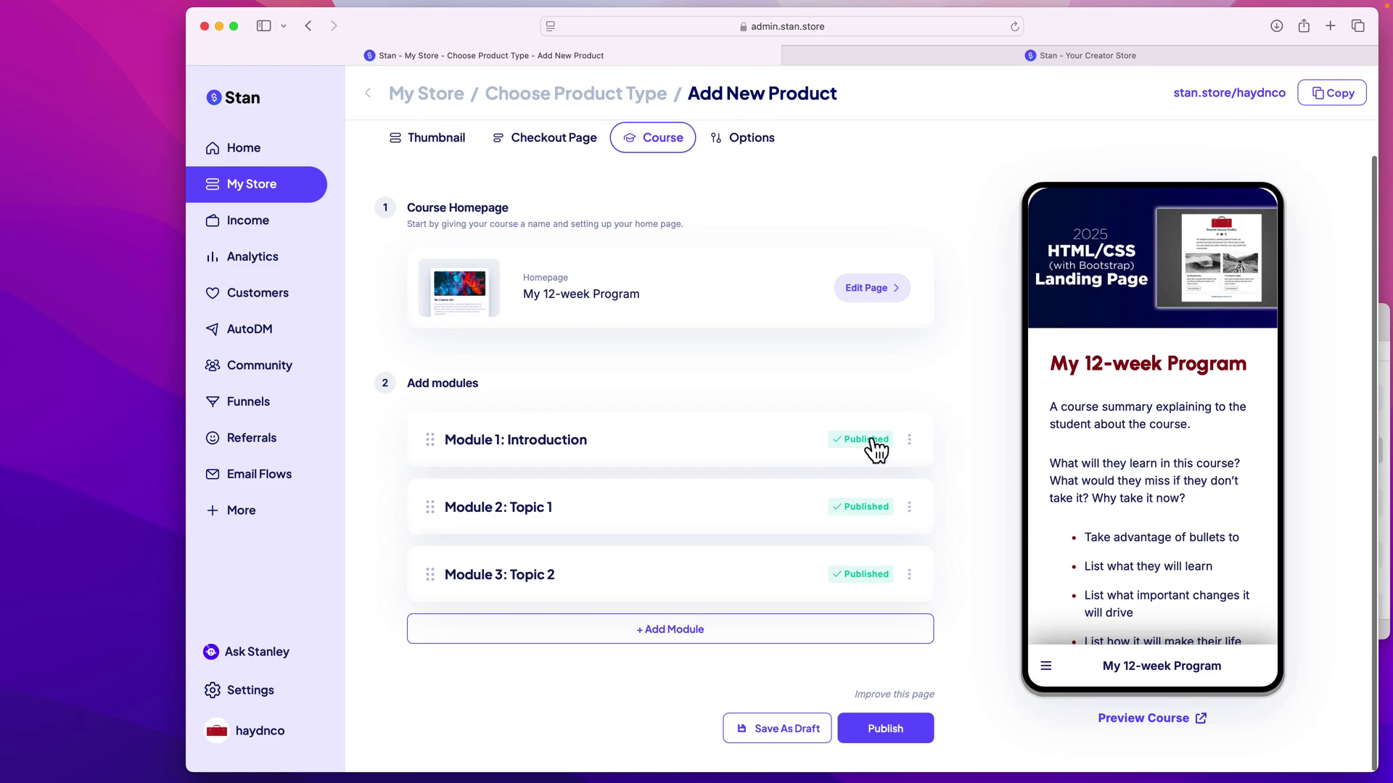
left_click(909, 440)
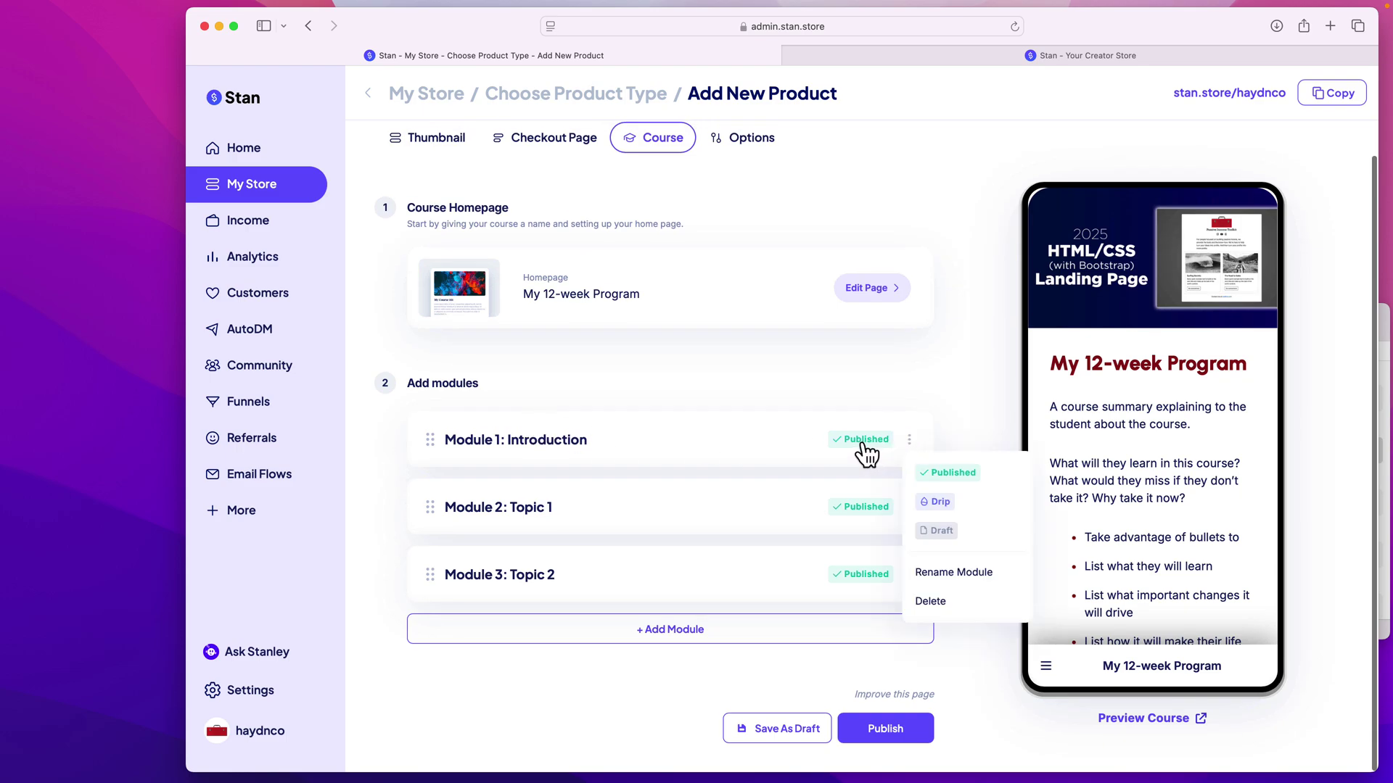
left_click(704, 433)
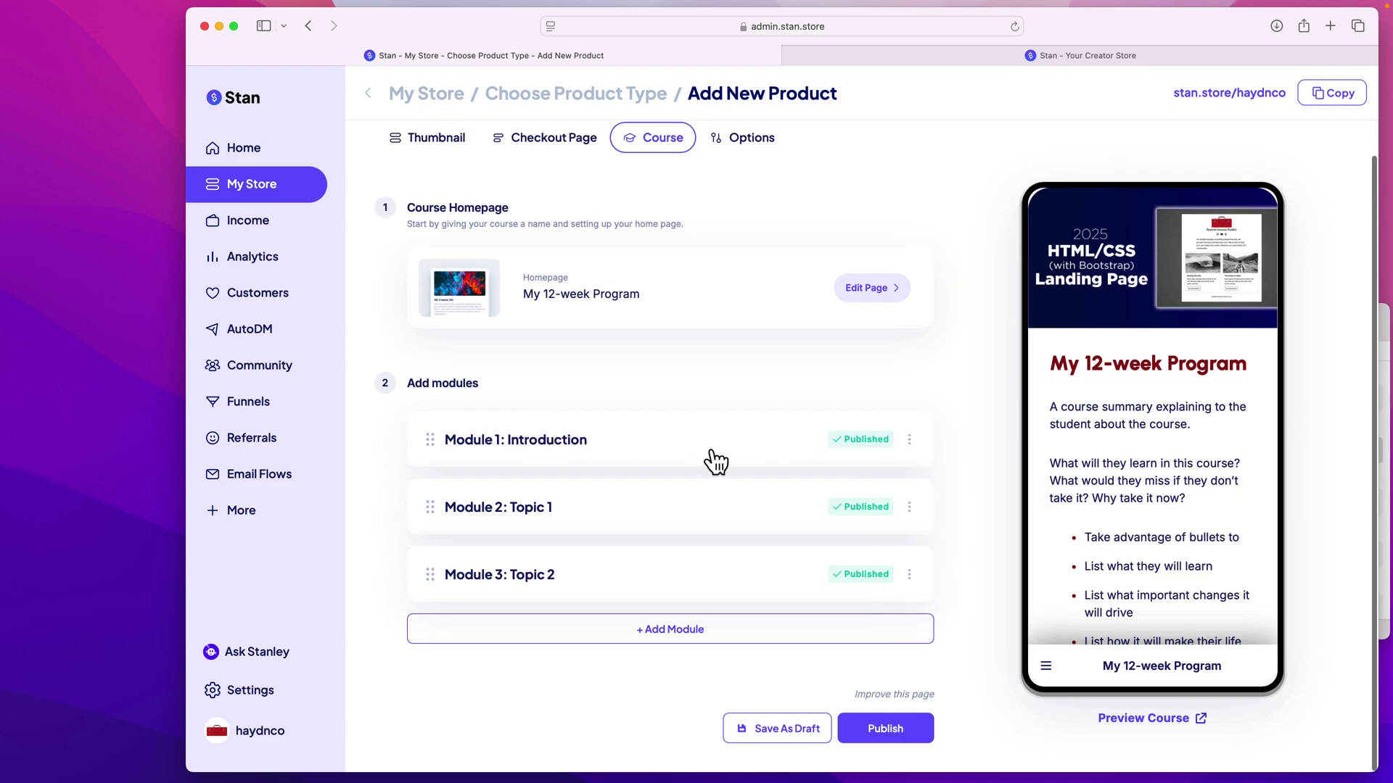
left_click(708, 457)
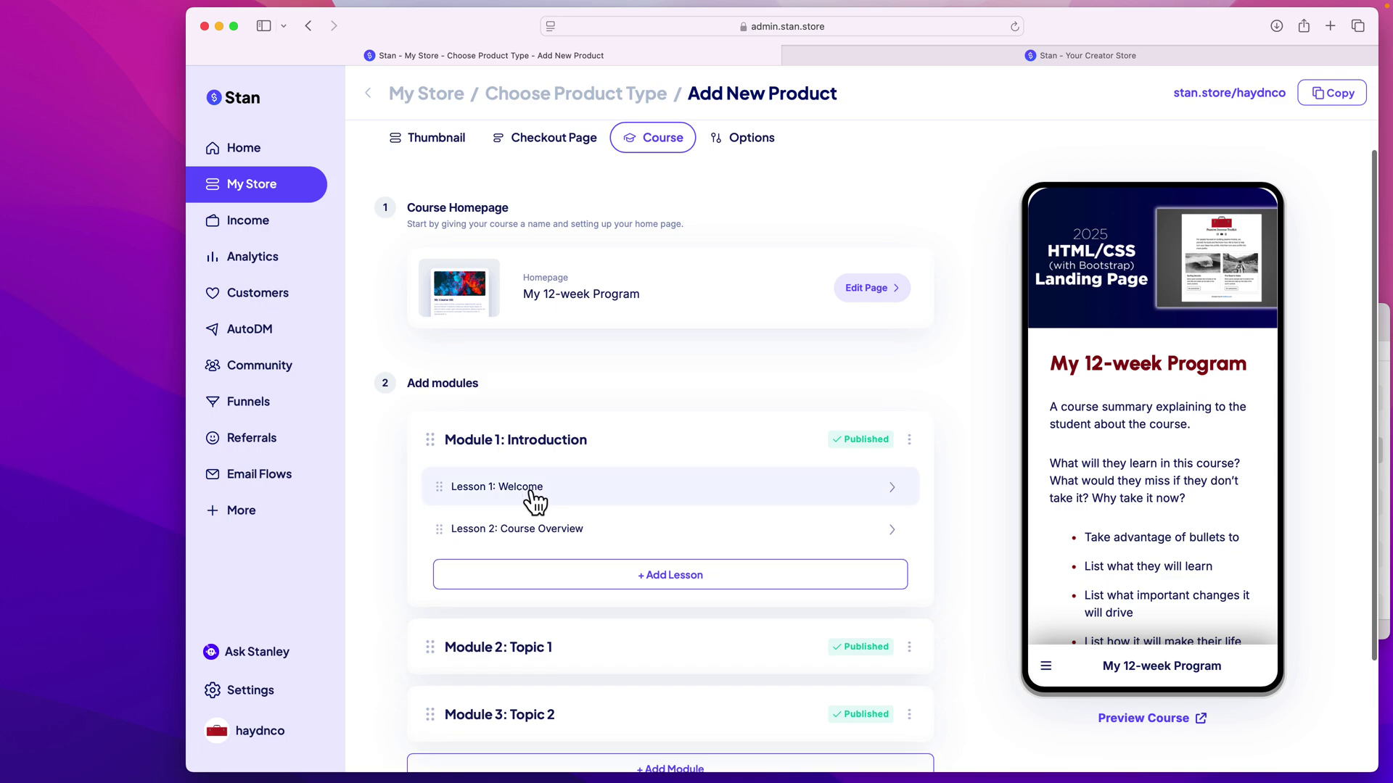
Retitle Lesson 1: Welcome to 'Lesson 1: Tools & Bootstrap Setup' and select its placeholder description.
left_click(530, 490)
double_click(459, 241)
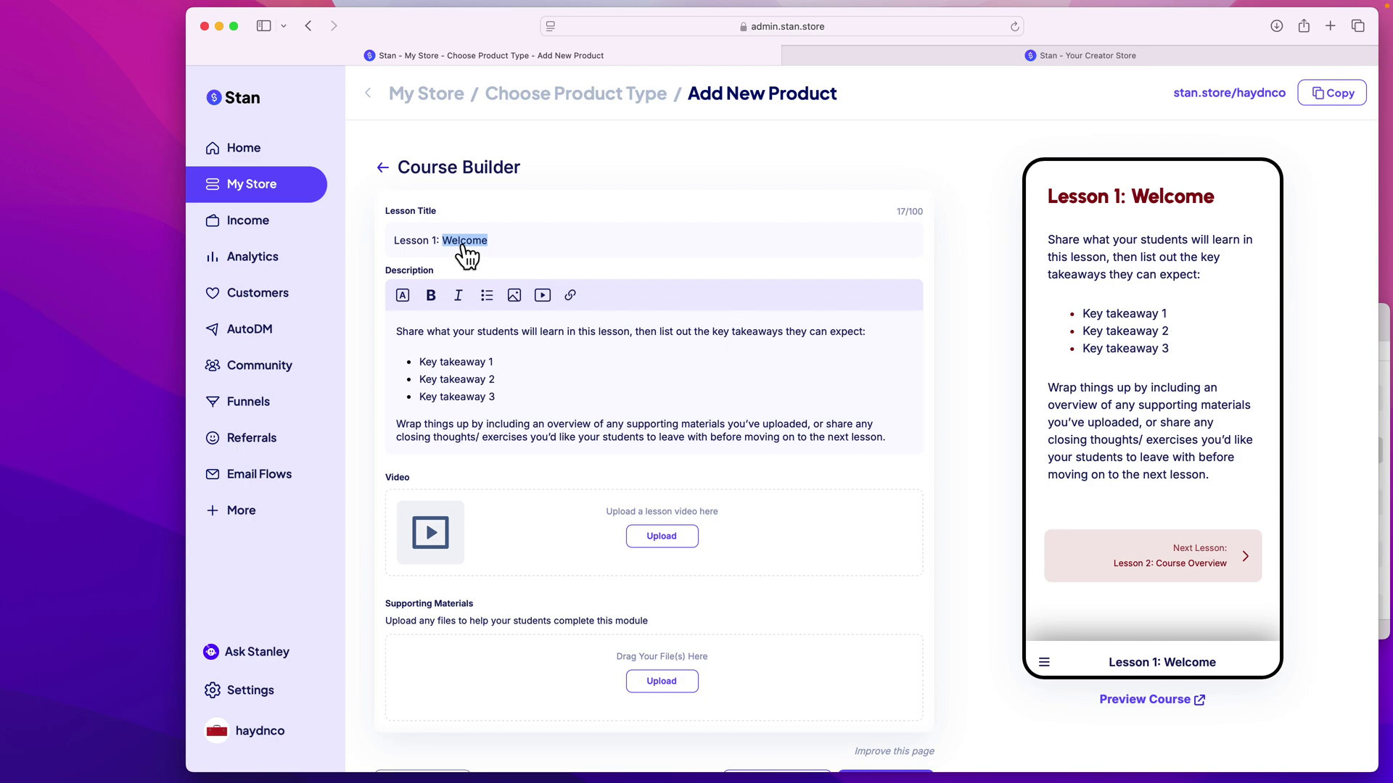
key("super+Tab")
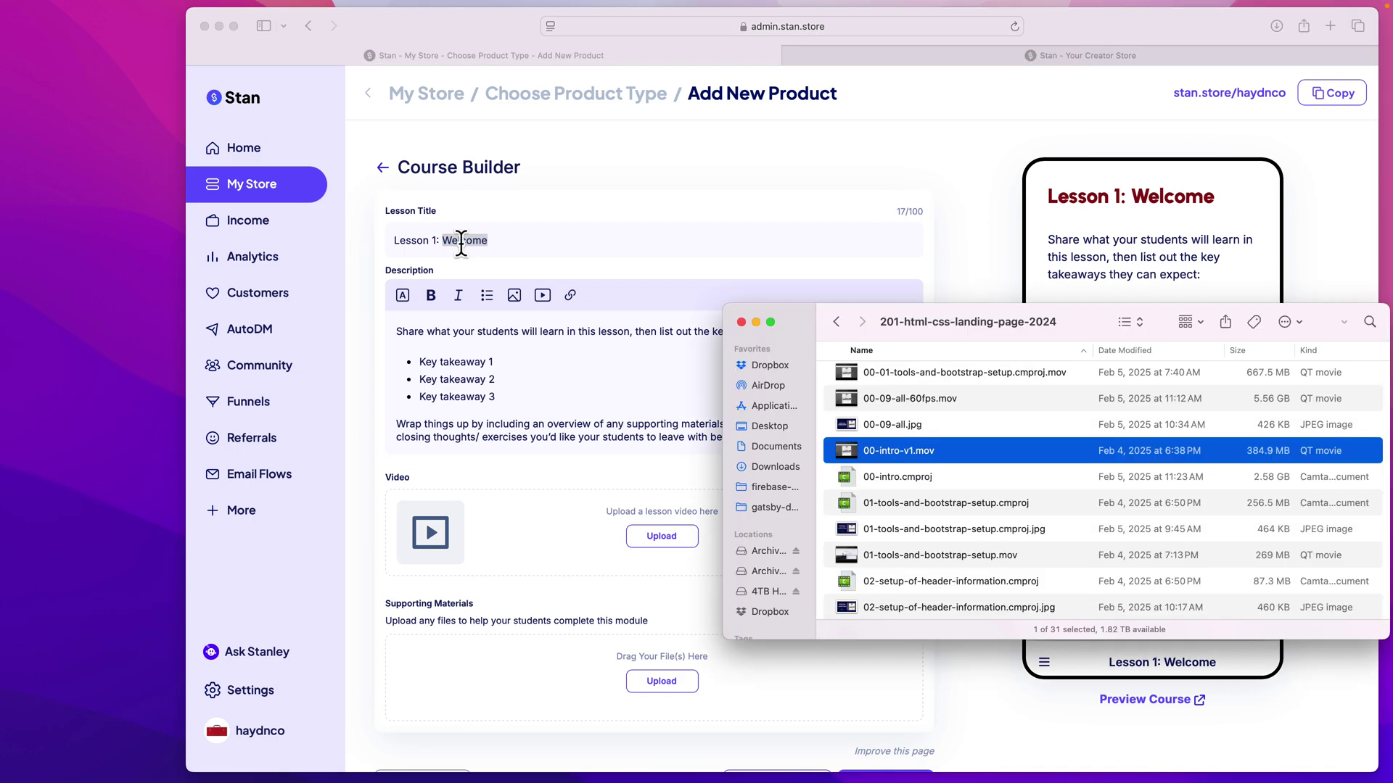
left_click(902, 506)
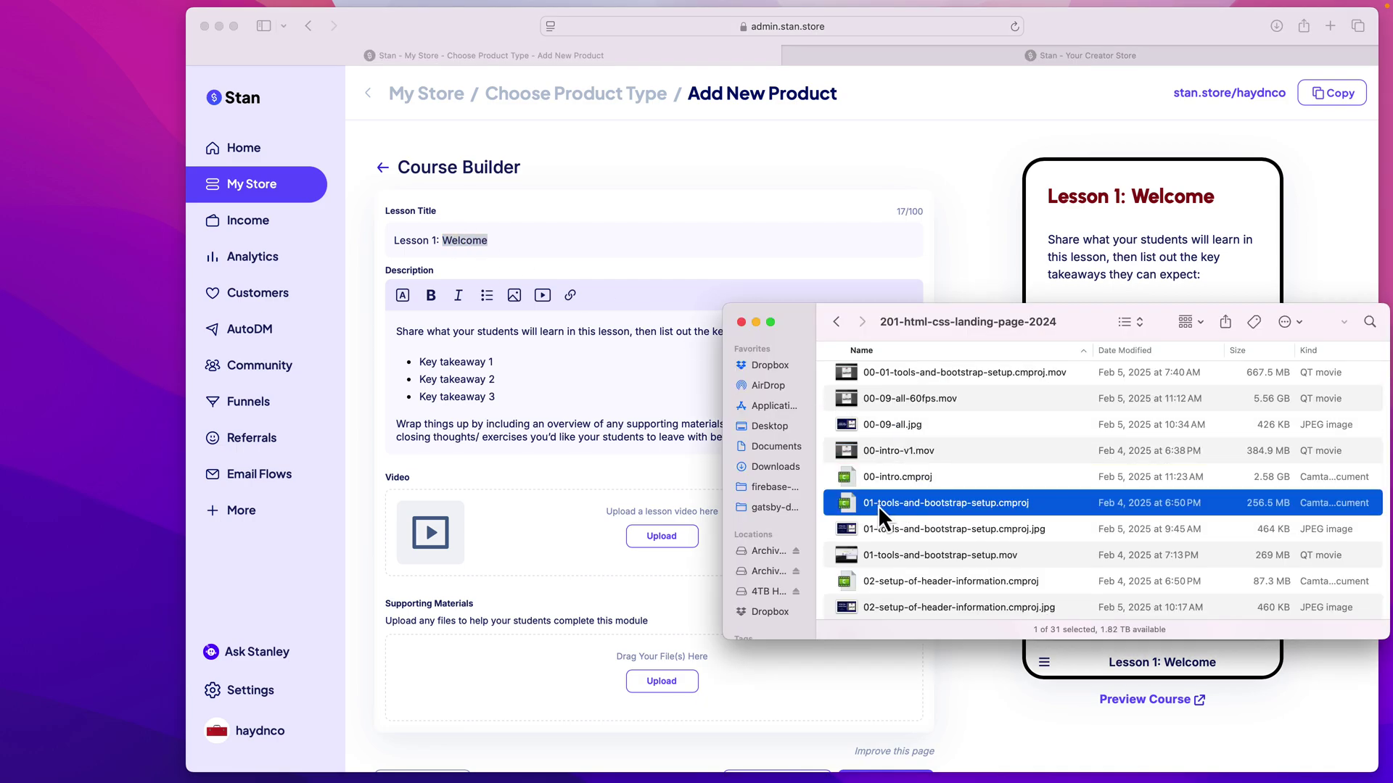
key("super+Tab")
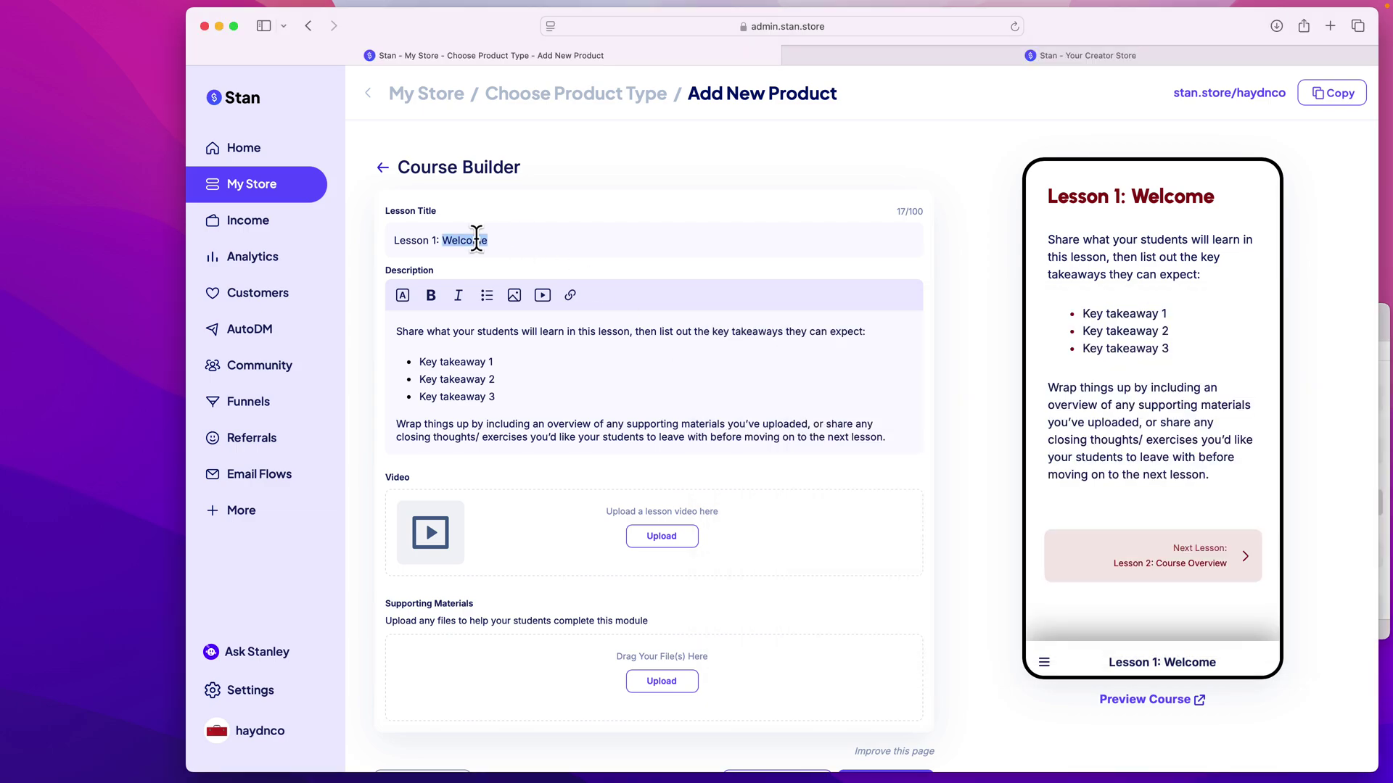
type("Tools ")
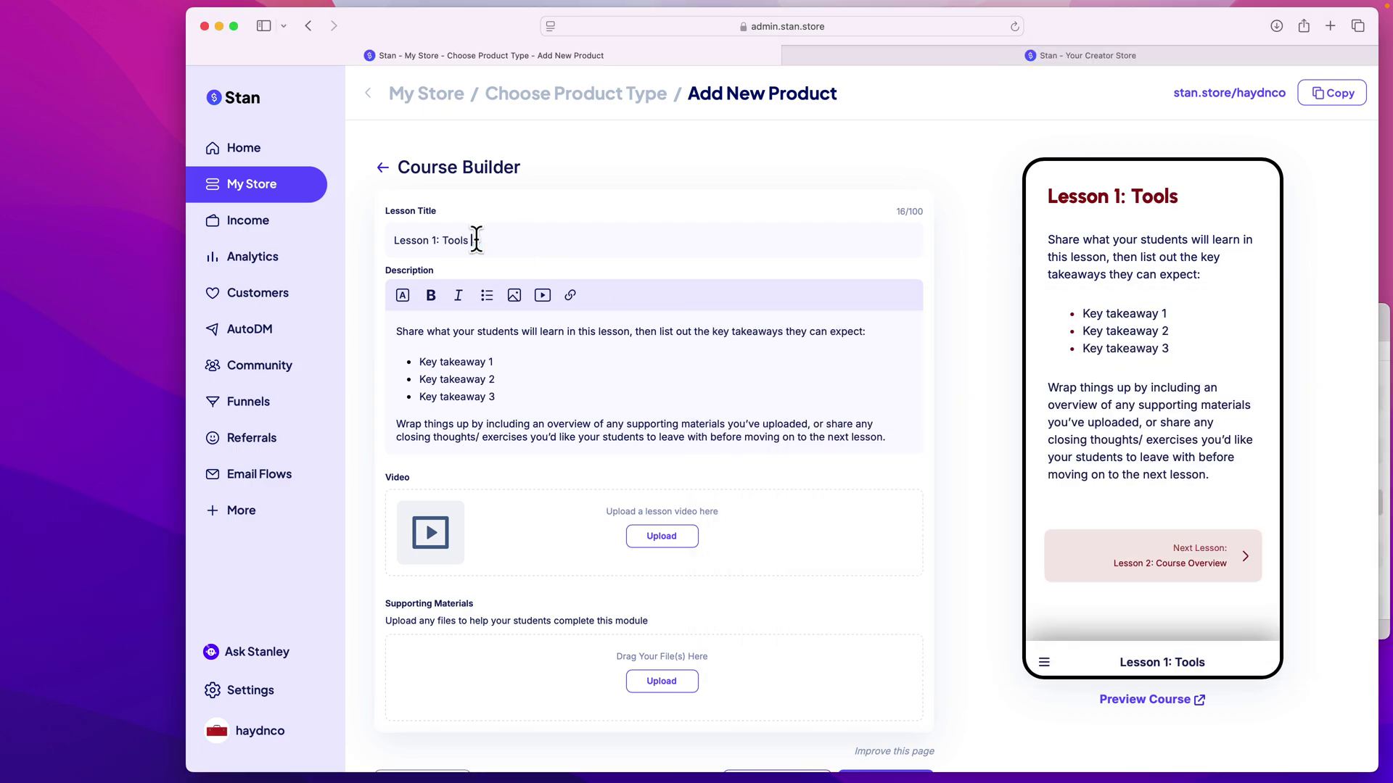
type("& Bootstrap ")
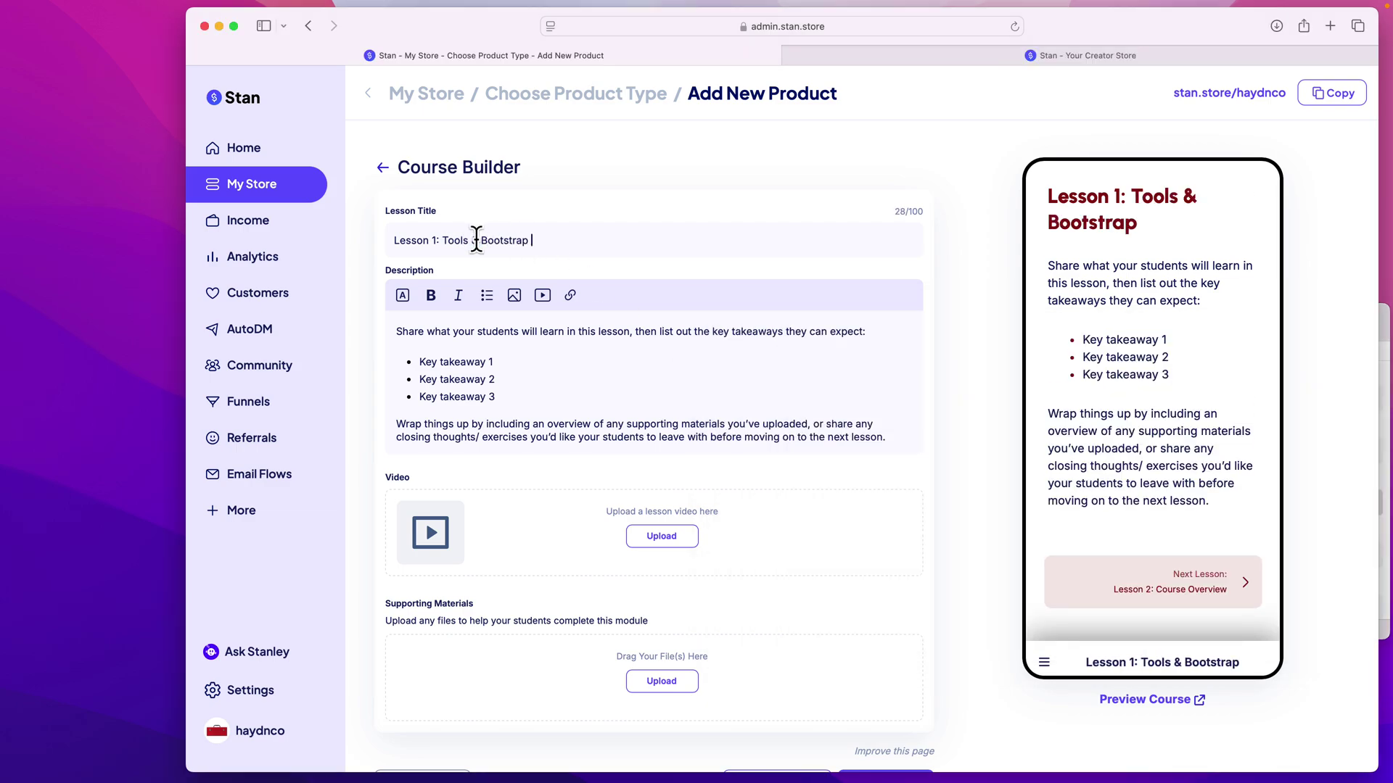
type("Setup")
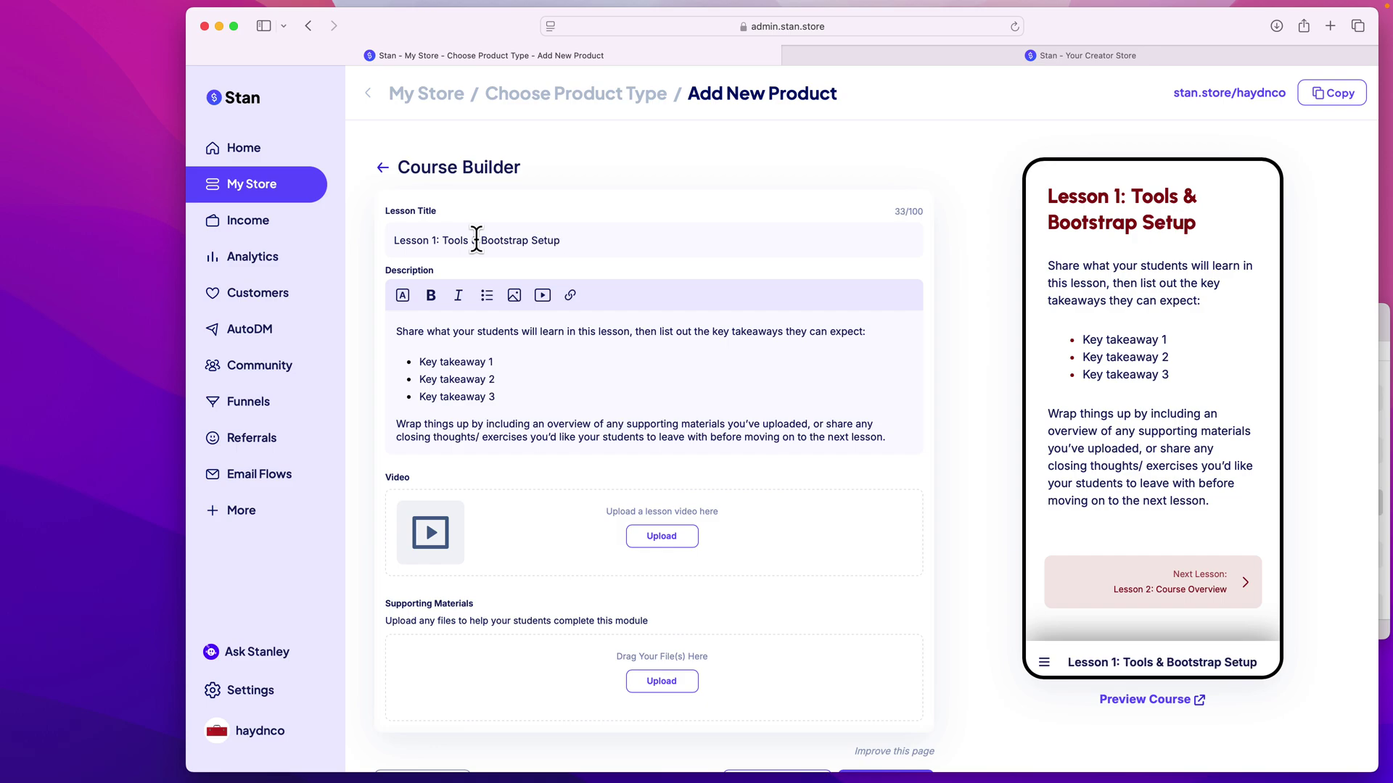
scroll(585, 354, "down", 2)
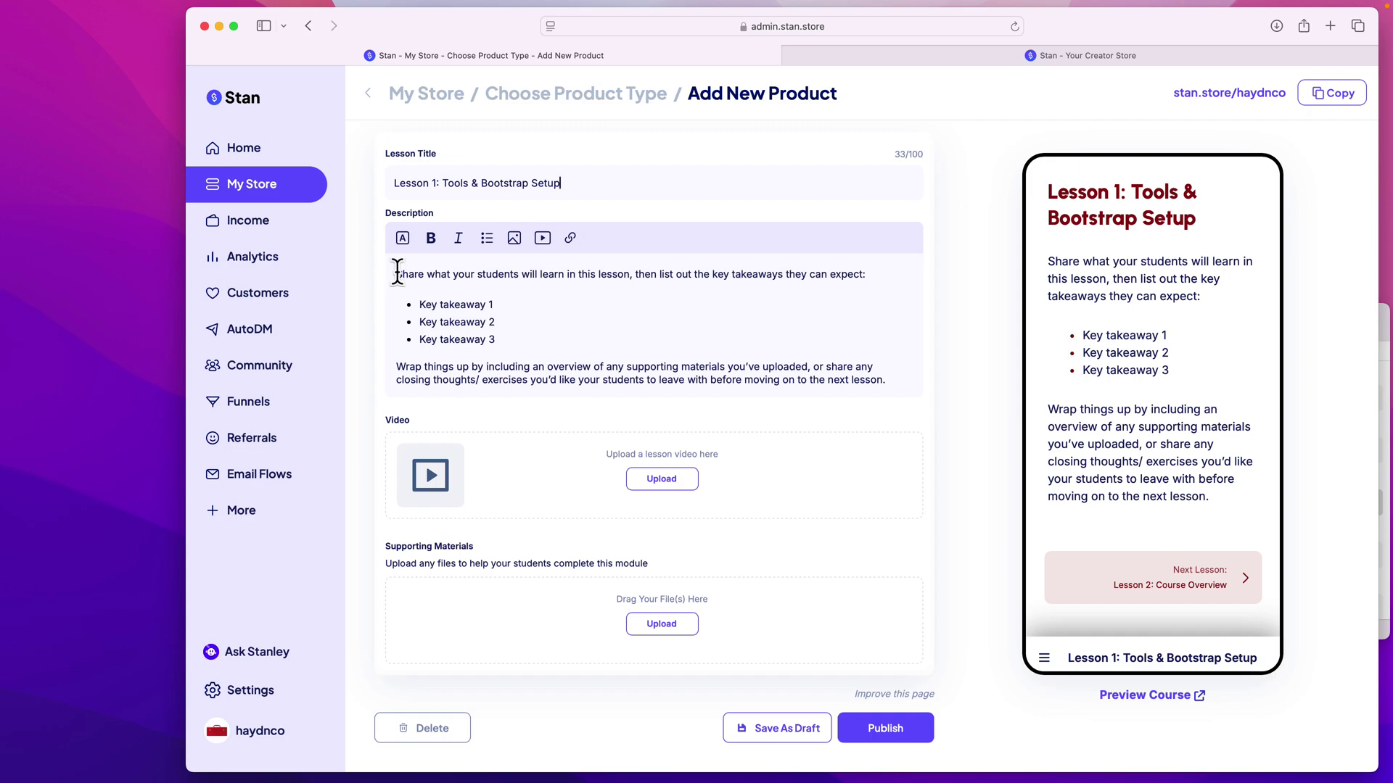
left_click_drag(397, 272, 585, 392)
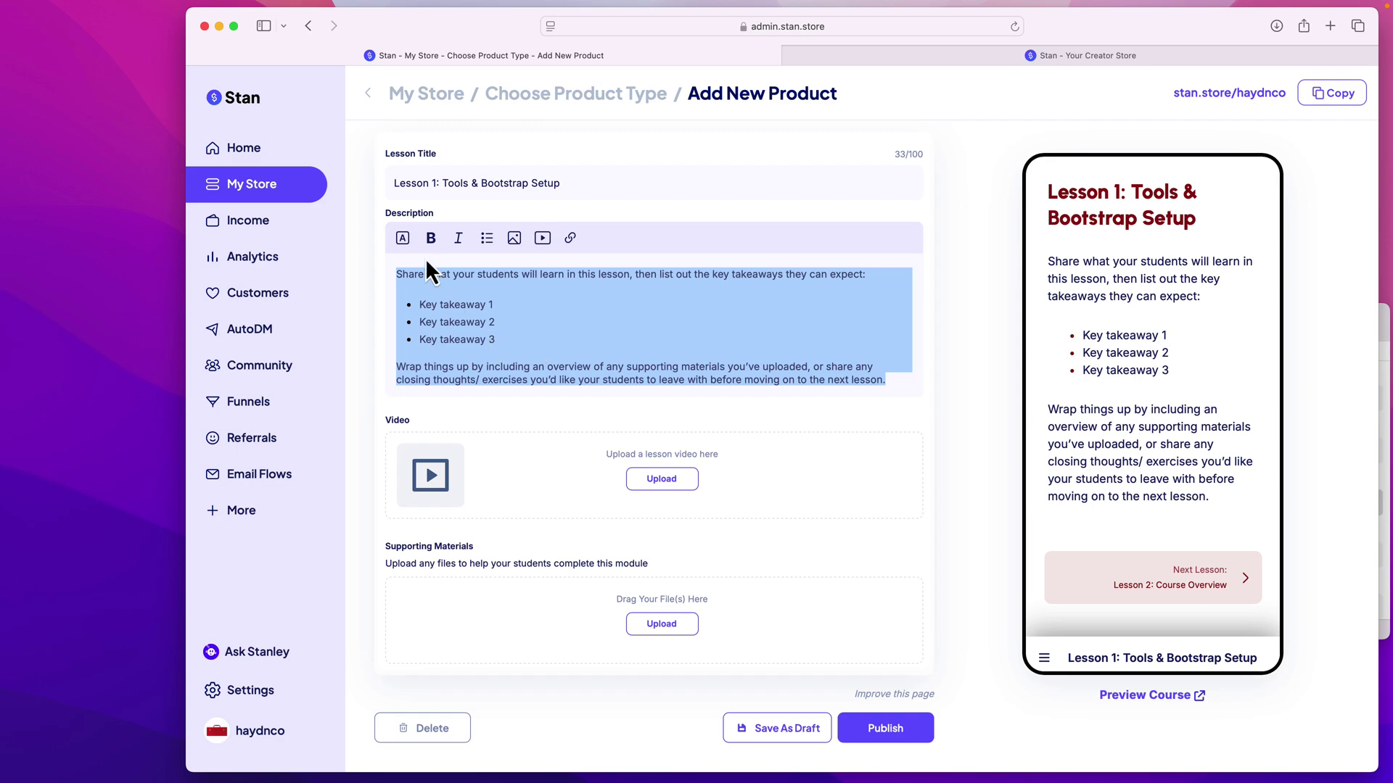
Deselect the description, preview Lesson 2: Course Overview and Lesson 1: Overview, then publish the lesson.
left_click_drag(389, 216, 398, 216)
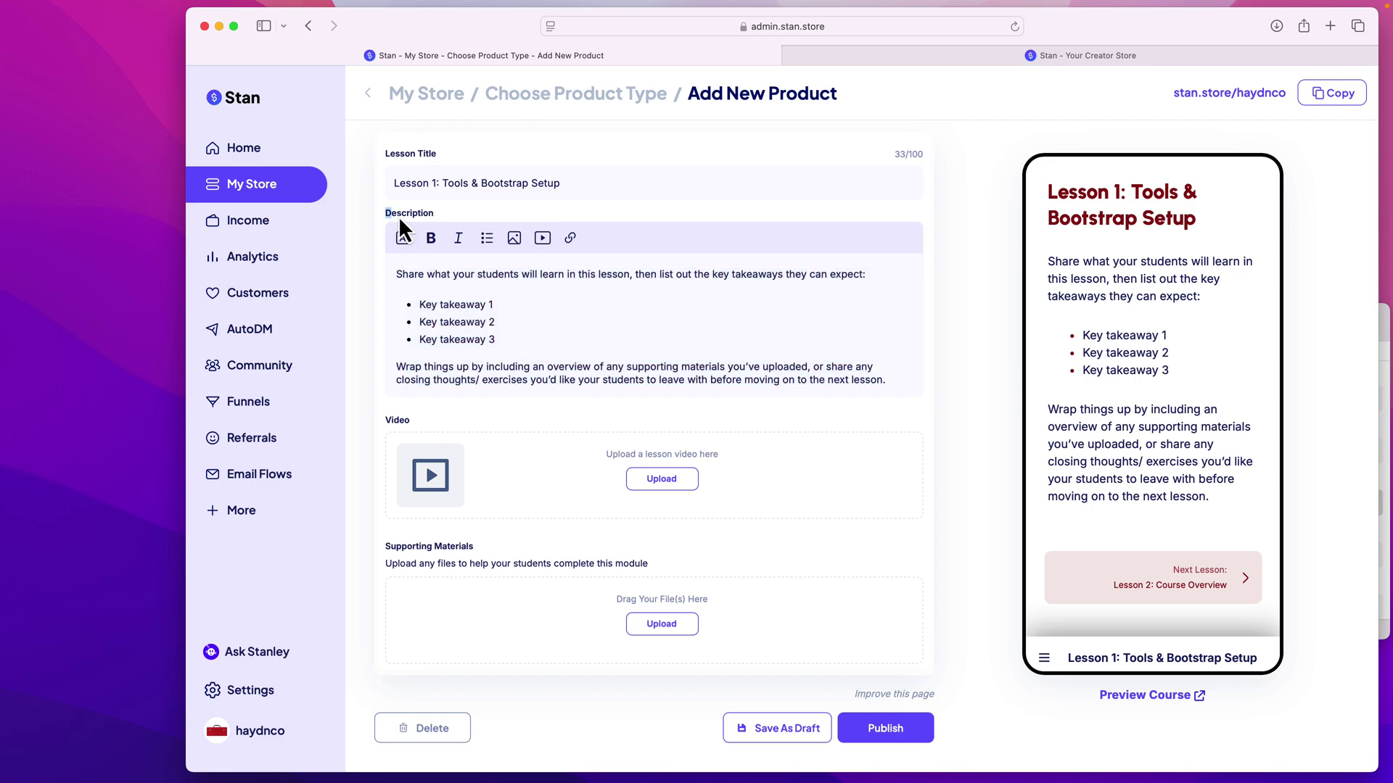
left_click(440, 216)
left_click(1141, 582)
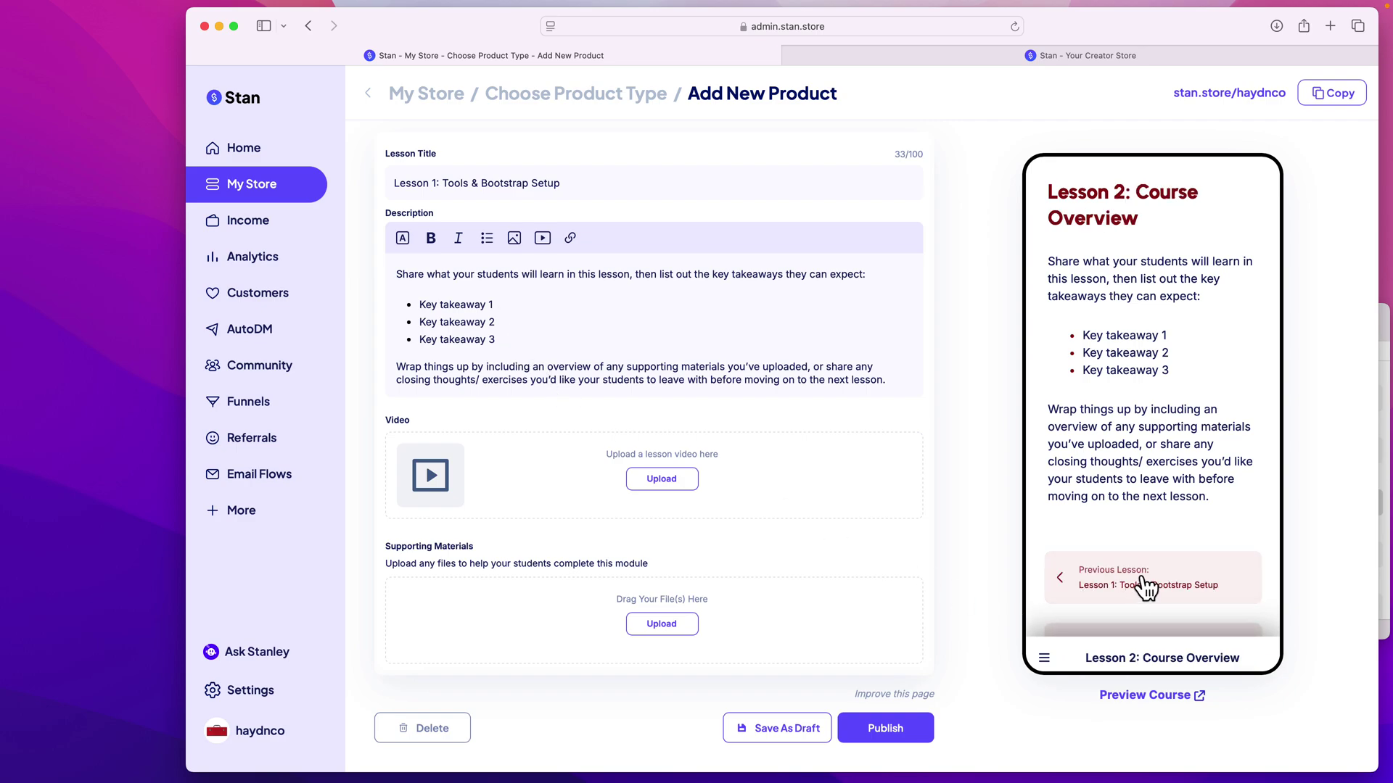
scroll(1148, 580, "down", 3)
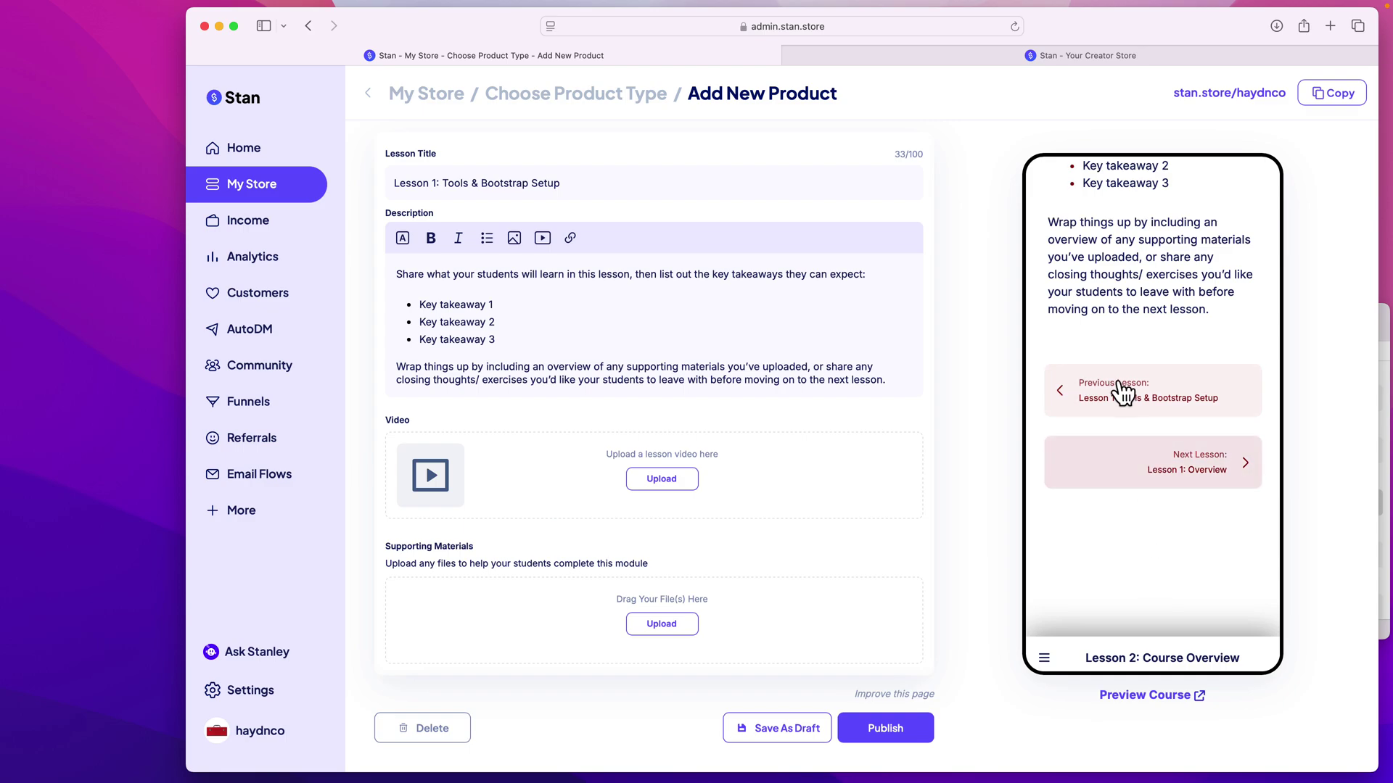
left_click(1205, 470)
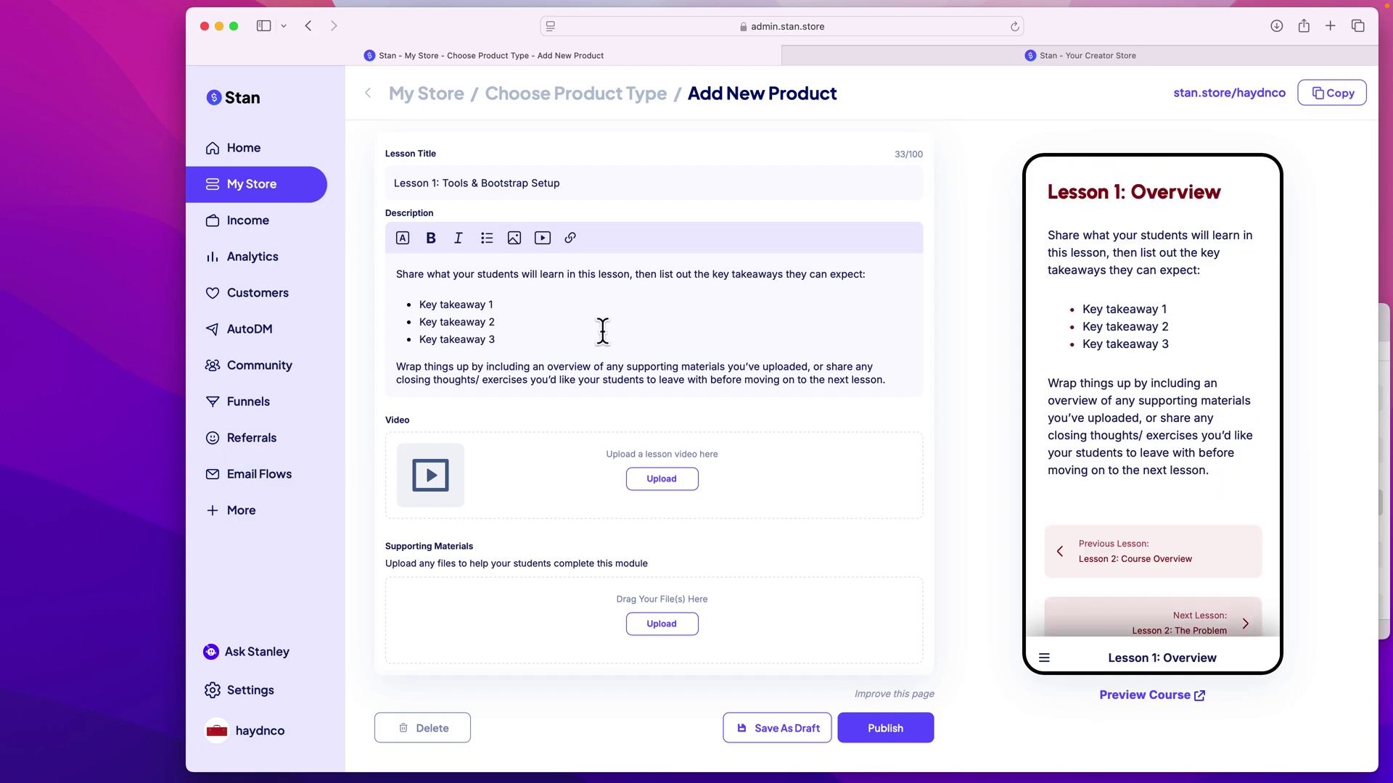
left_click(889, 734)
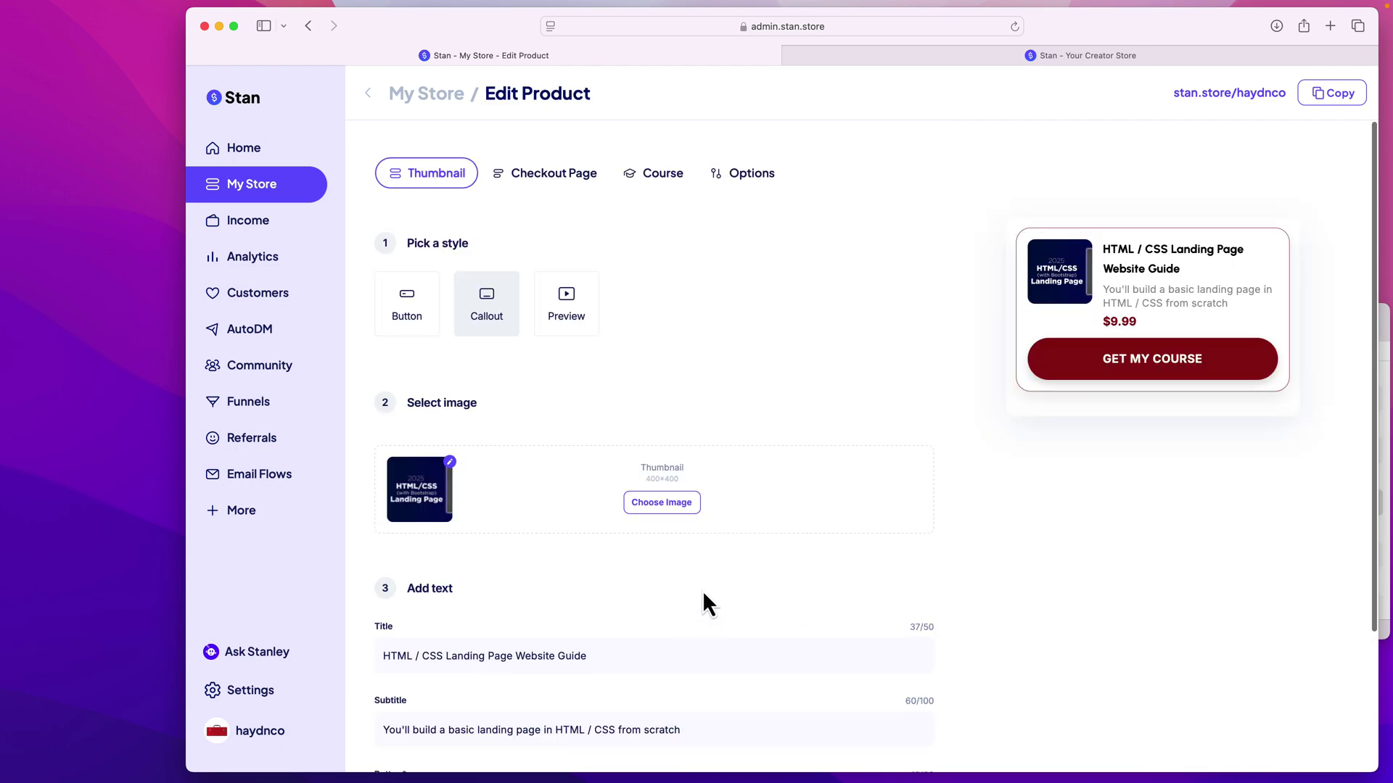
Open the Course tab and scroll through Module 1, Module 2: Topic 1 and Module 3: Topic 2.
left_click(643, 181)
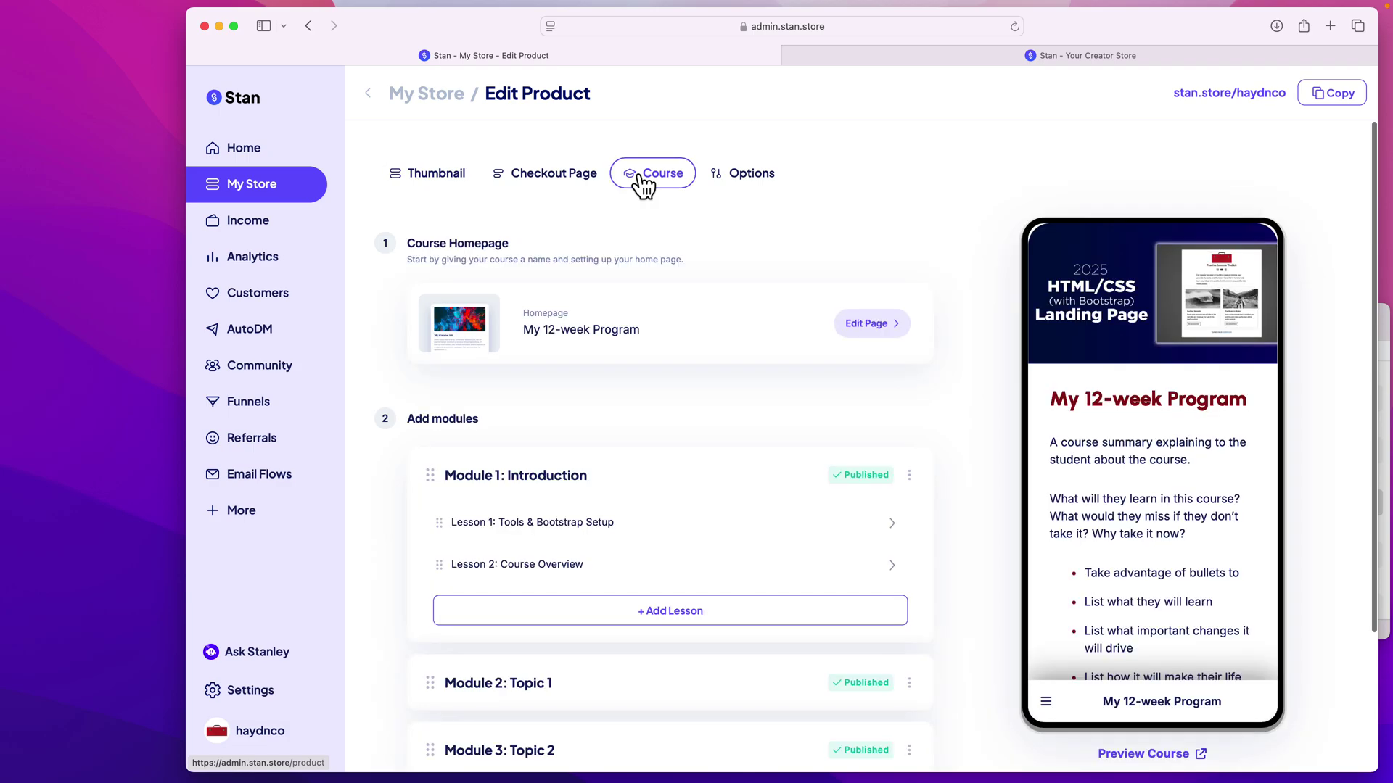
scroll(647, 386, "down", 3)
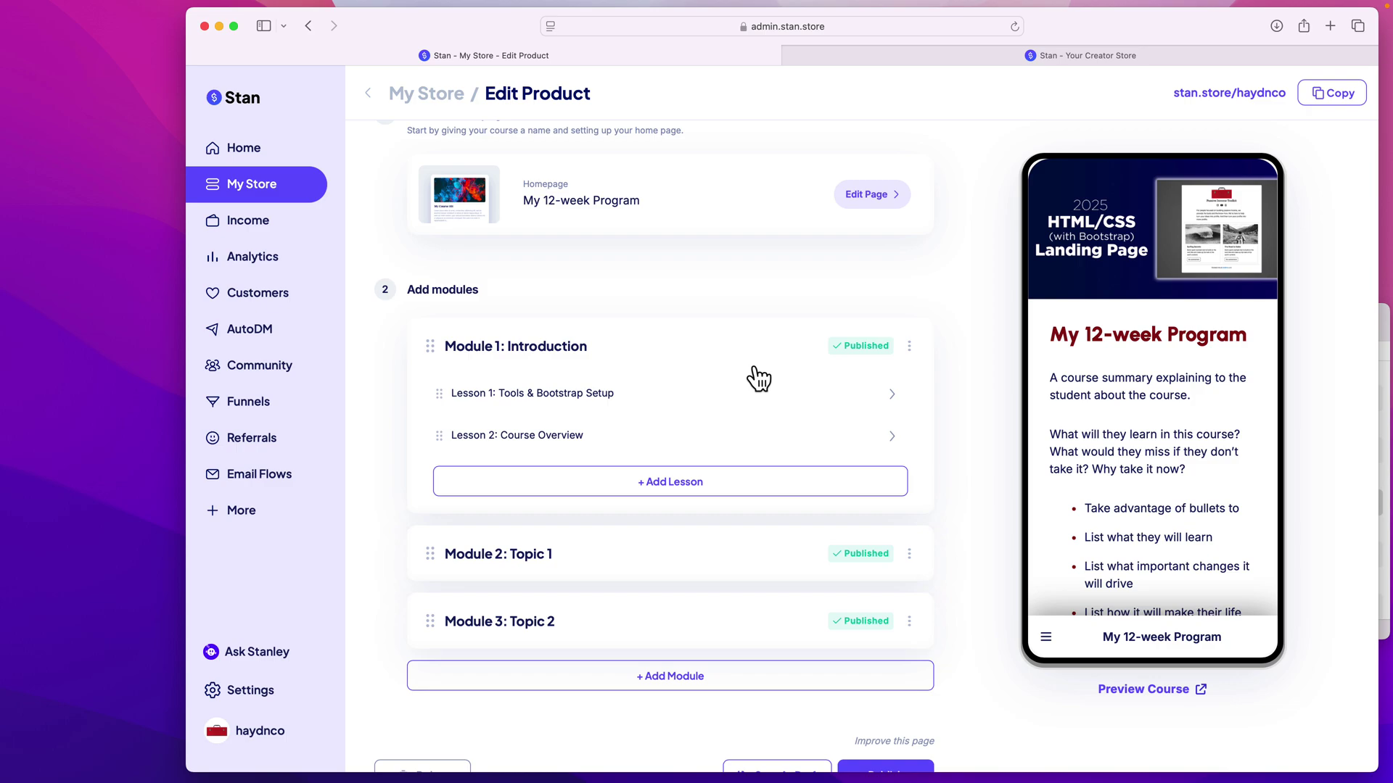
key("super+Tab")
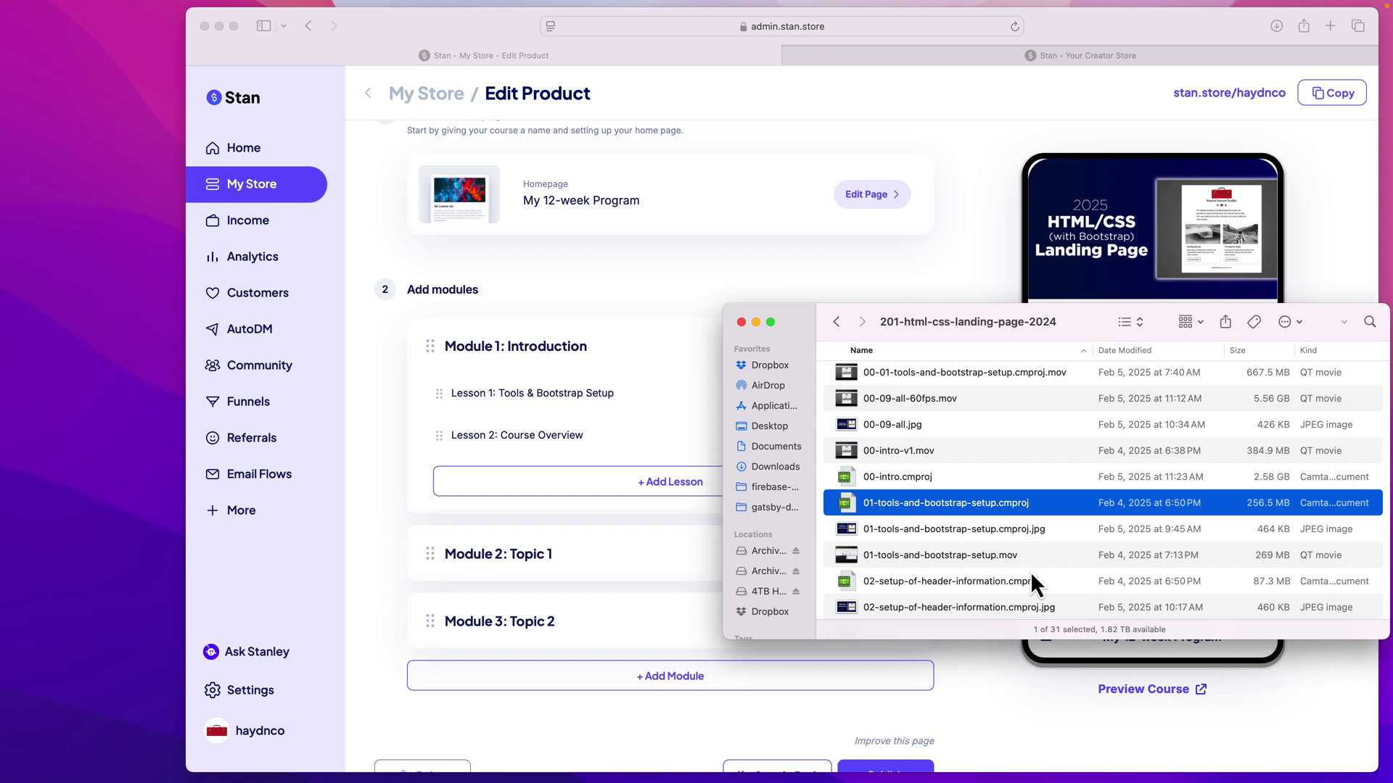
left_click(559, 370)
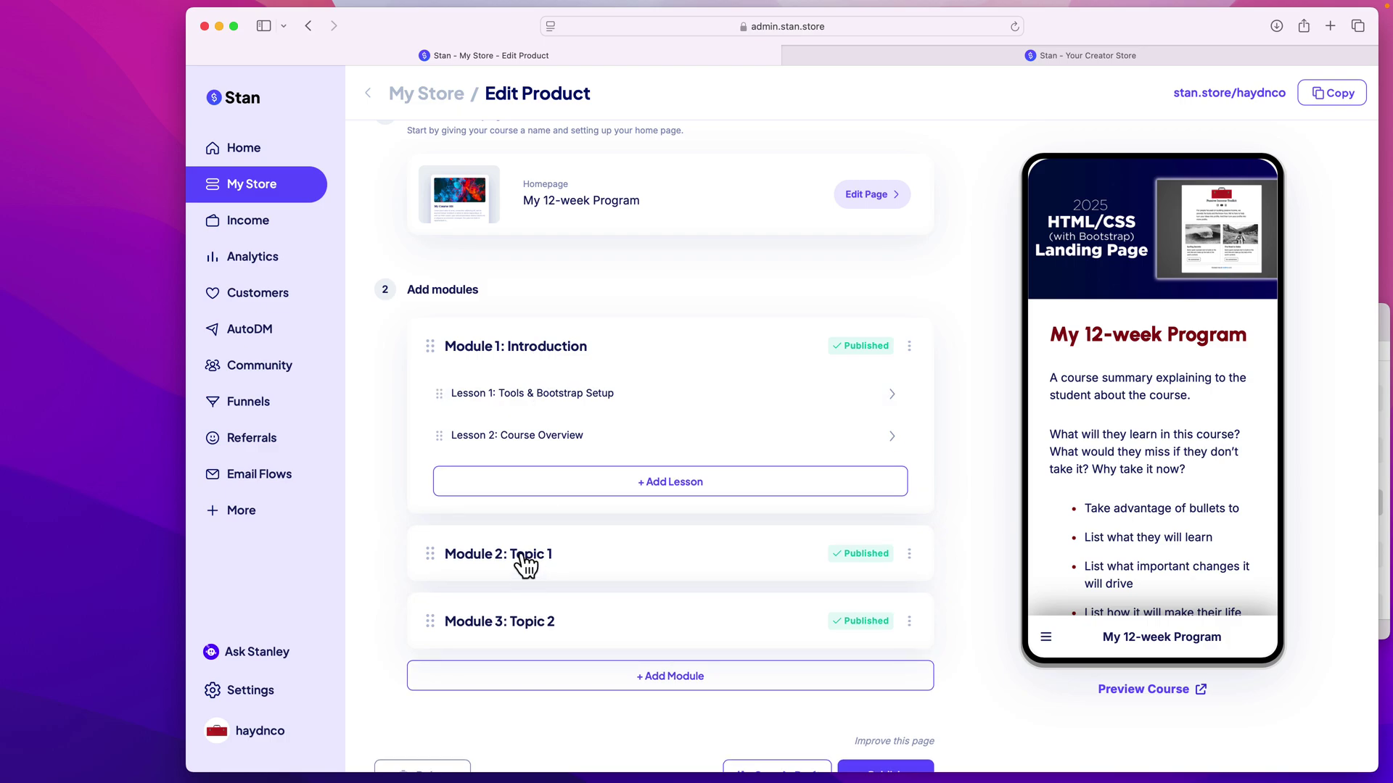
scroll(526, 564, "down", 2)
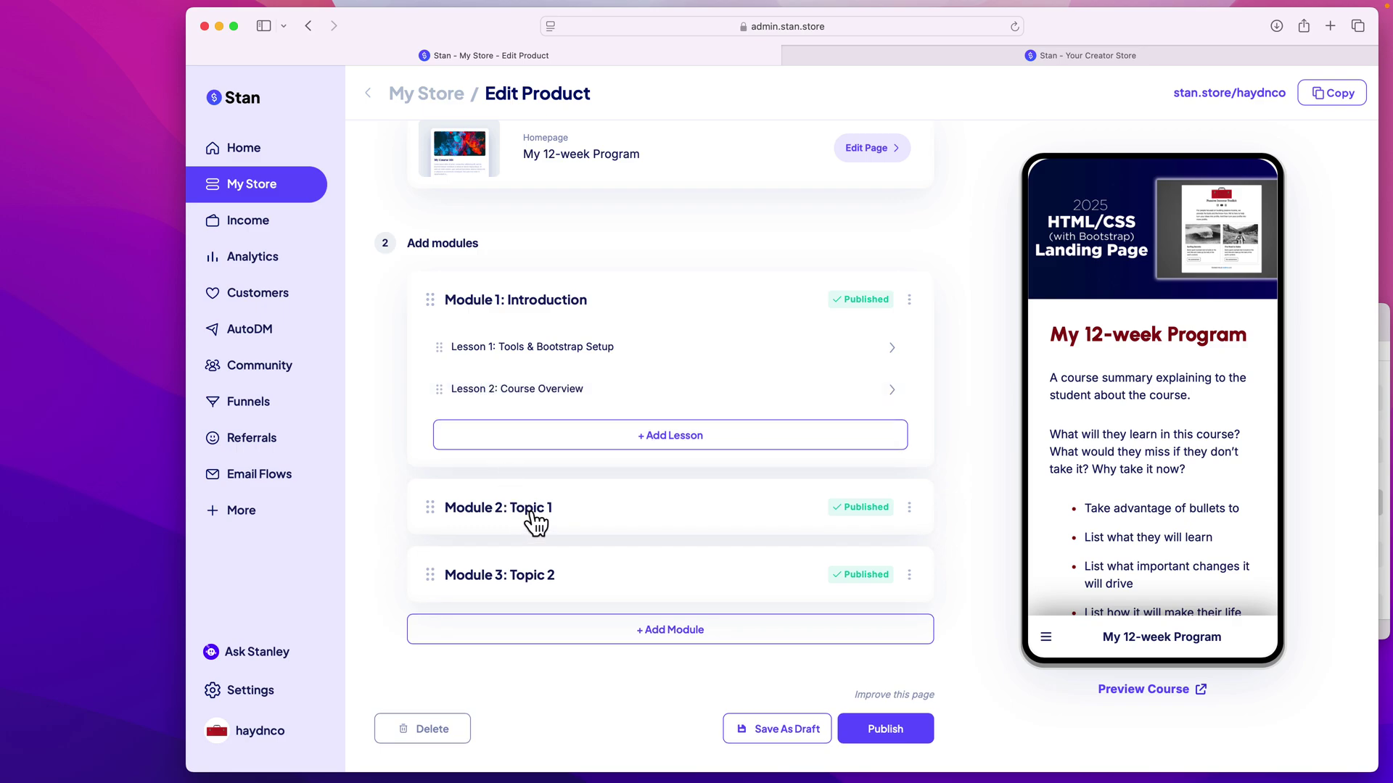
scroll(533, 516, "up", 1)
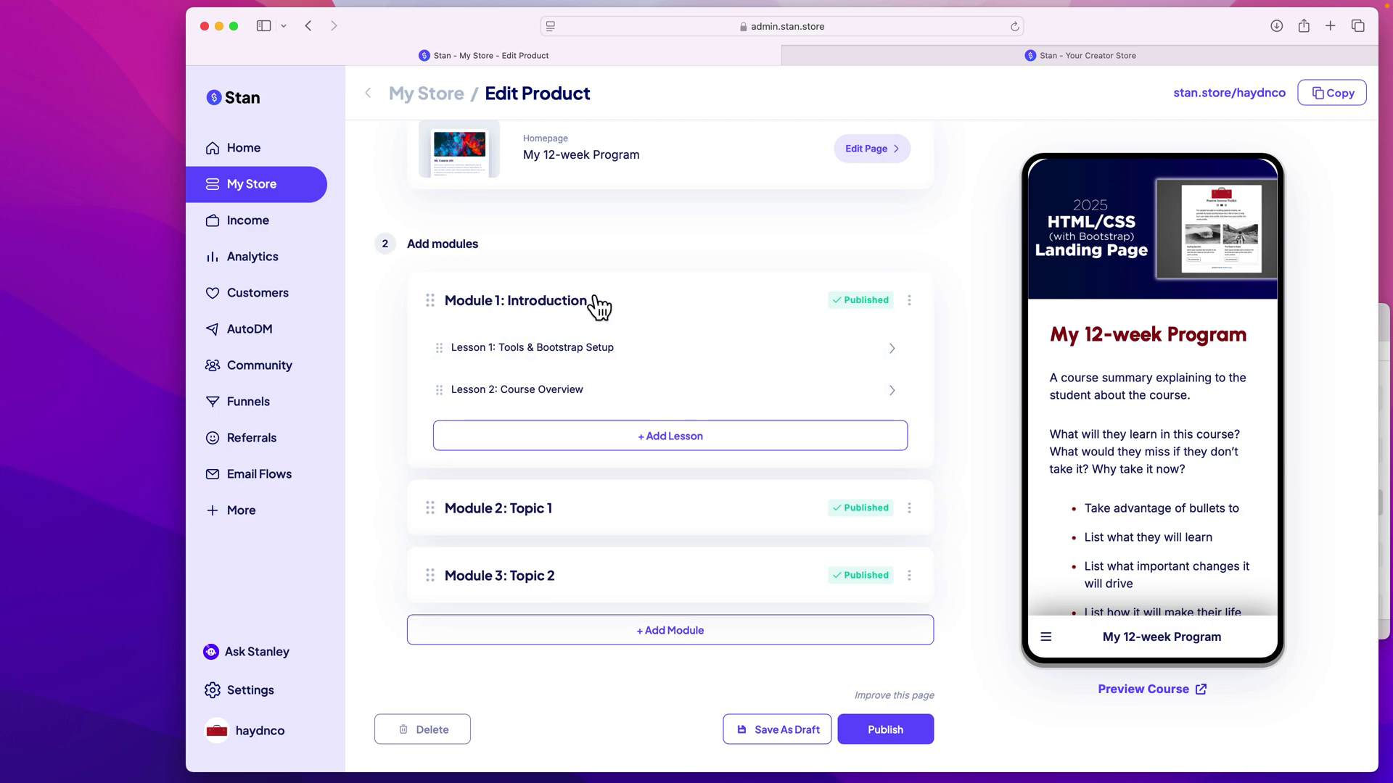
Delete Module 2: Topic 1 and Module 3: Topic 2, confirming each deletion.
left_click(909, 512)
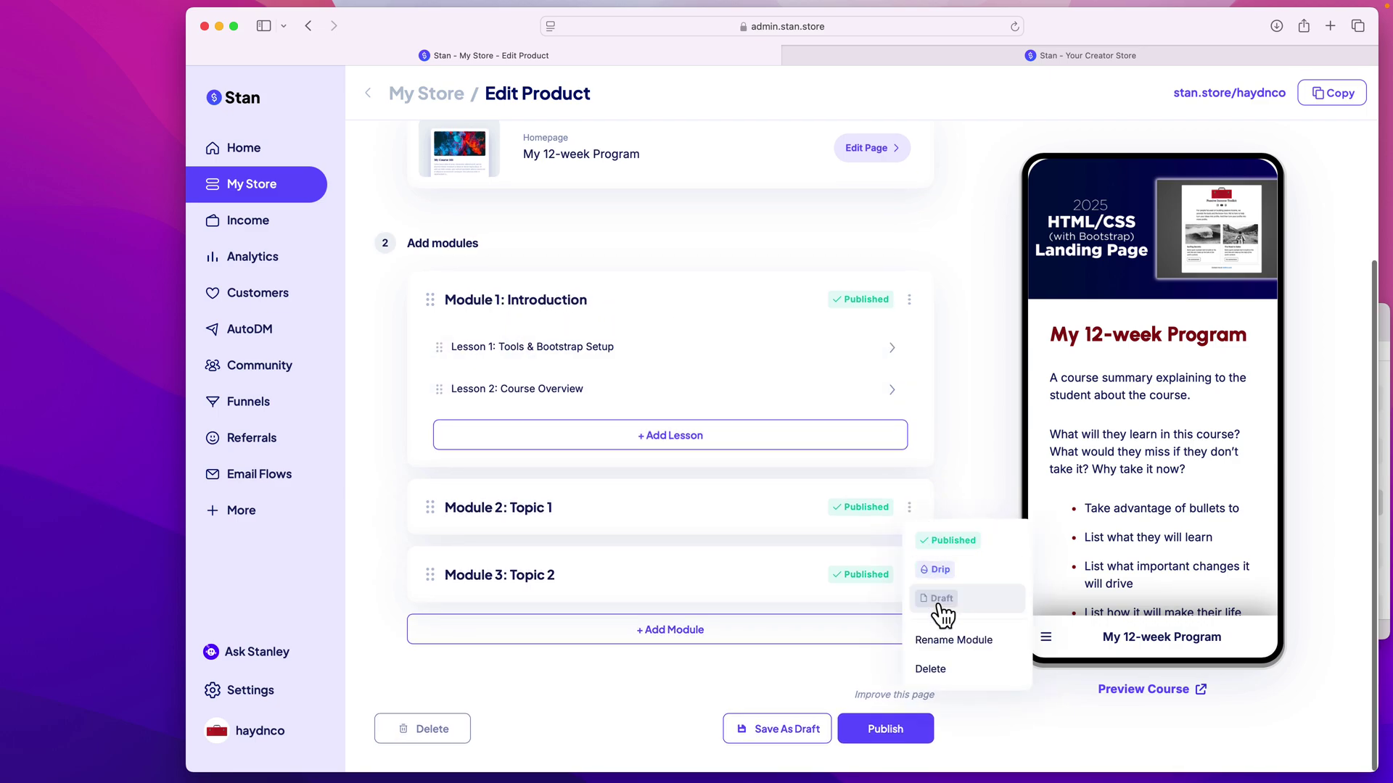
left_click(943, 668)
left_click(794, 410)
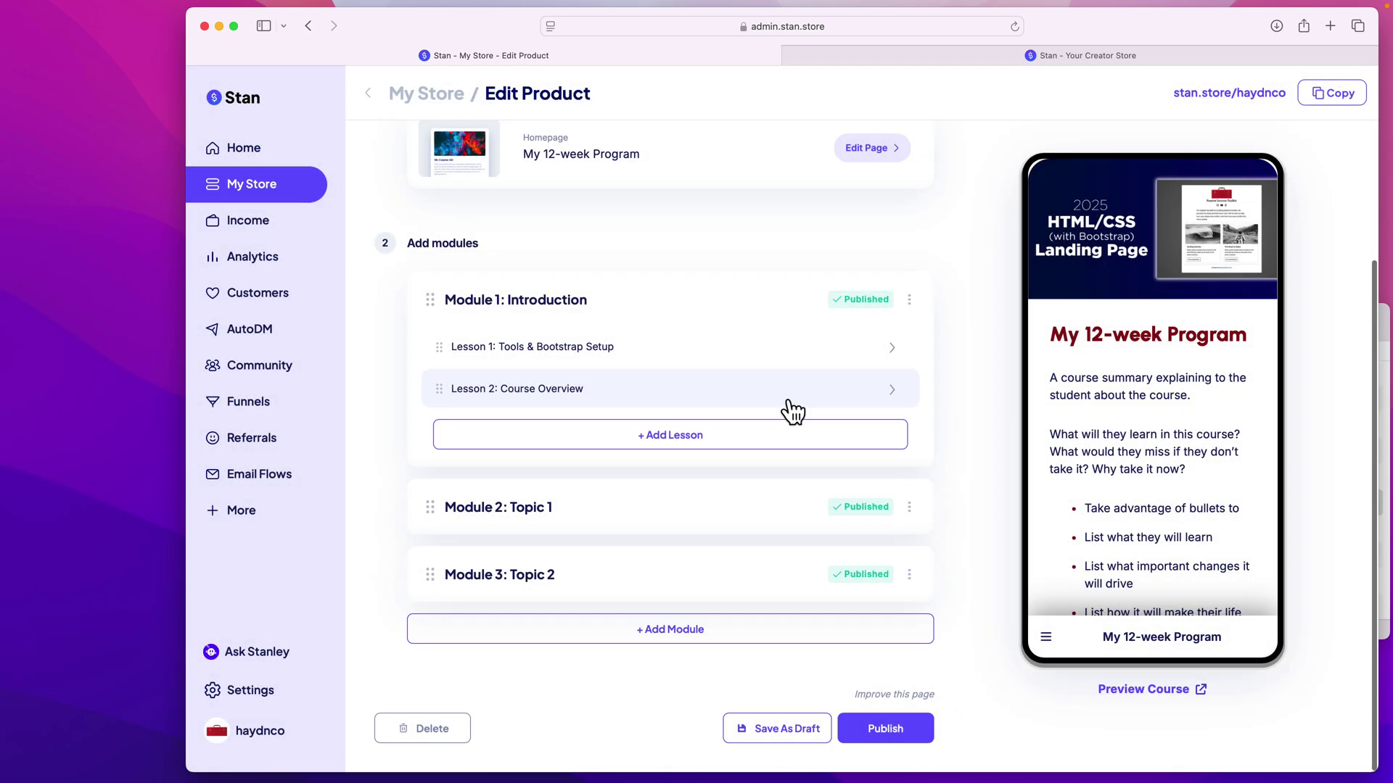
left_click(908, 575)
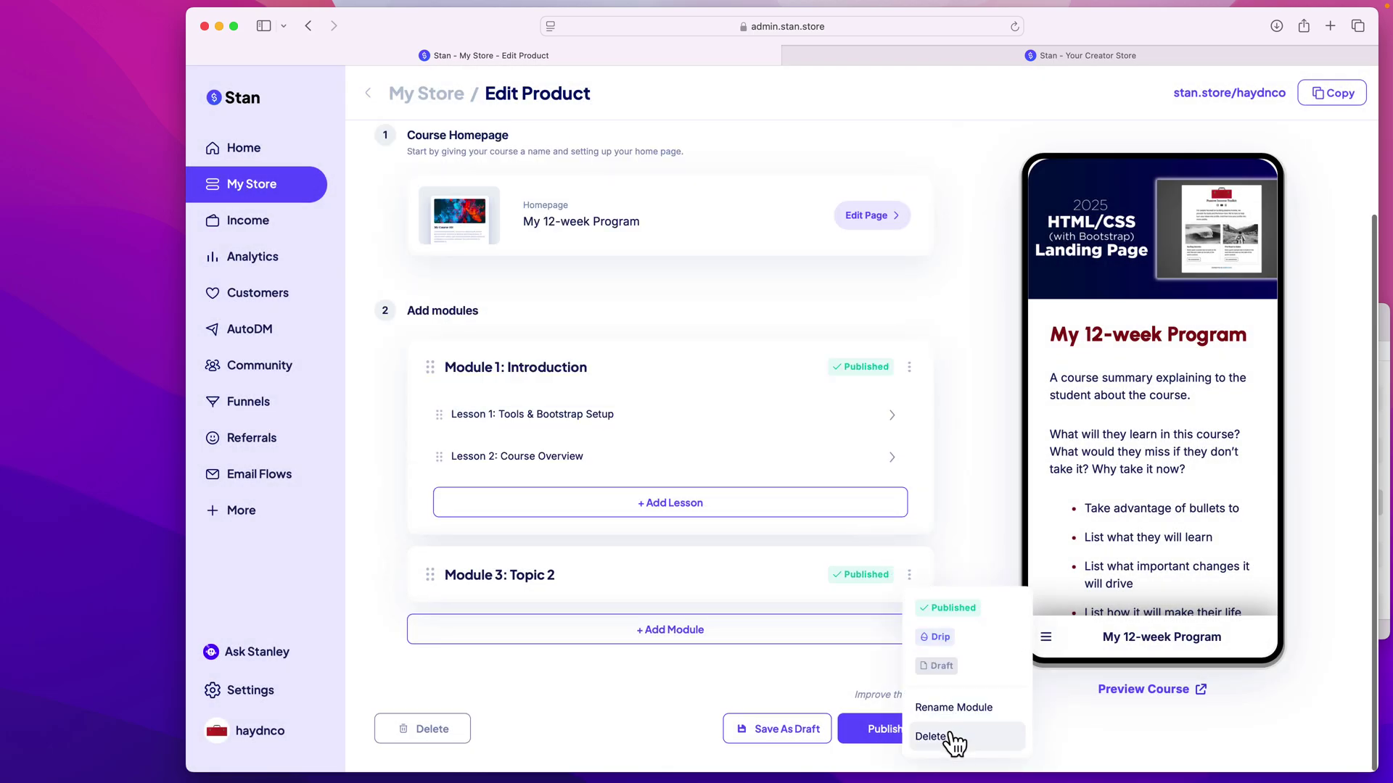
left_click(921, 735)
left_click(712, 416)
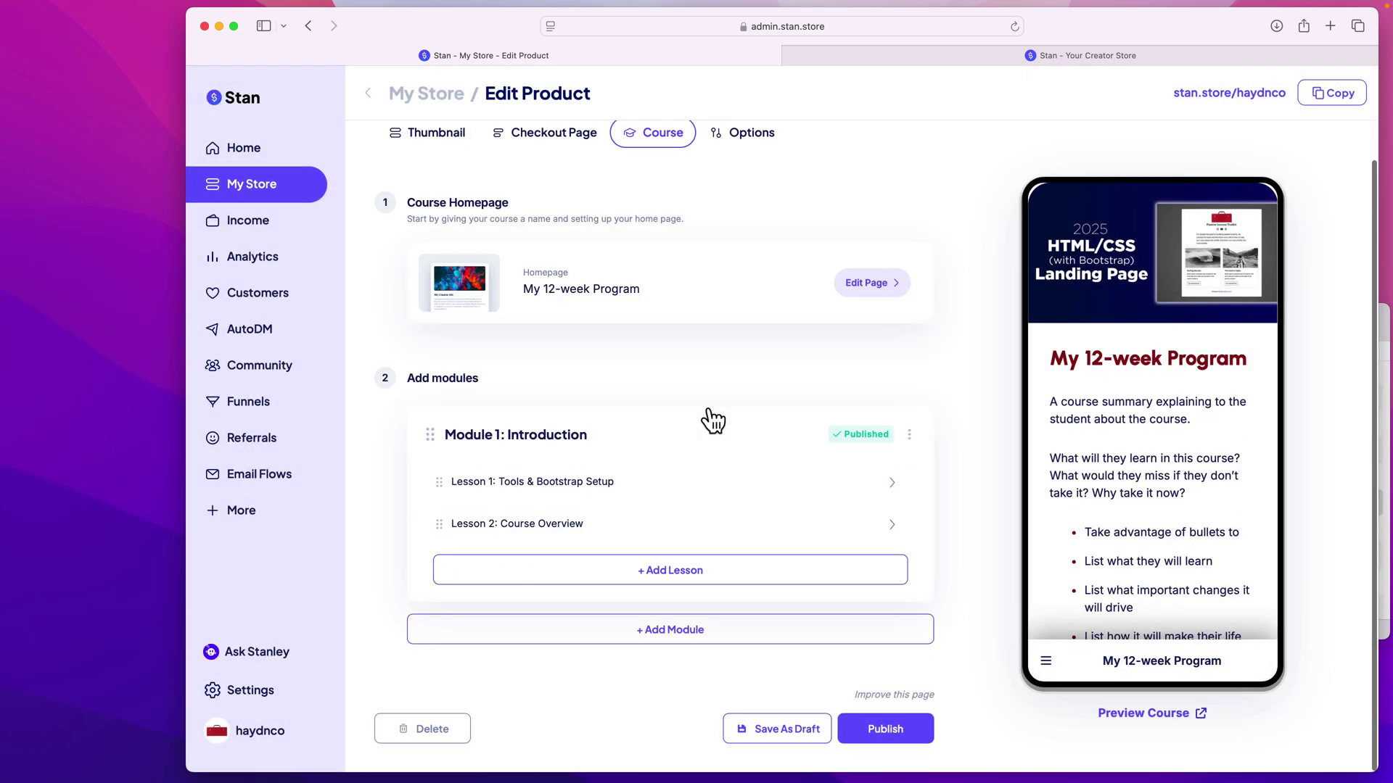
Collapse and re-expand Module 1: Introduction to show its lessons and options menu.
left_click(501, 446)
left_click(510, 464)
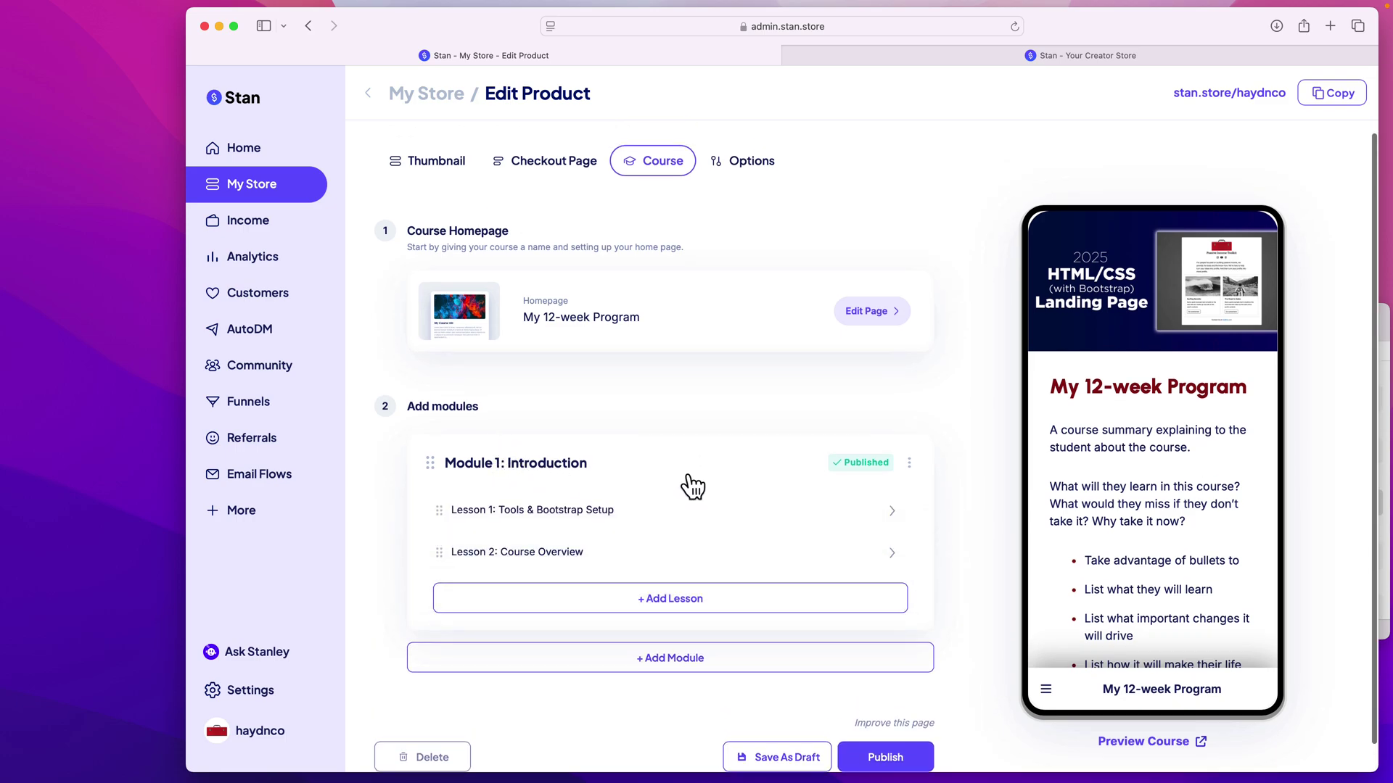
left_click(909, 463)
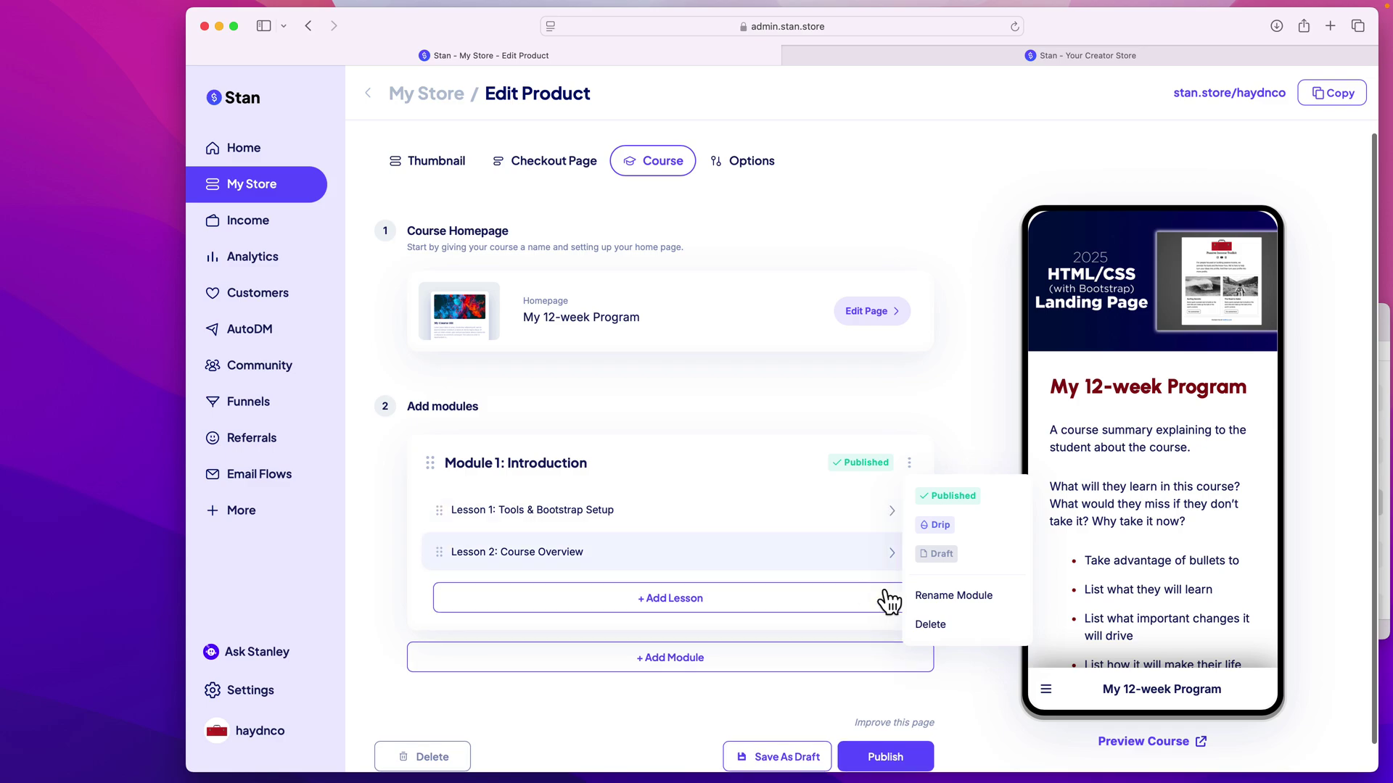
Replace the Module 1: Introduction title with 'Here's the course!' via Rename Module and confirm.
left_click(956, 596)
double_click(674, 388)
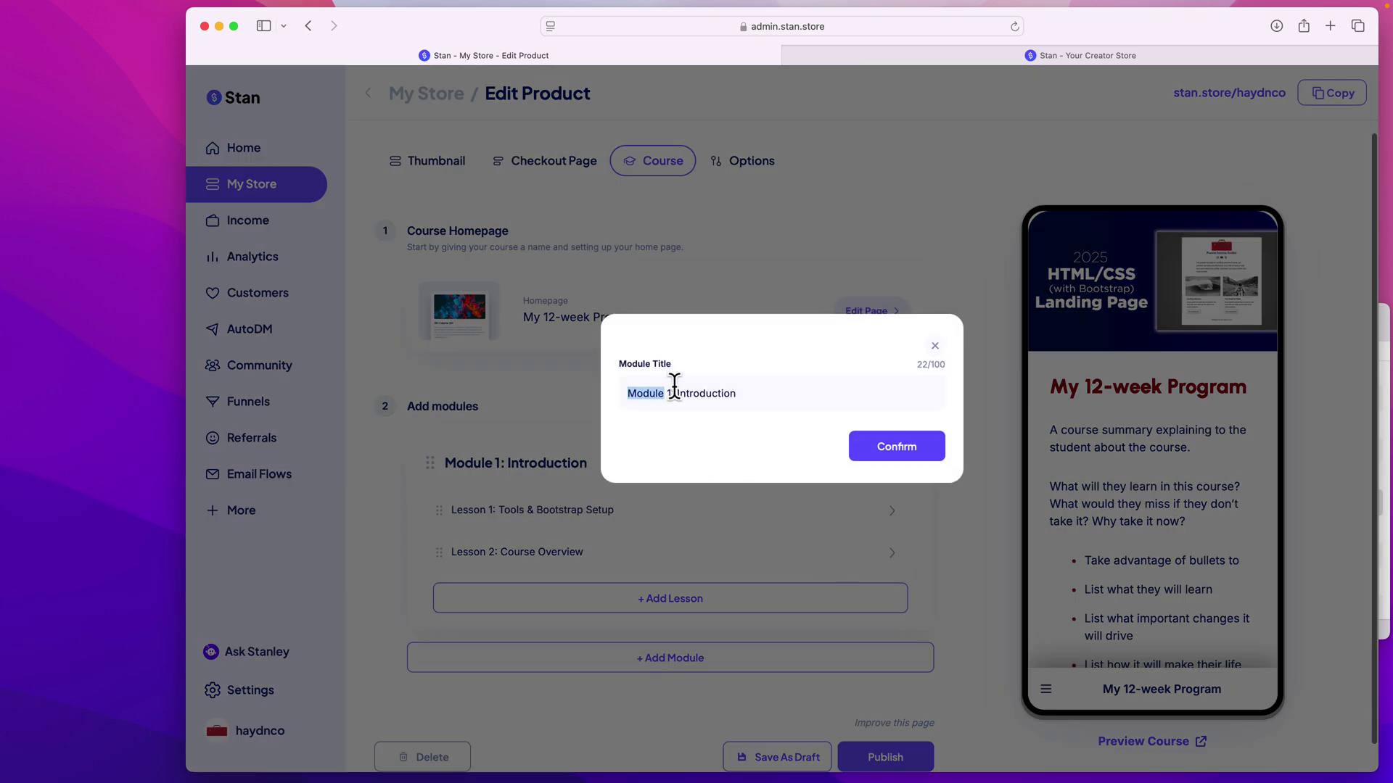
triple_click(675, 388)
type("Here's th")
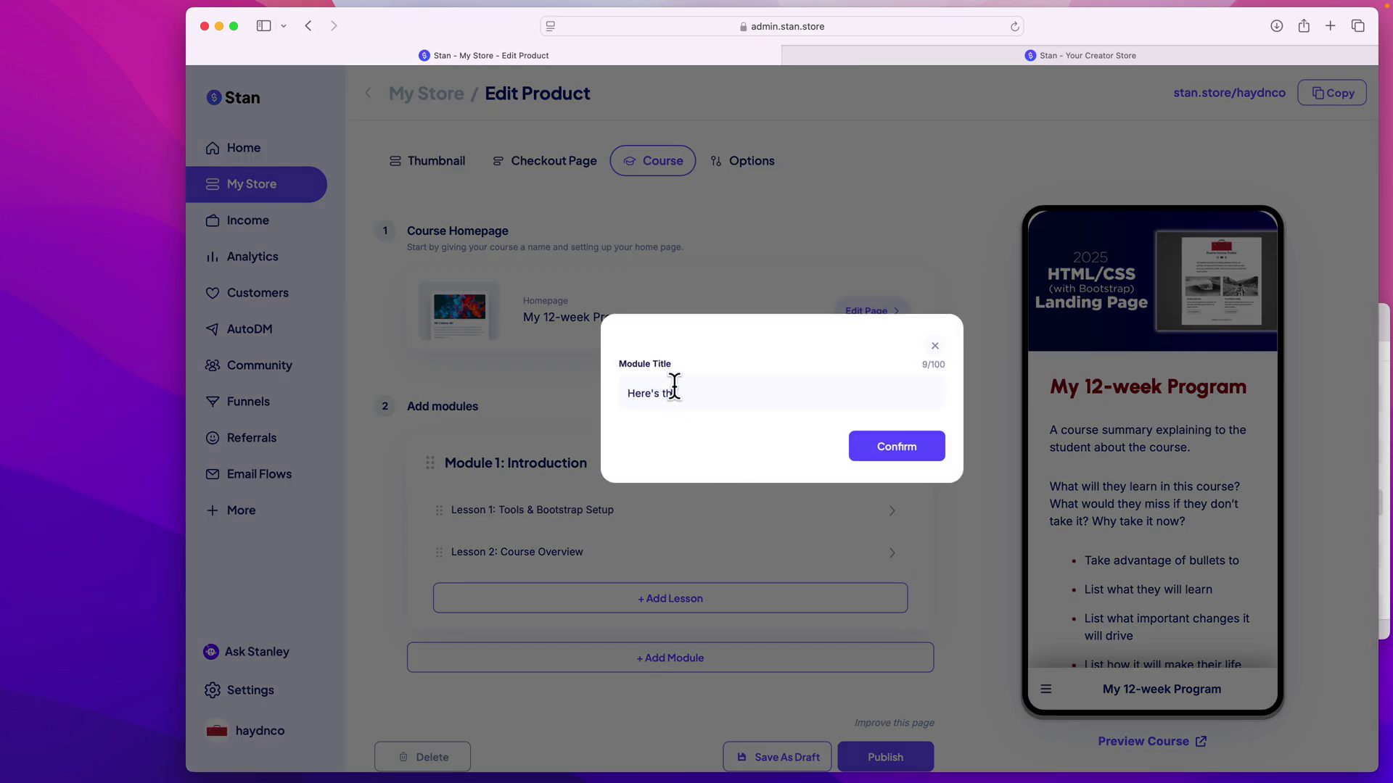
type("e course!")
left_click(881, 453)
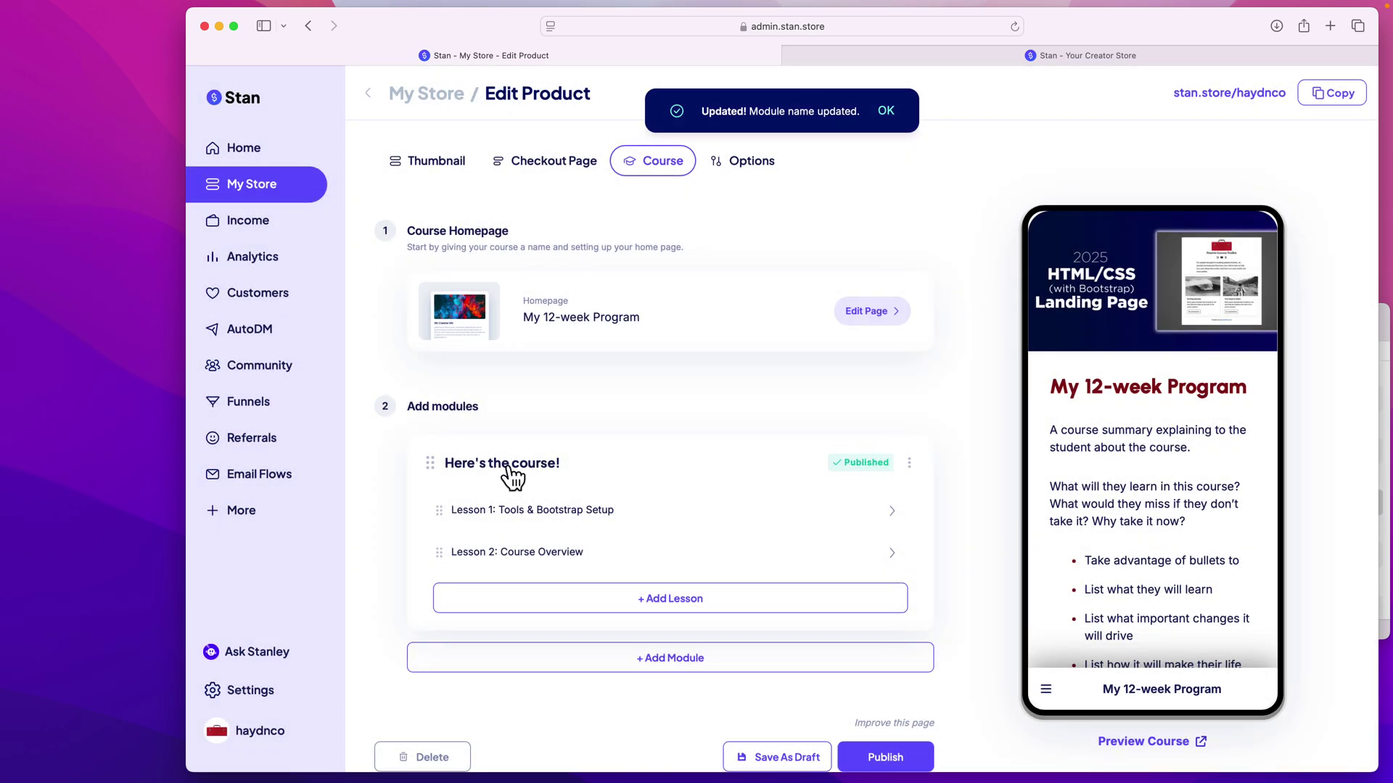
key("super+Tab")
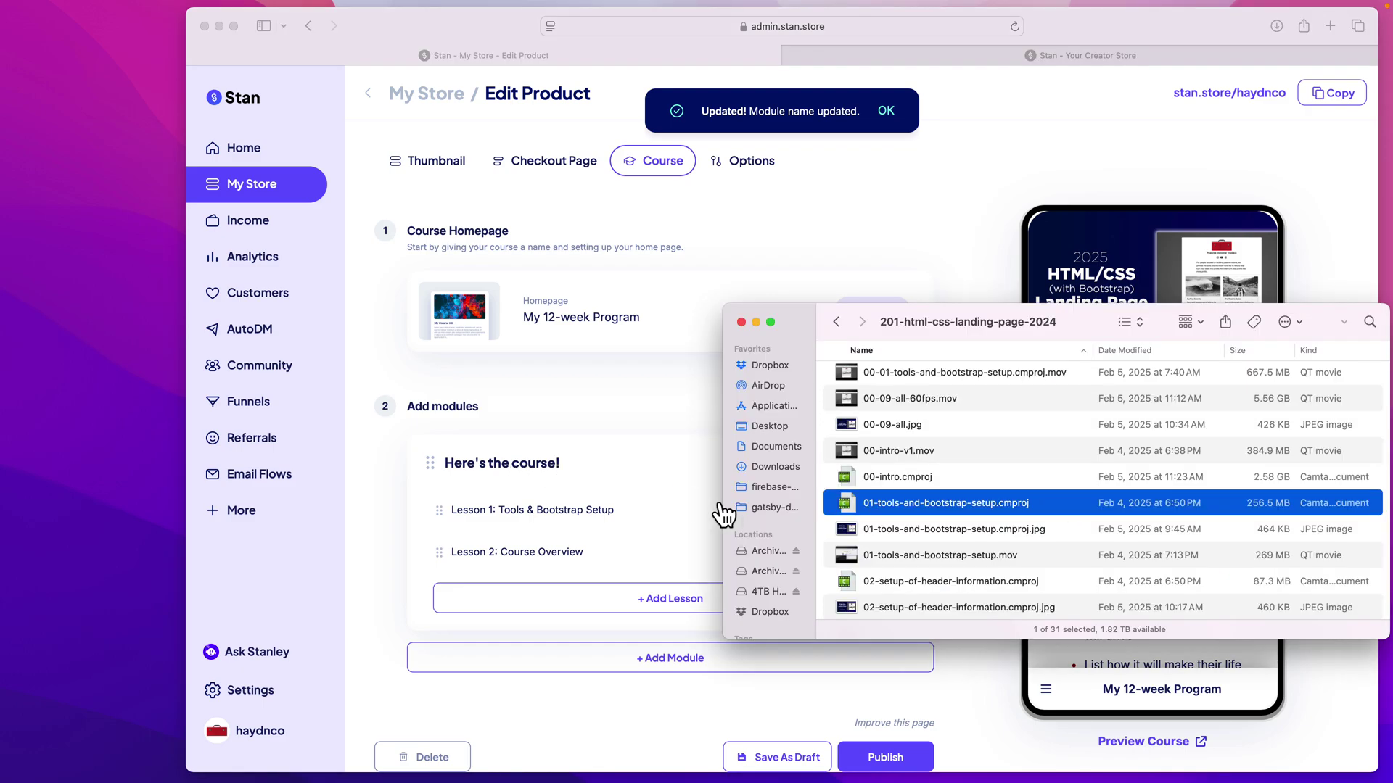
scroll(911, 571, "down", 5)
scroll(911, 563, "down", 5)
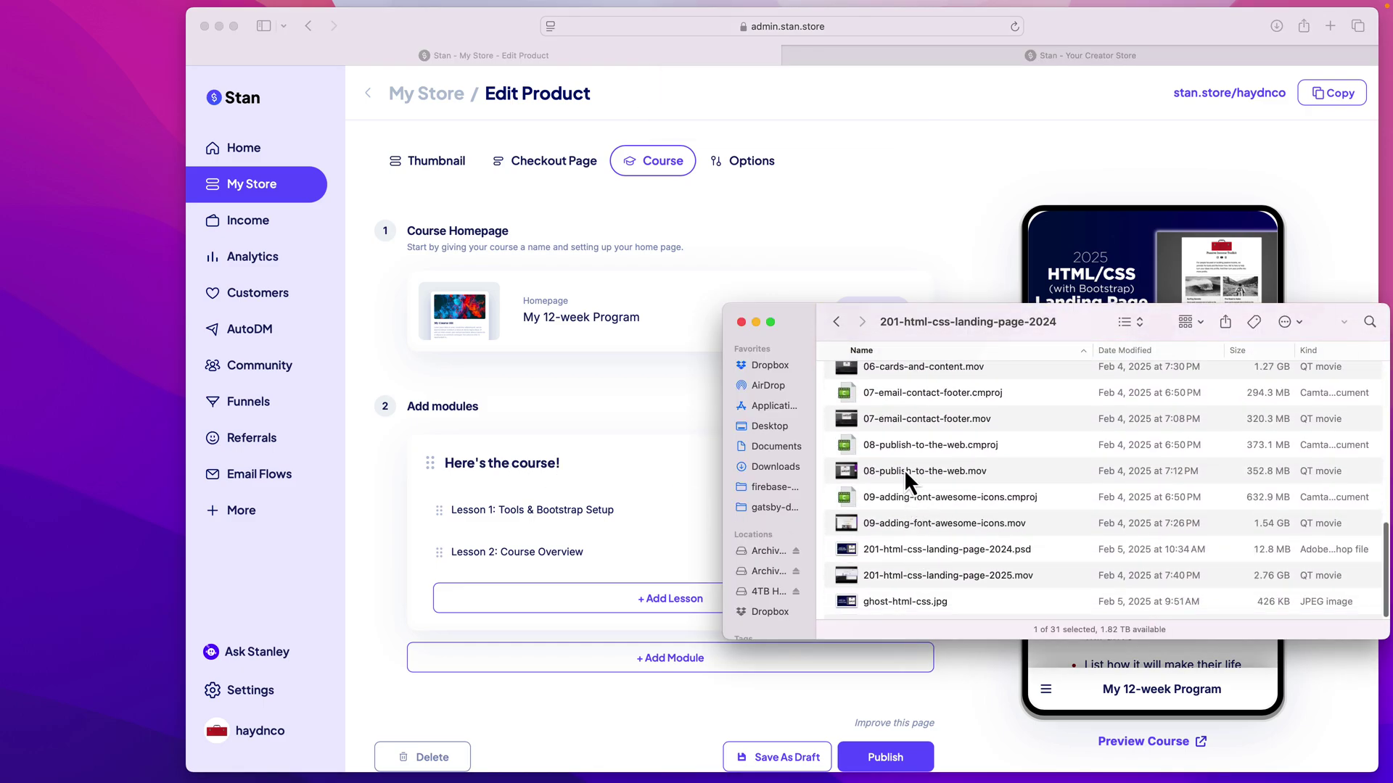
left_click(887, 530)
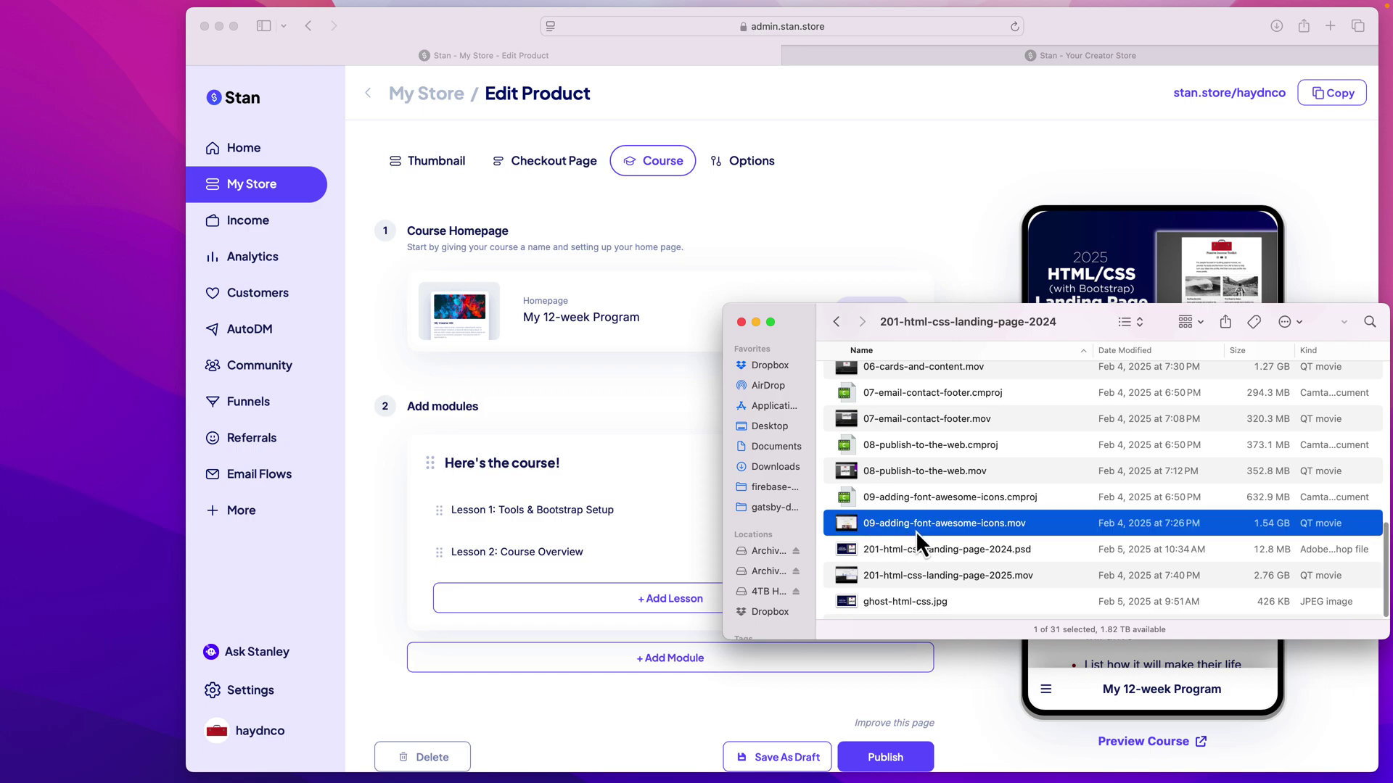
left_click(660, 553)
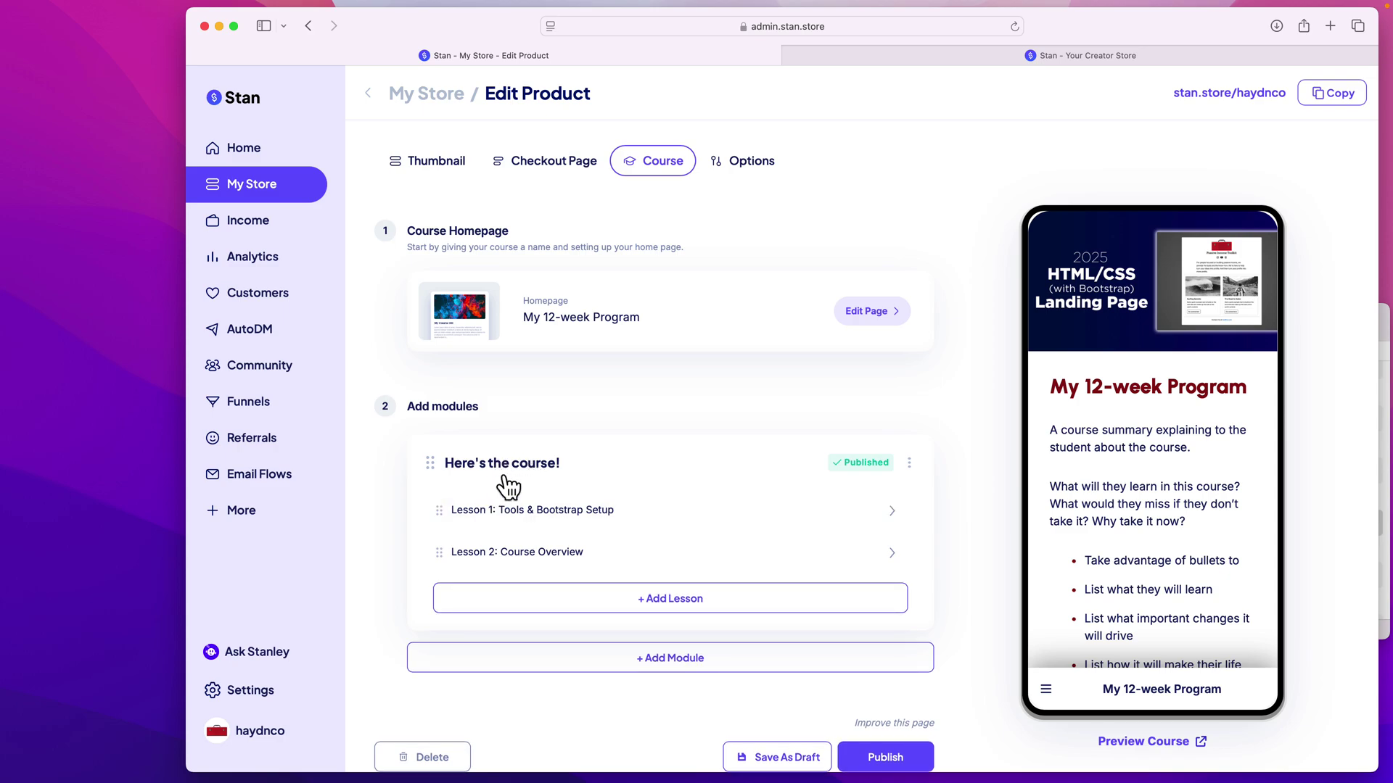
Publish the HTML / CSS Landing Page Website Guide course from the bottom of Edit Product.
scroll(615, 685, "down", 1)
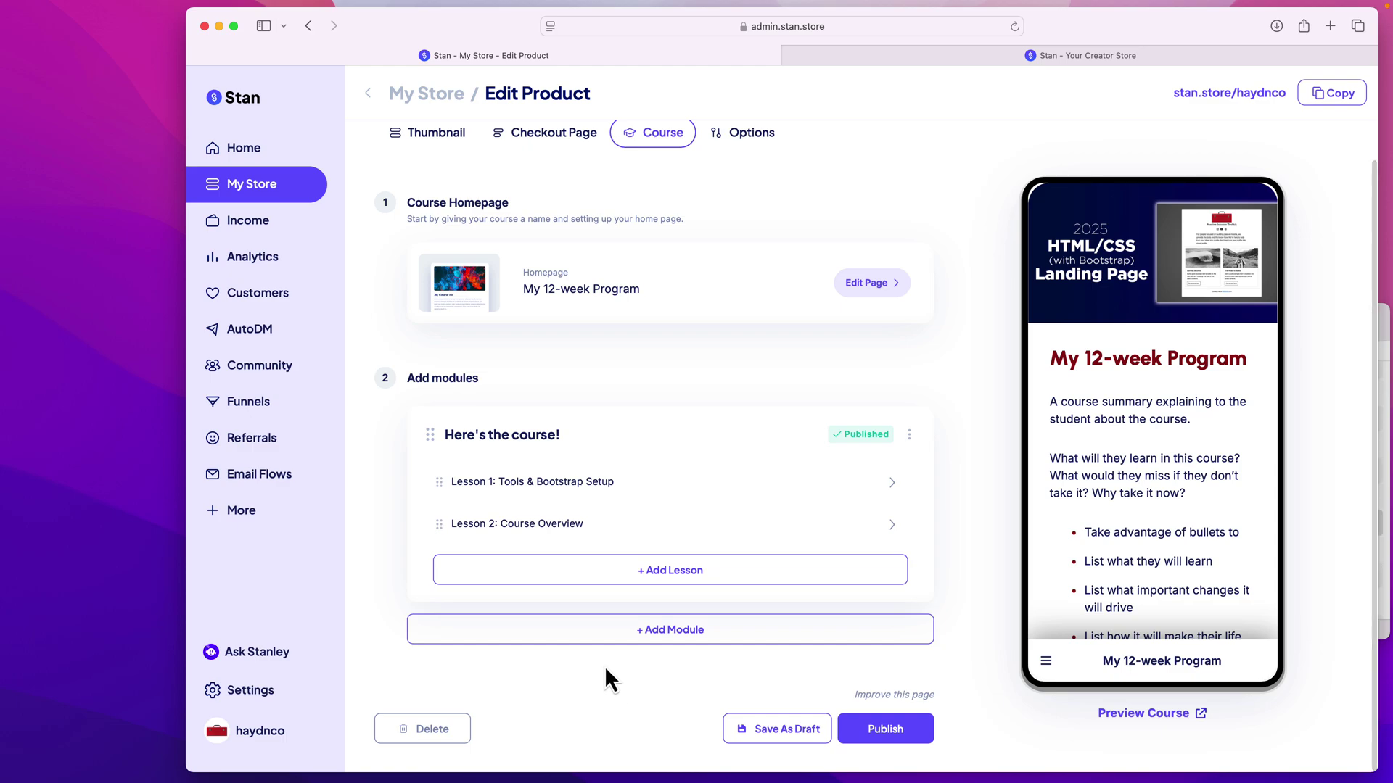
left_click(875, 729)
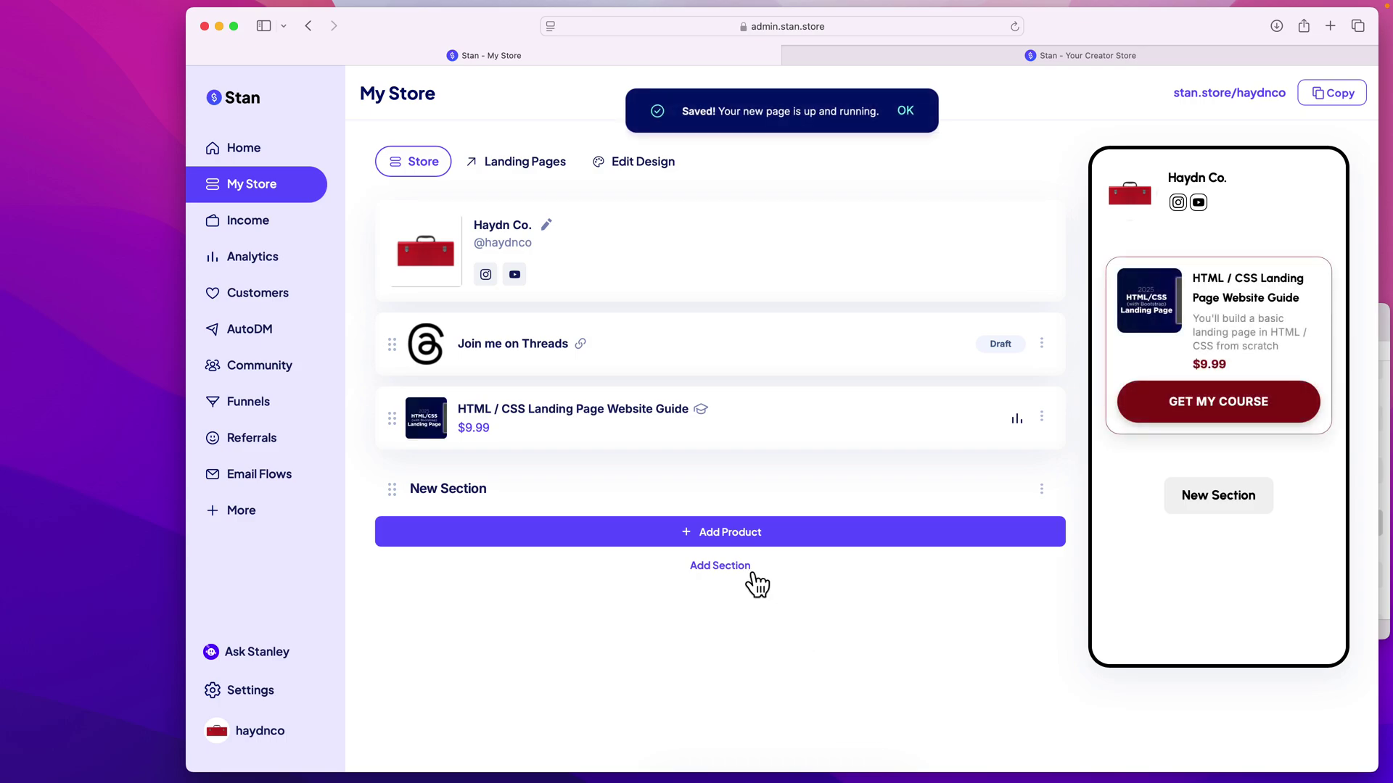